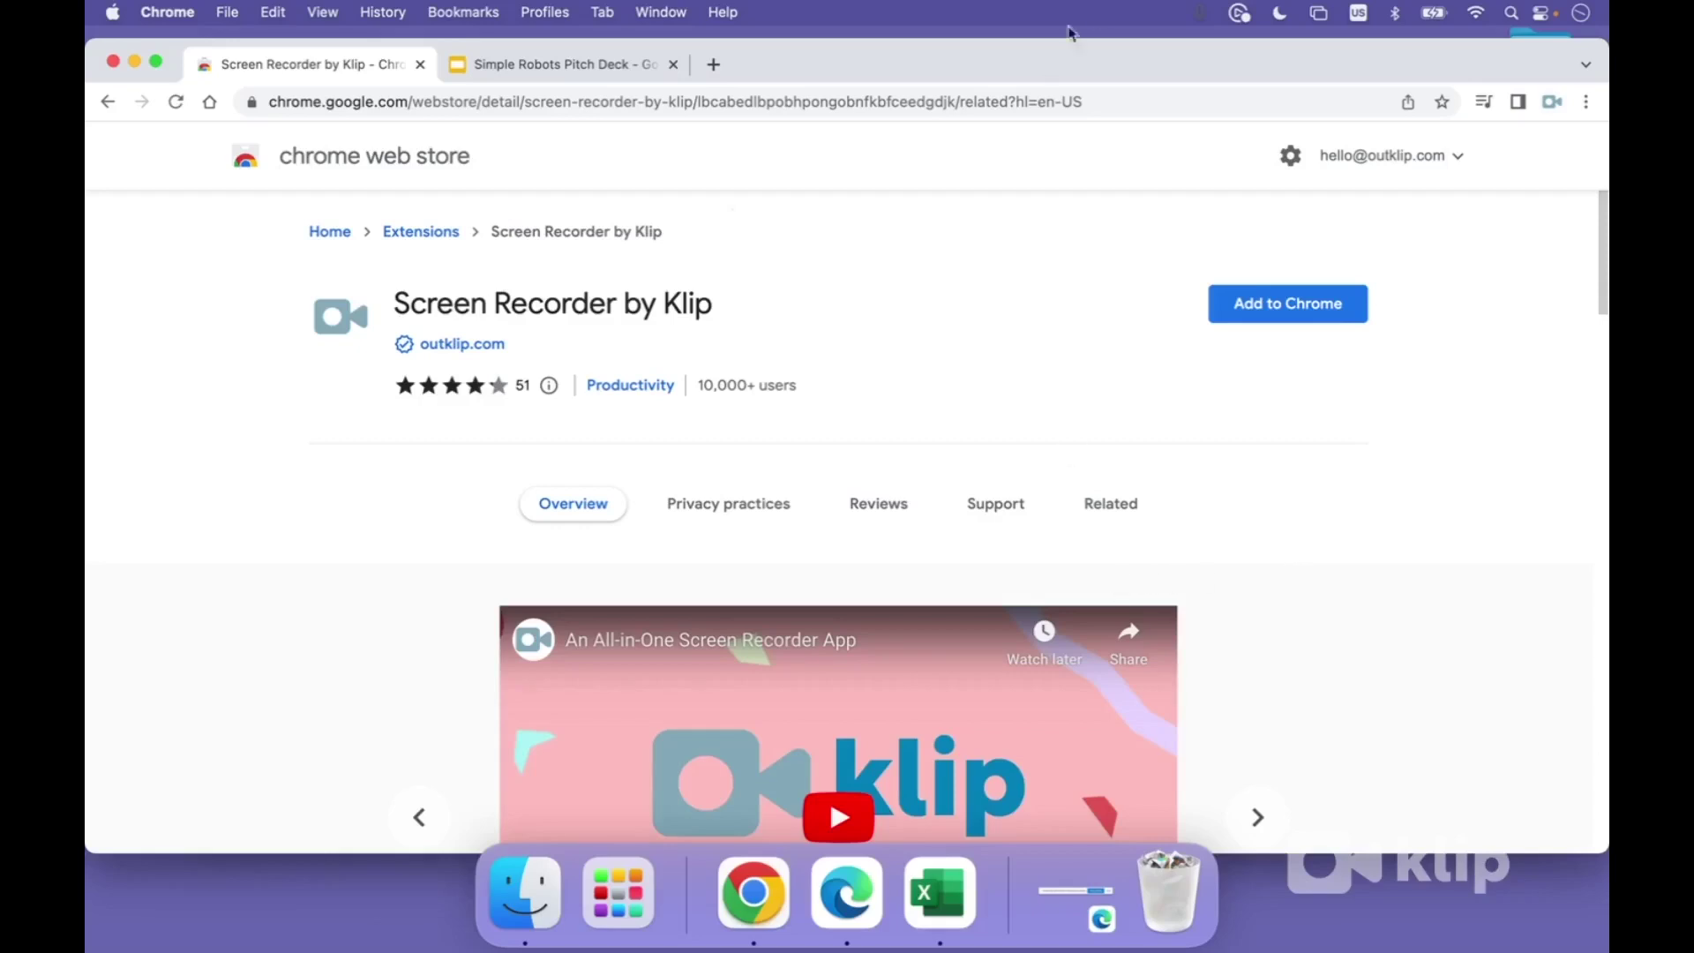
Step: Add Screen Recorder by Klip to Chrome from the Web Store and confirm Add extension
{"action": "left_click", "coordinate": [1075, 103]}
{"action": "left_click", "coordinate": [1029, 271]}
{"action": "left_click", "coordinate": [1304, 309]}
{"action": "left_click", "coordinate": [992, 542]}
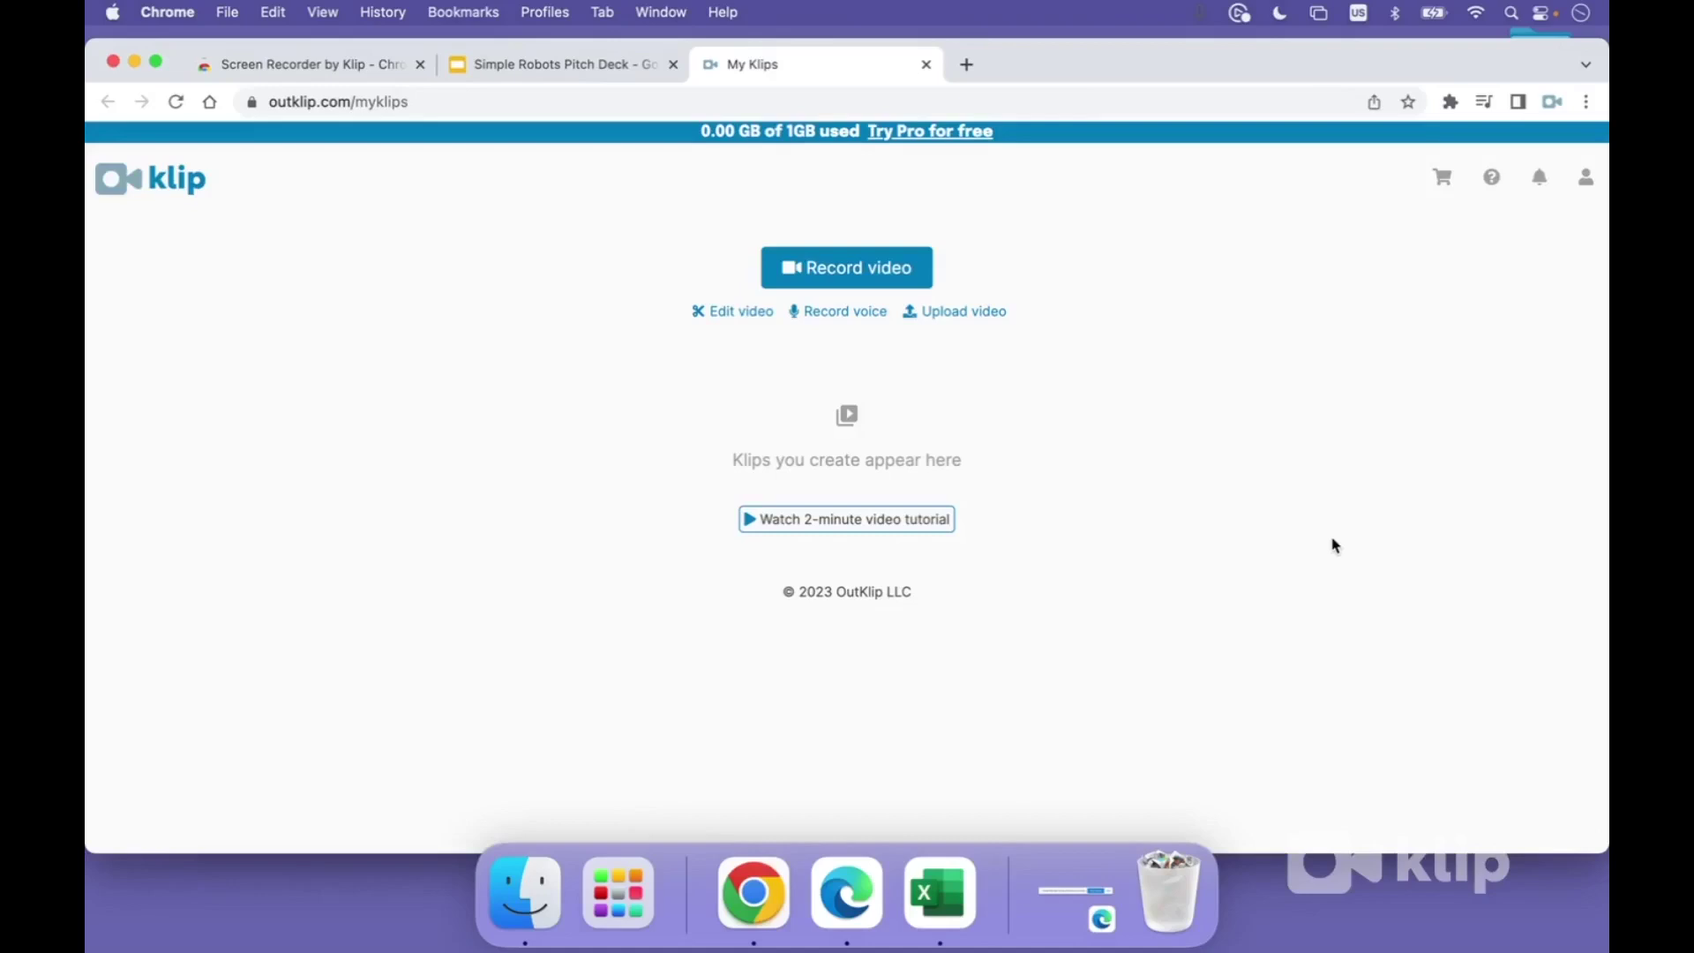
Step: Pin Screen Recorder by Klip from the Extensions menu and confirm it stays pinned
{"action": "left_click", "coordinate": [1450, 104]}
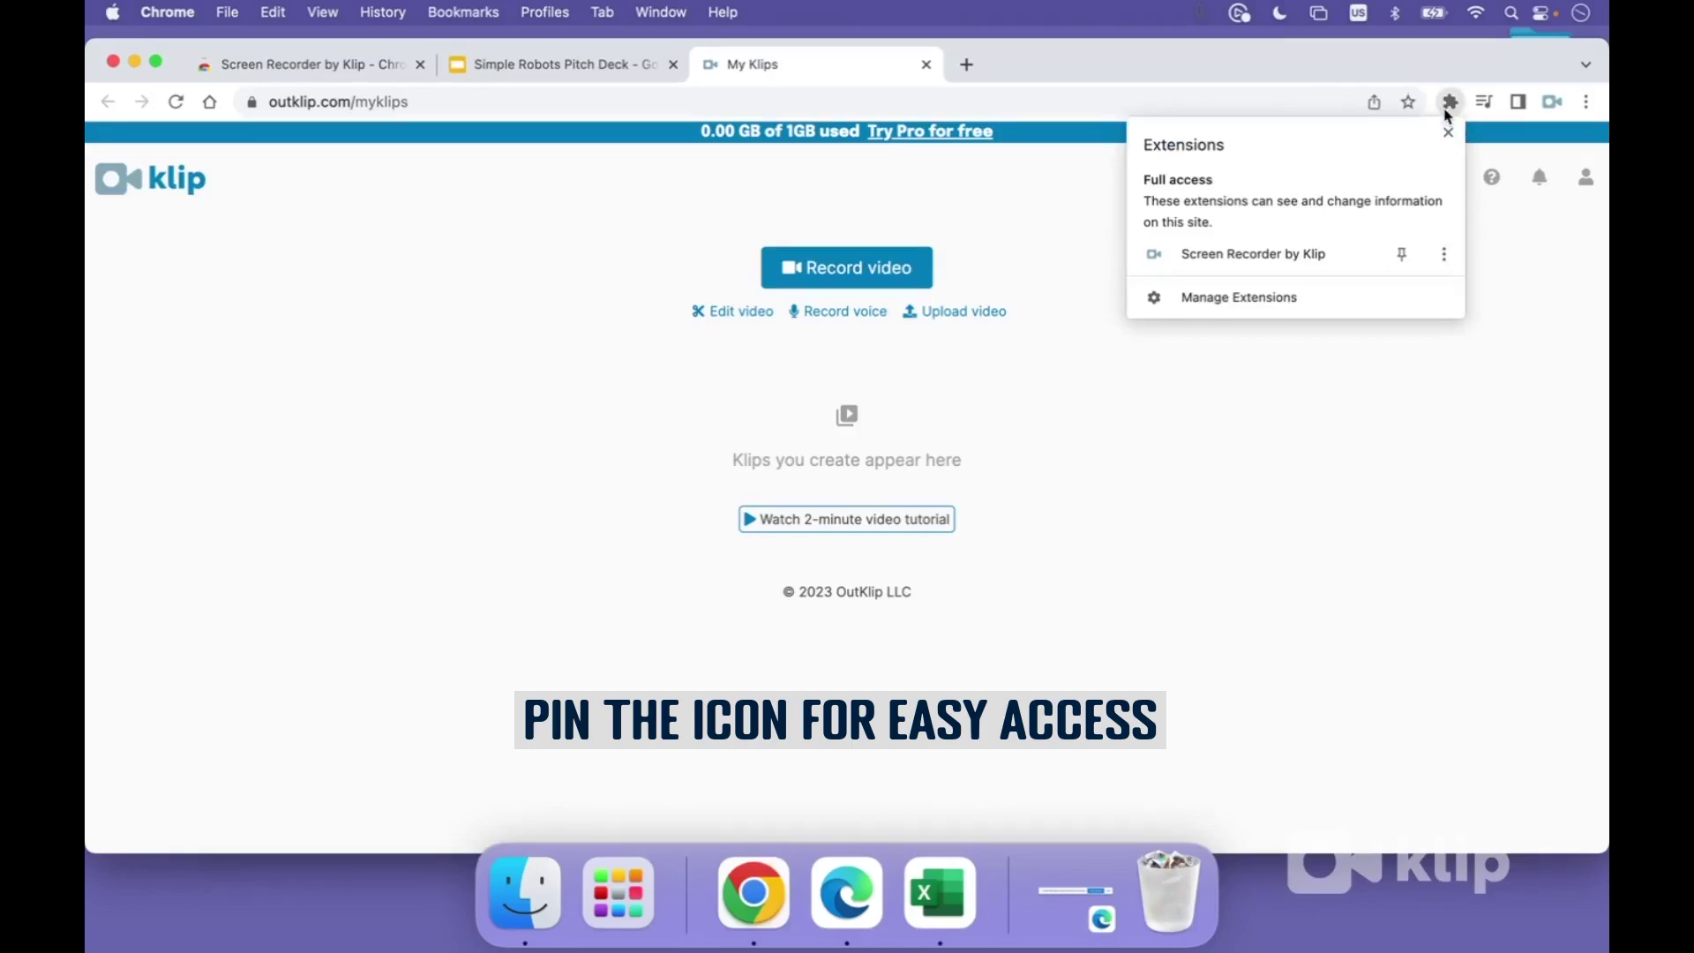
{"action": "left_click", "coordinate": [1402, 254]}
{"action": "key", "text": "Escape"}
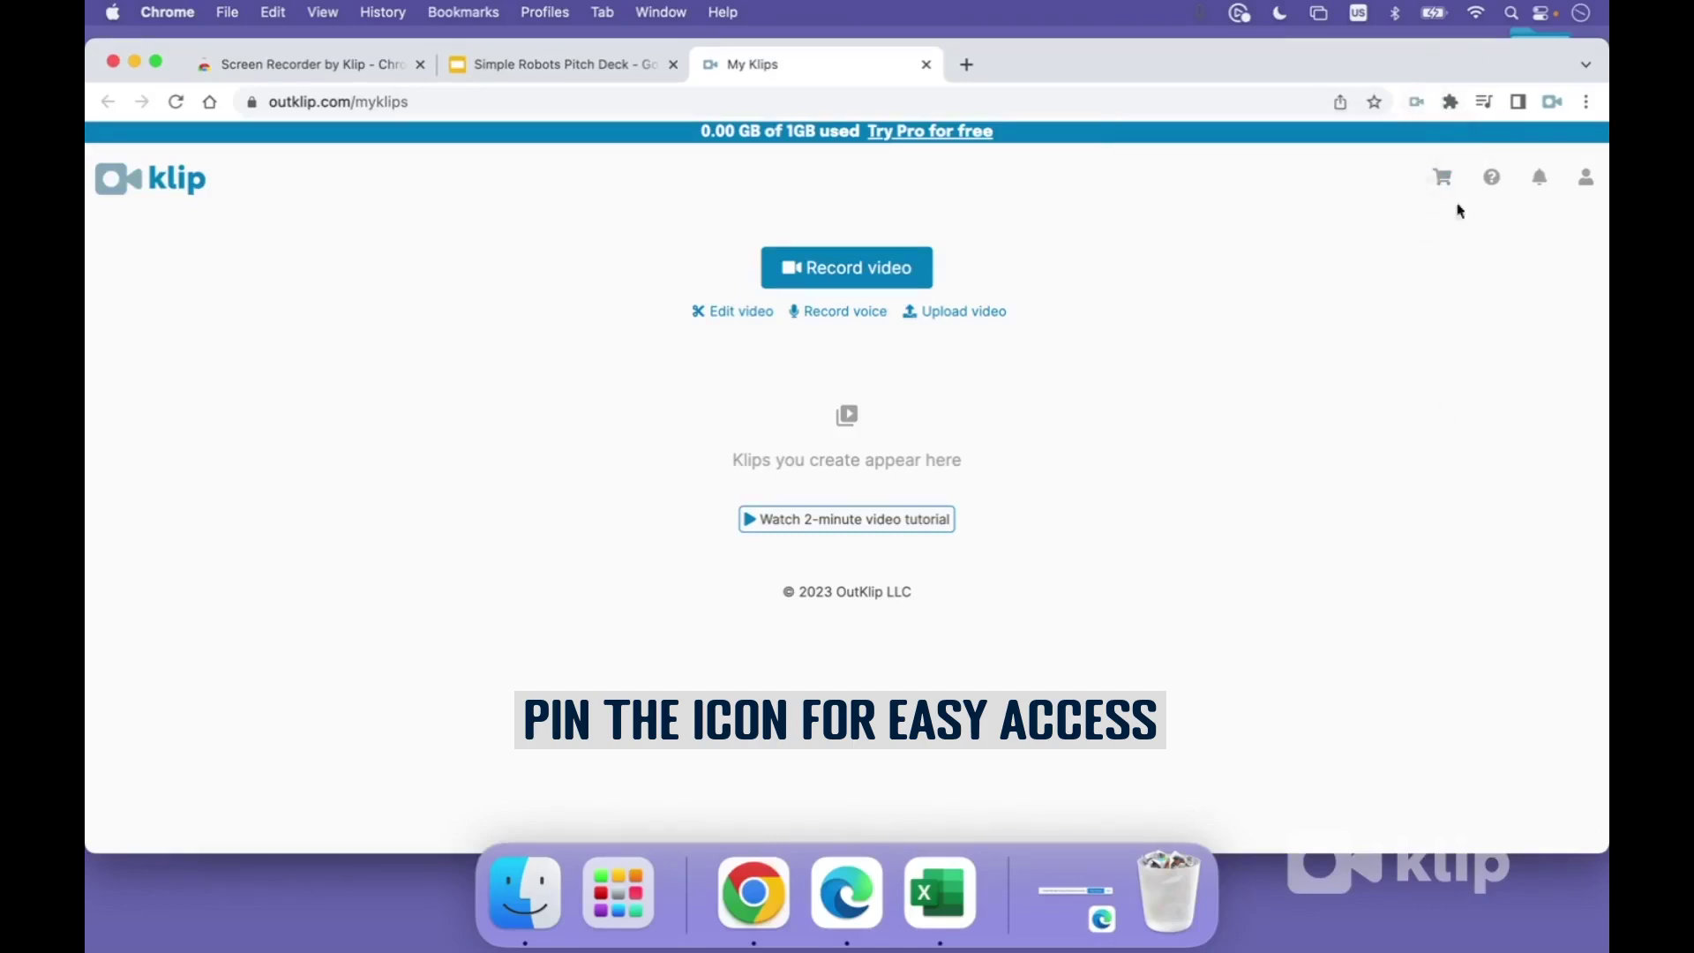
{"action": "left_click", "coordinate": [1450, 104]}
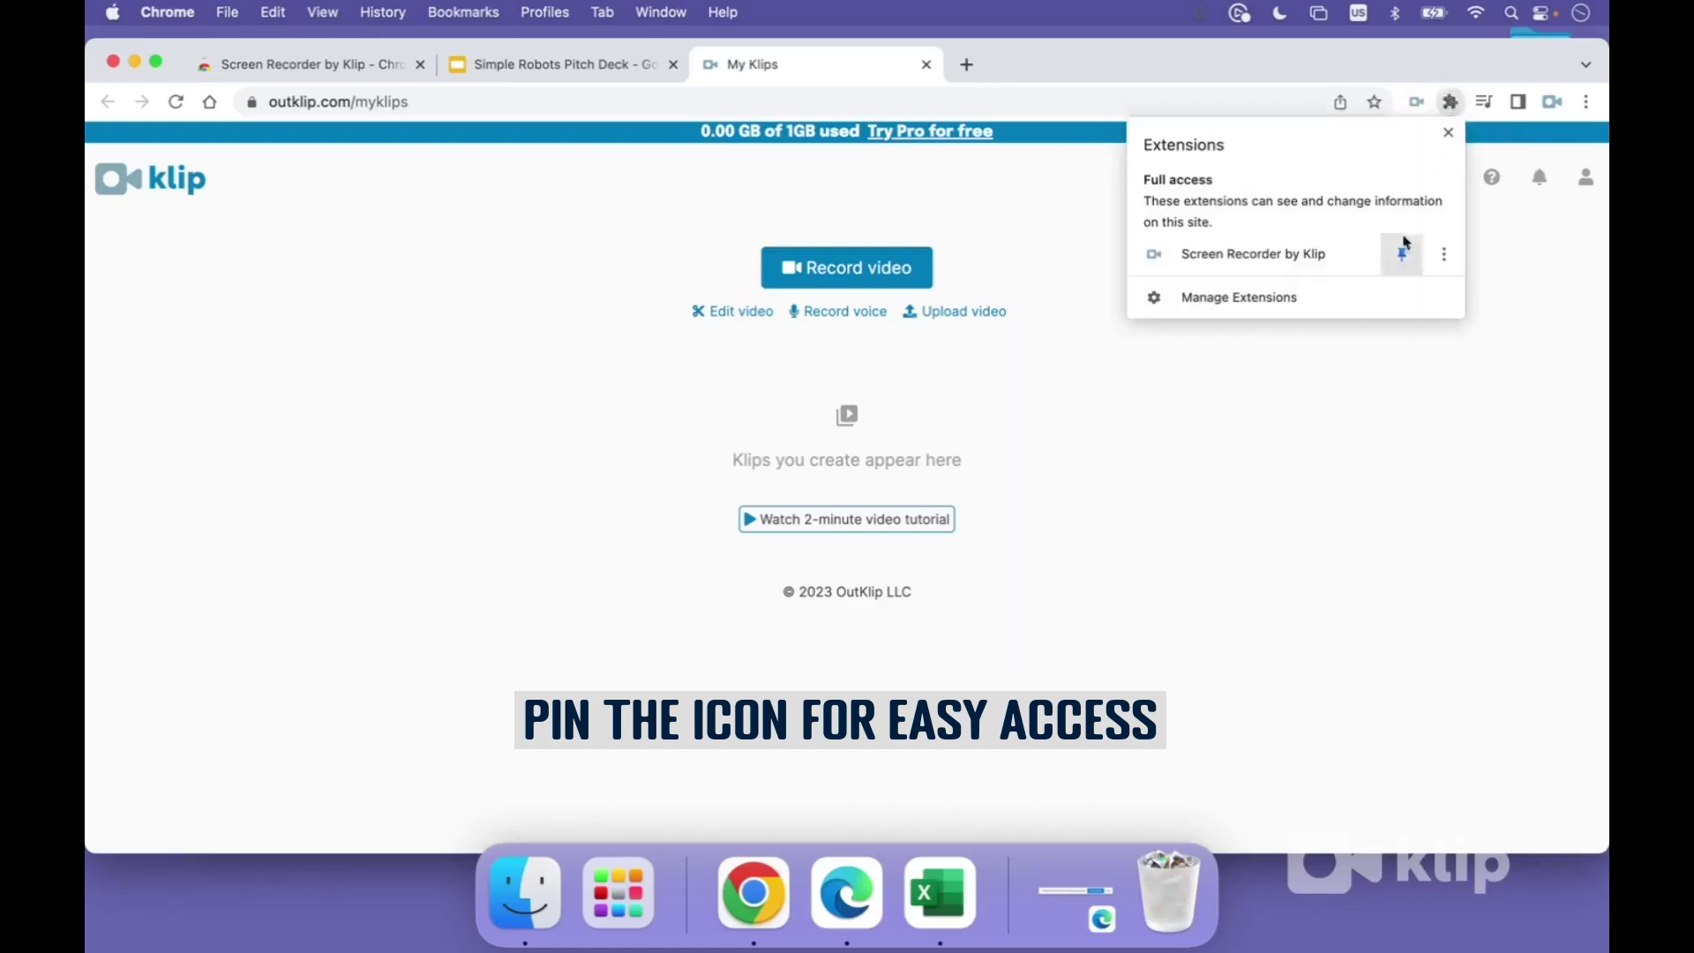
{"action": "left_click", "coordinate": [1409, 377]}
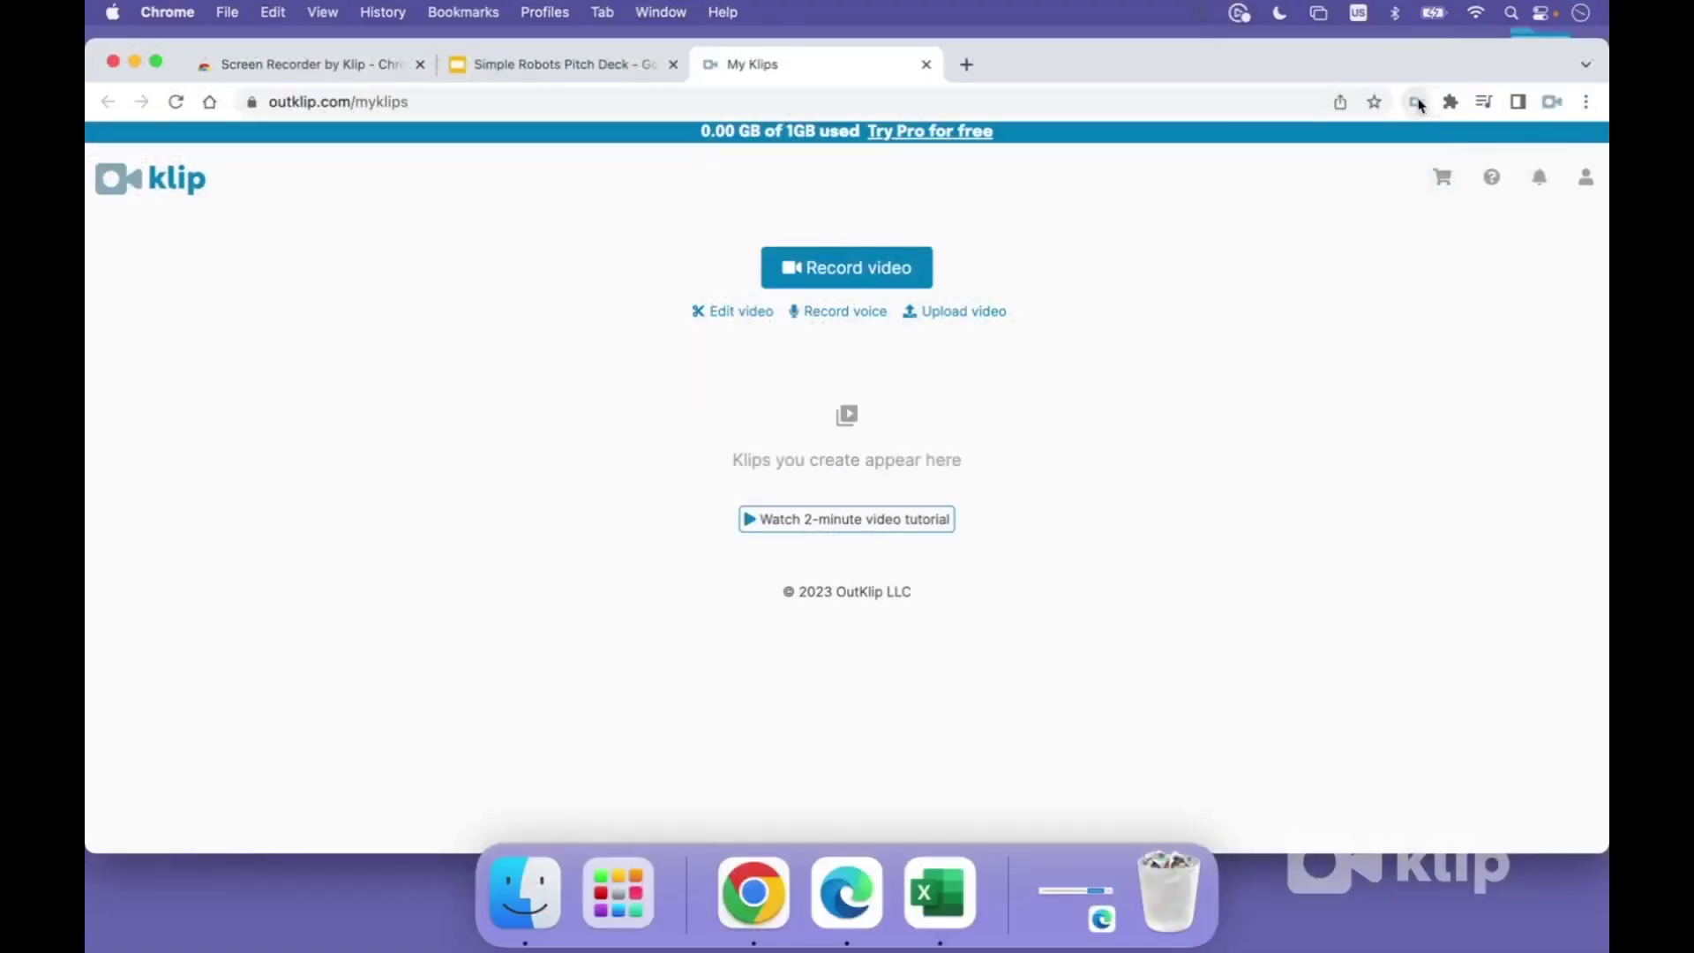
Step: In the Klip panel, turn the microphone on and allow microphone access
{"action": "left_click", "coordinate": [1416, 101]}
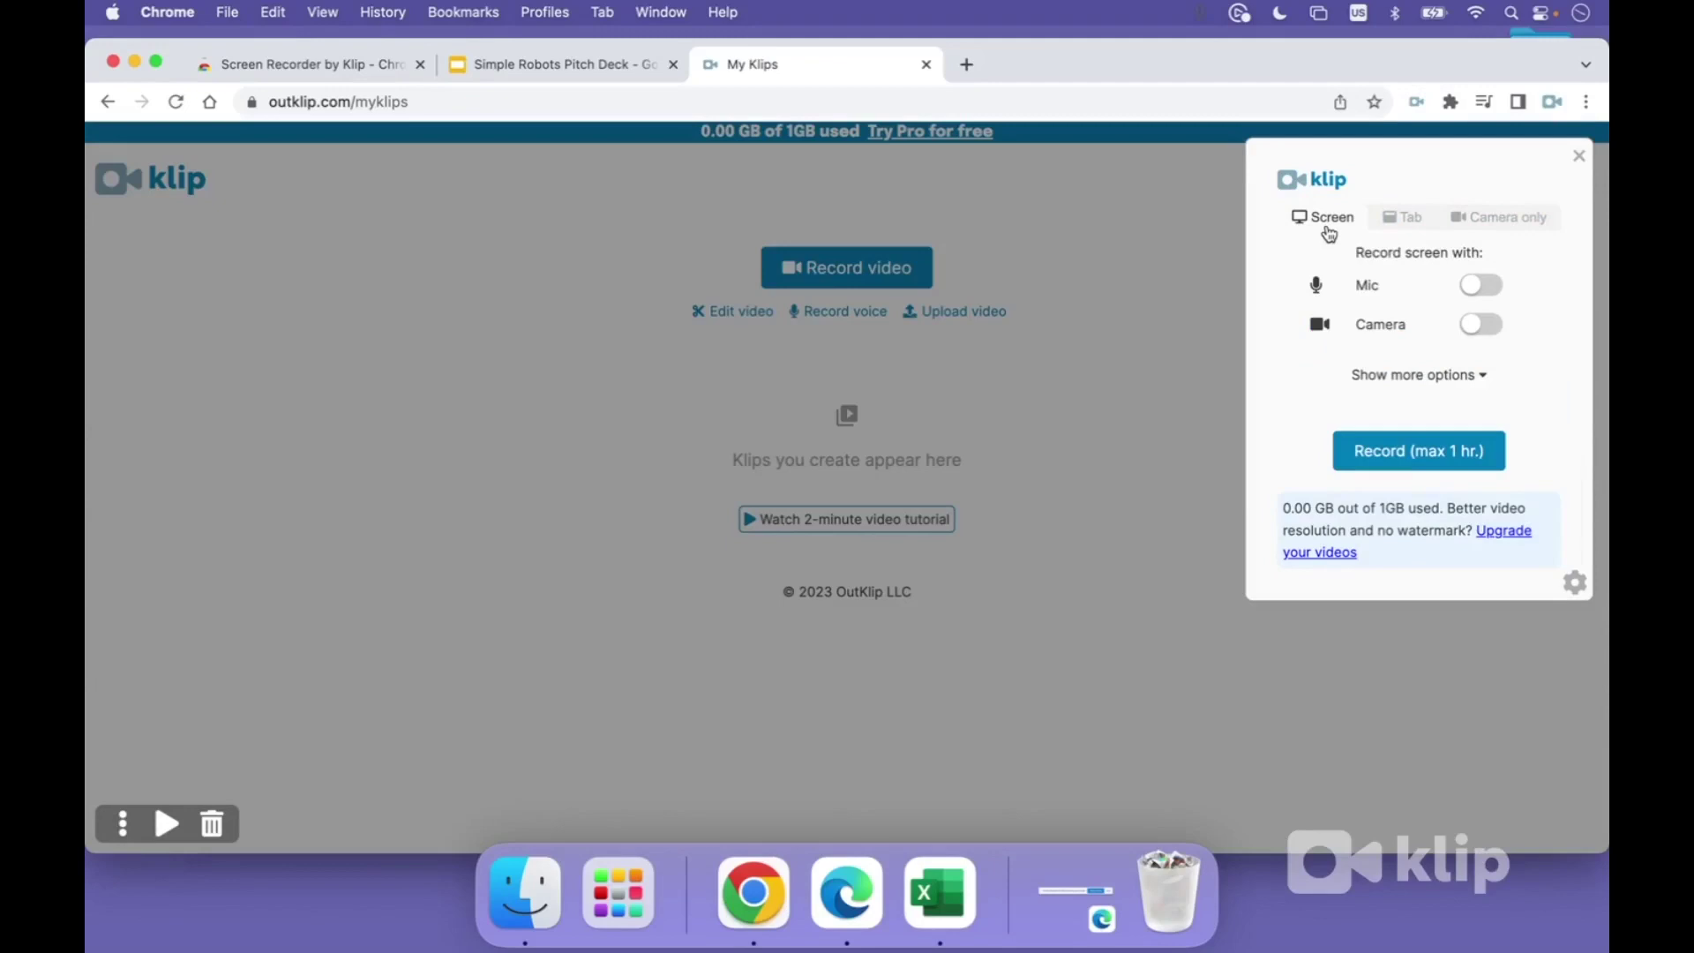
{"action": "left_click", "coordinate": [1486, 287]}
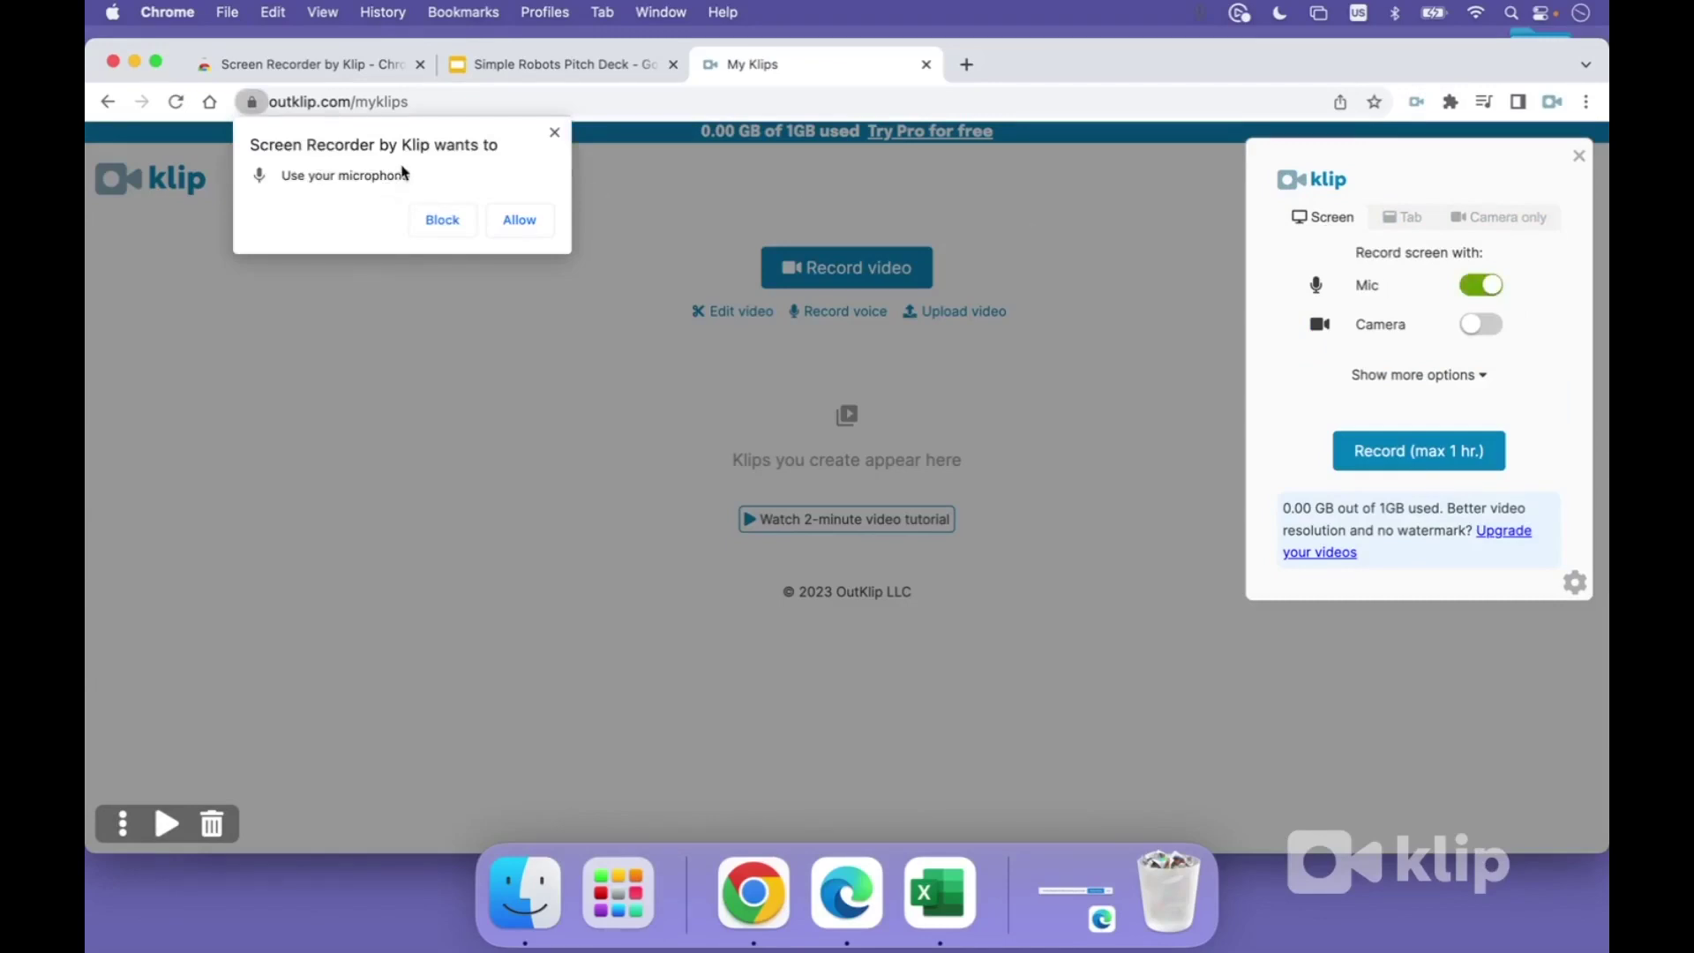
{"action": "left_click", "coordinate": [519, 221]}
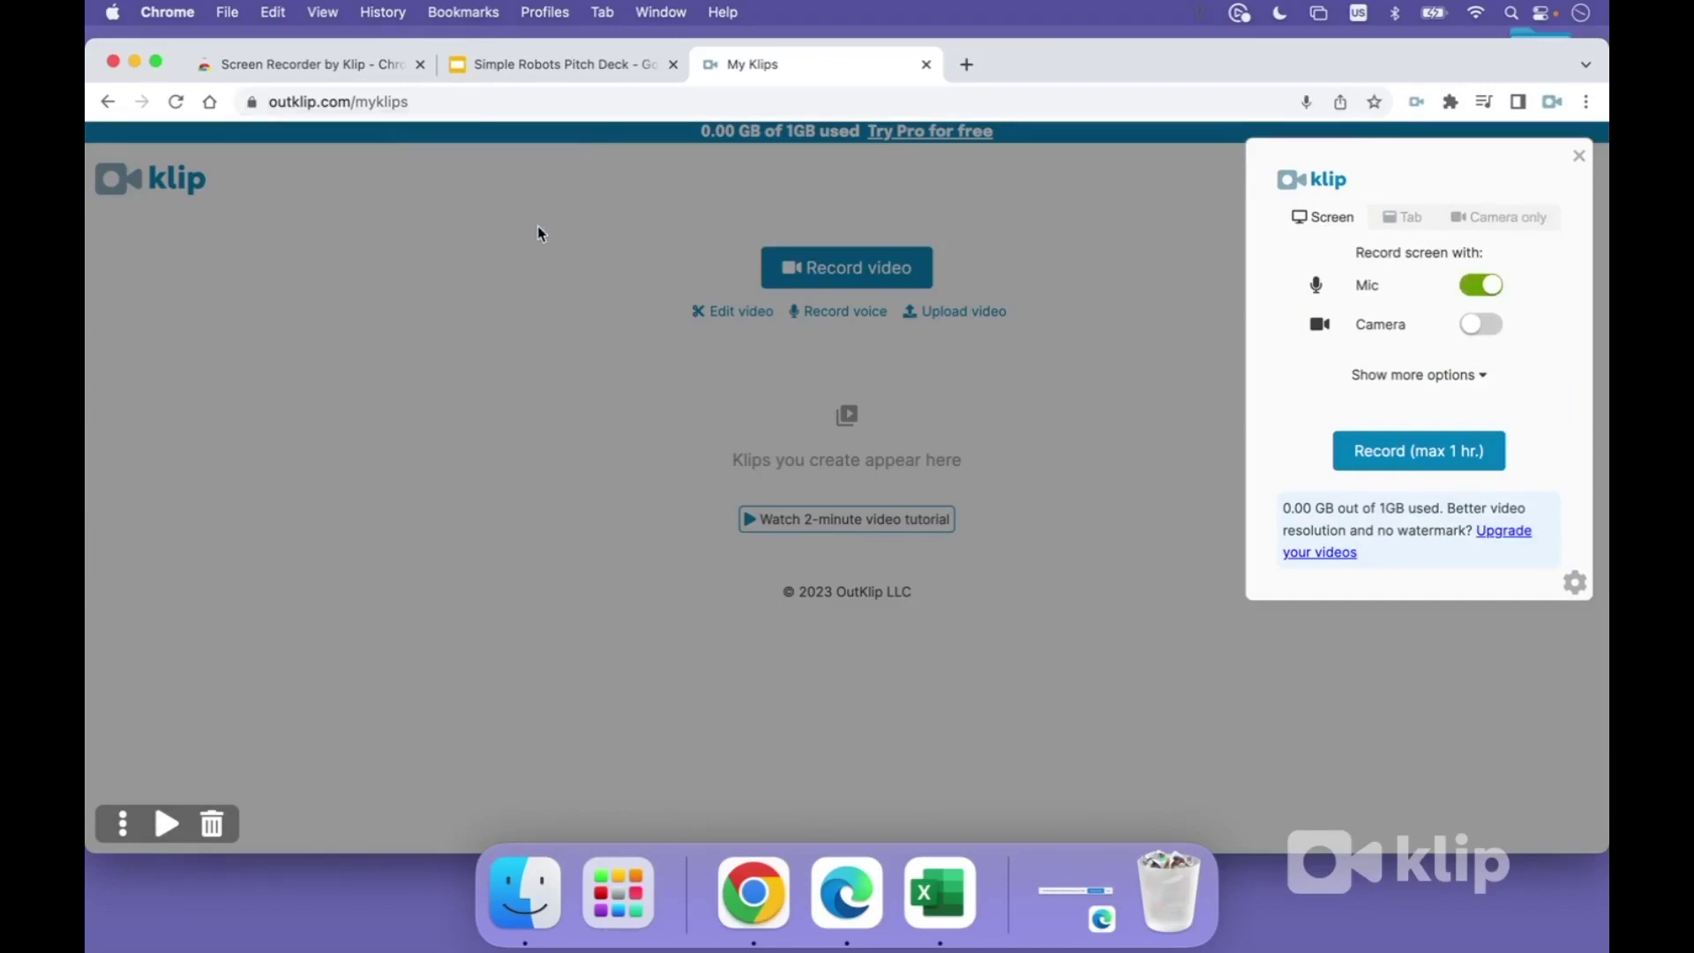
Step: Turn the camera on, allow camera access, and authorize Klip's additional permissions
{"action": "left_click", "coordinate": [1472, 325]}
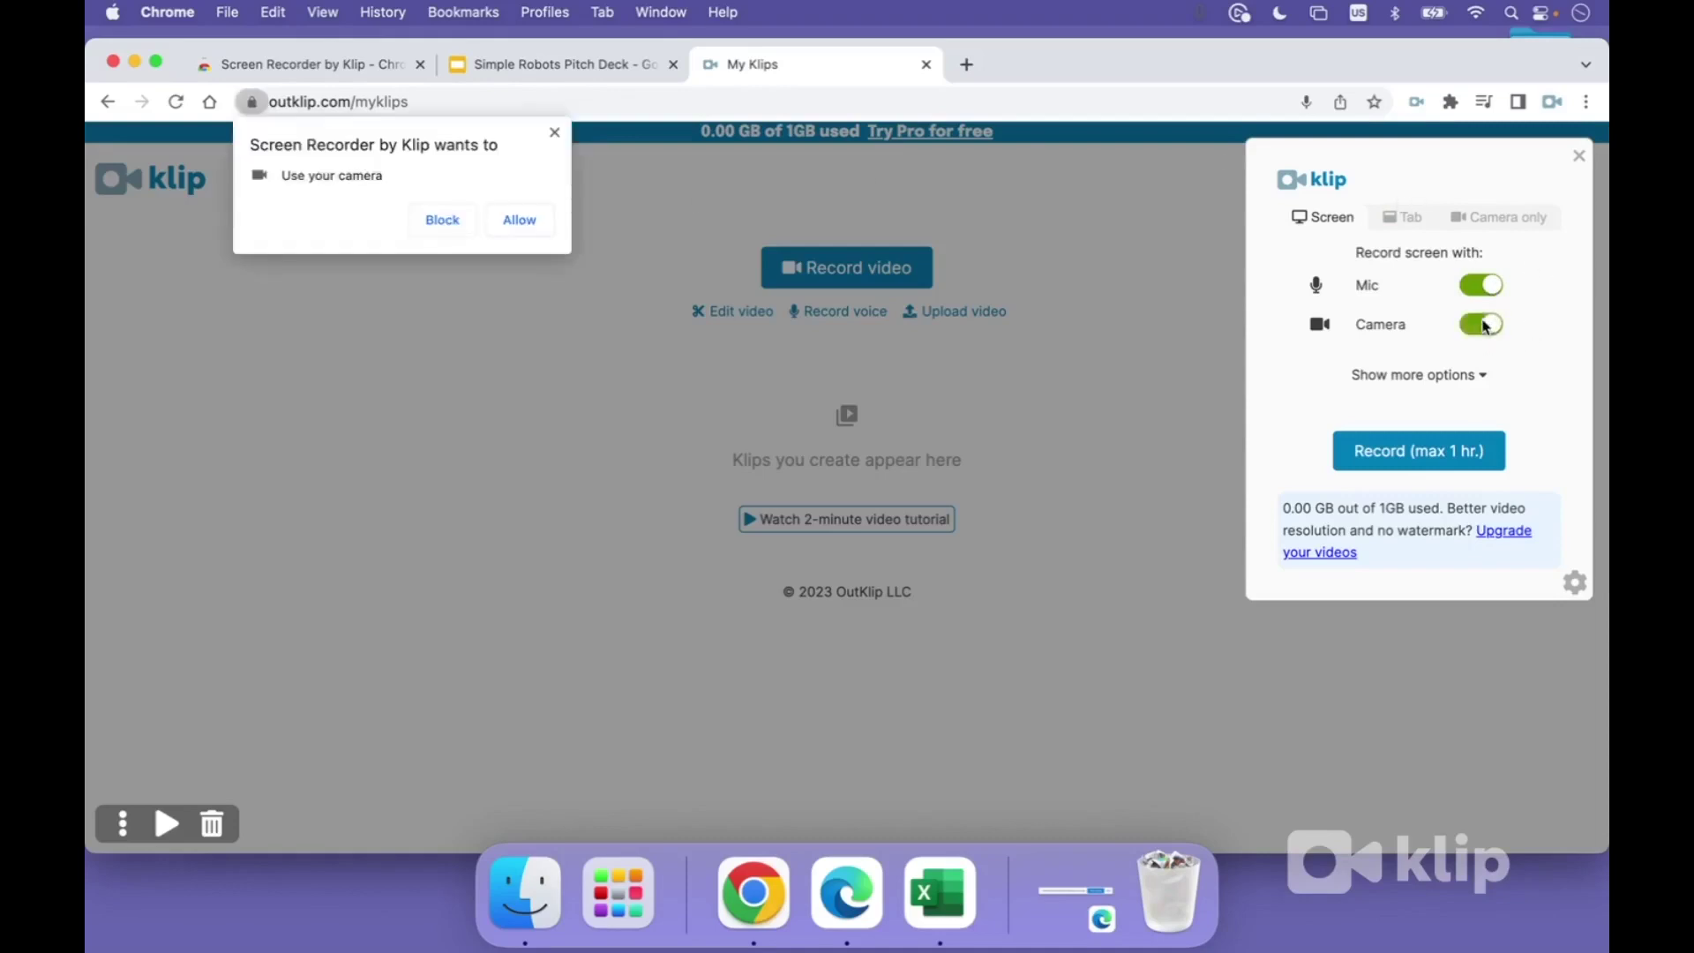
{"action": "left_click", "coordinate": [525, 220]}
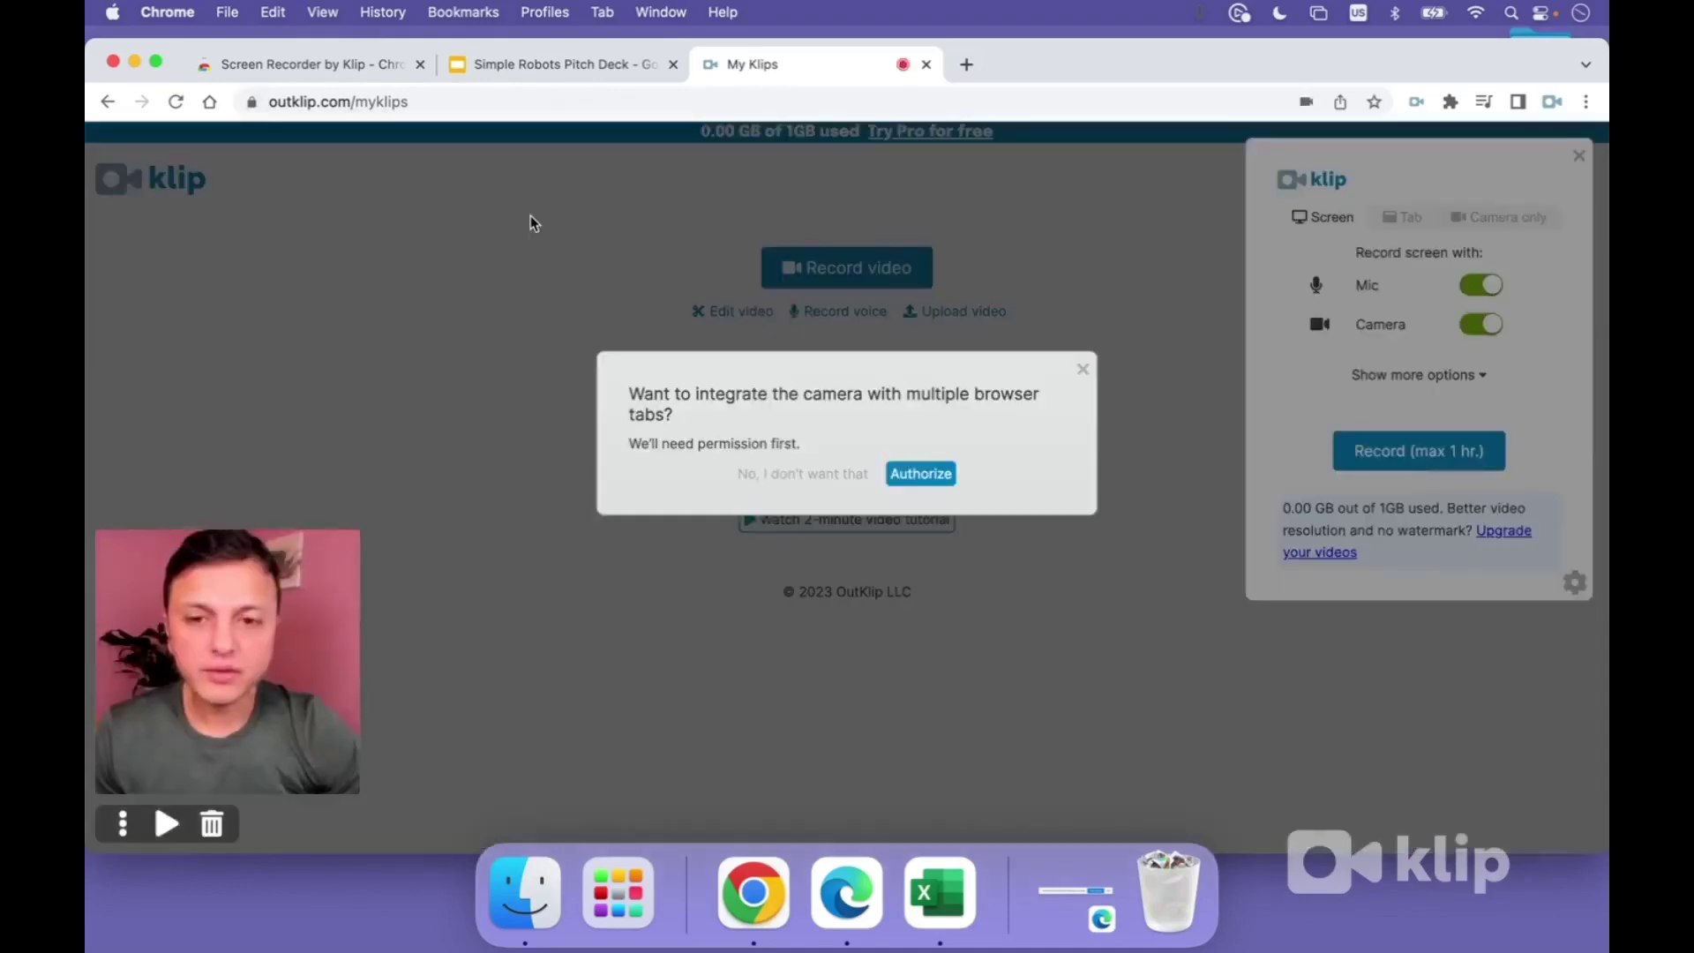
{"action": "left_click", "coordinate": [925, 475]}
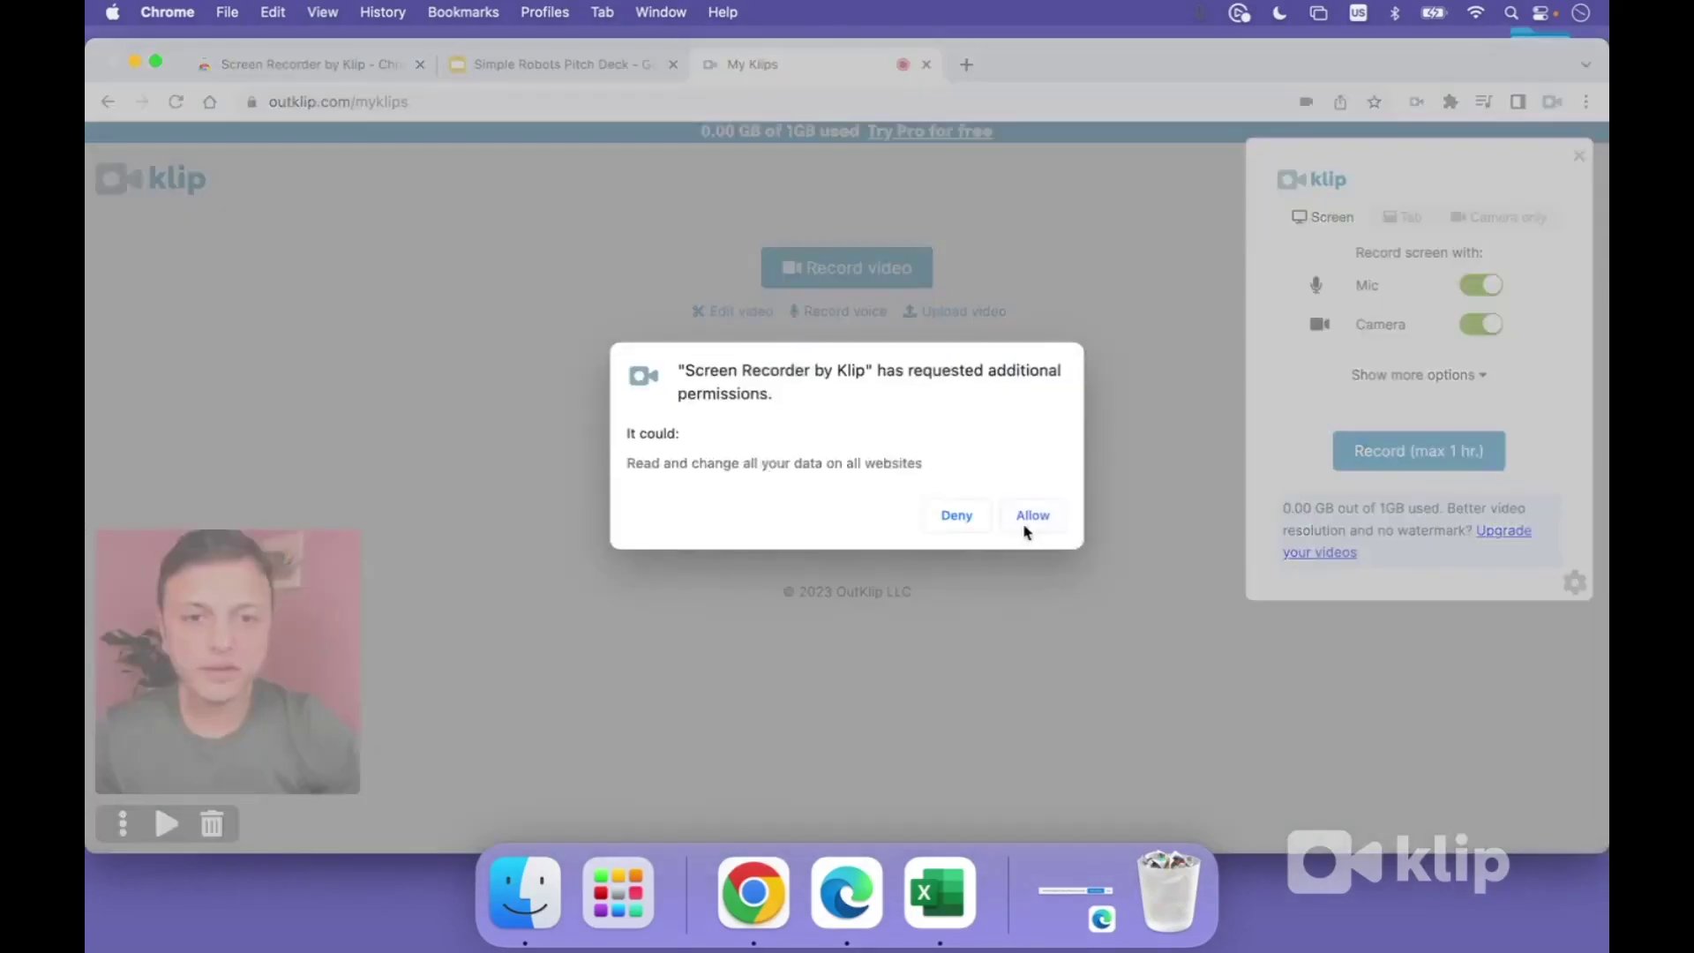
{"action": "left_click", "coordinate": [1026, 527]}
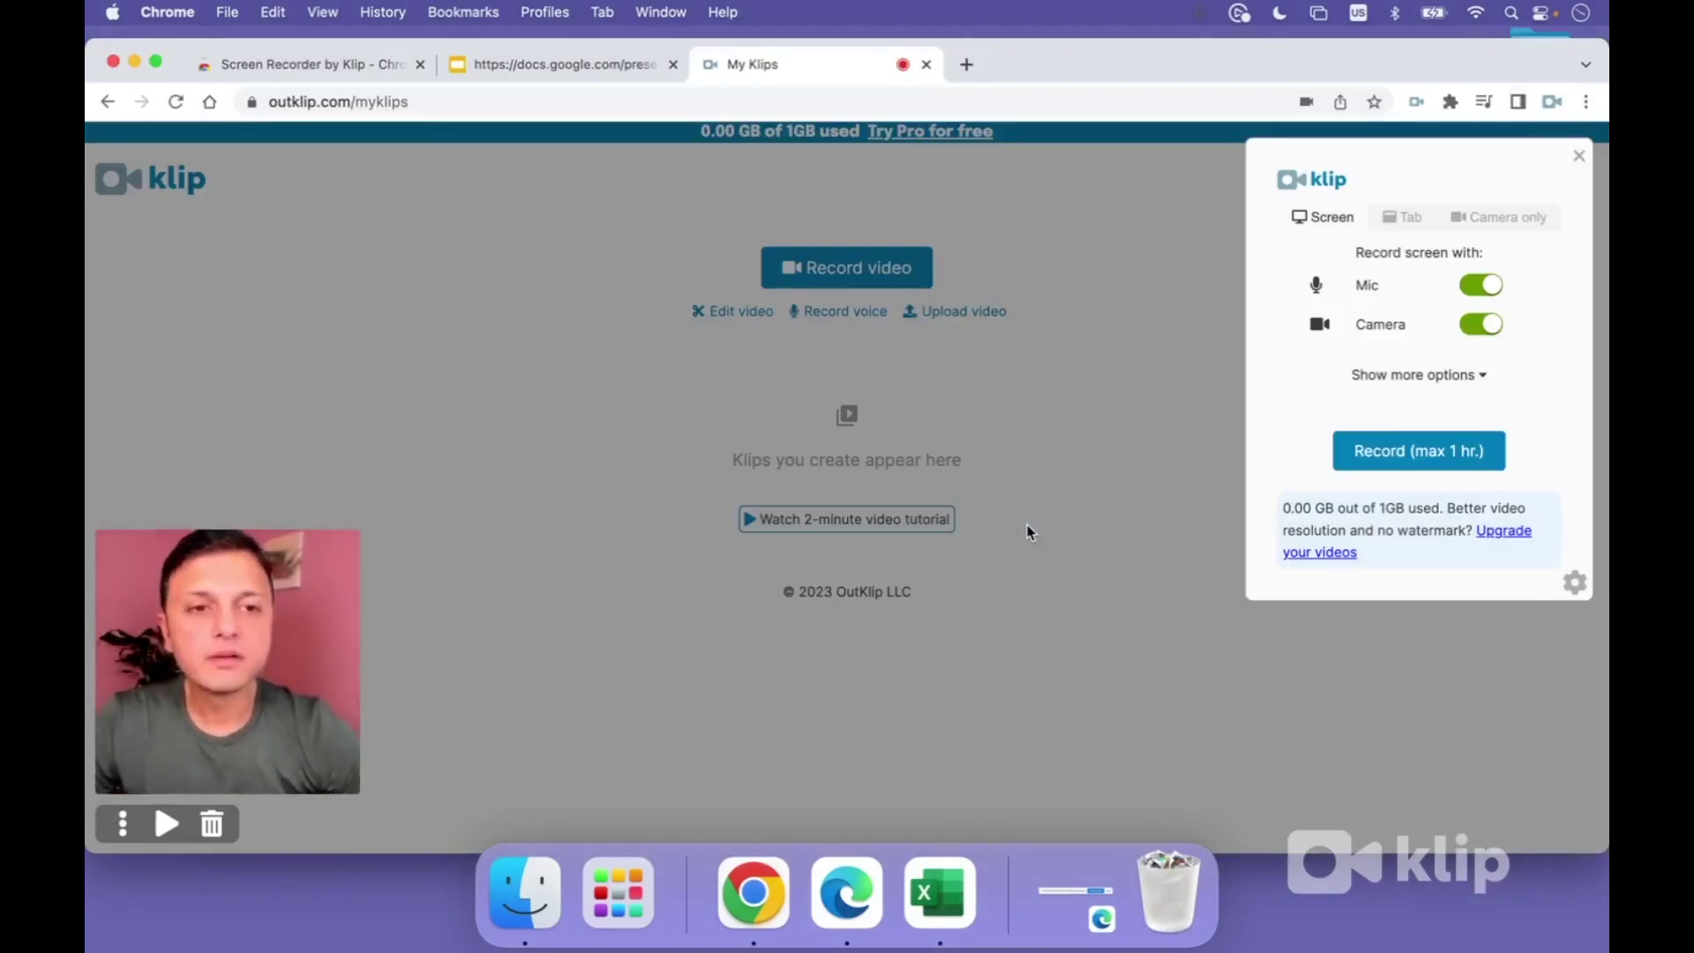
Step: Record the Entire Screen with mic and camera, then stop so the klip uploads
{"action": "left_click", "coordinate": [1423, 450]}
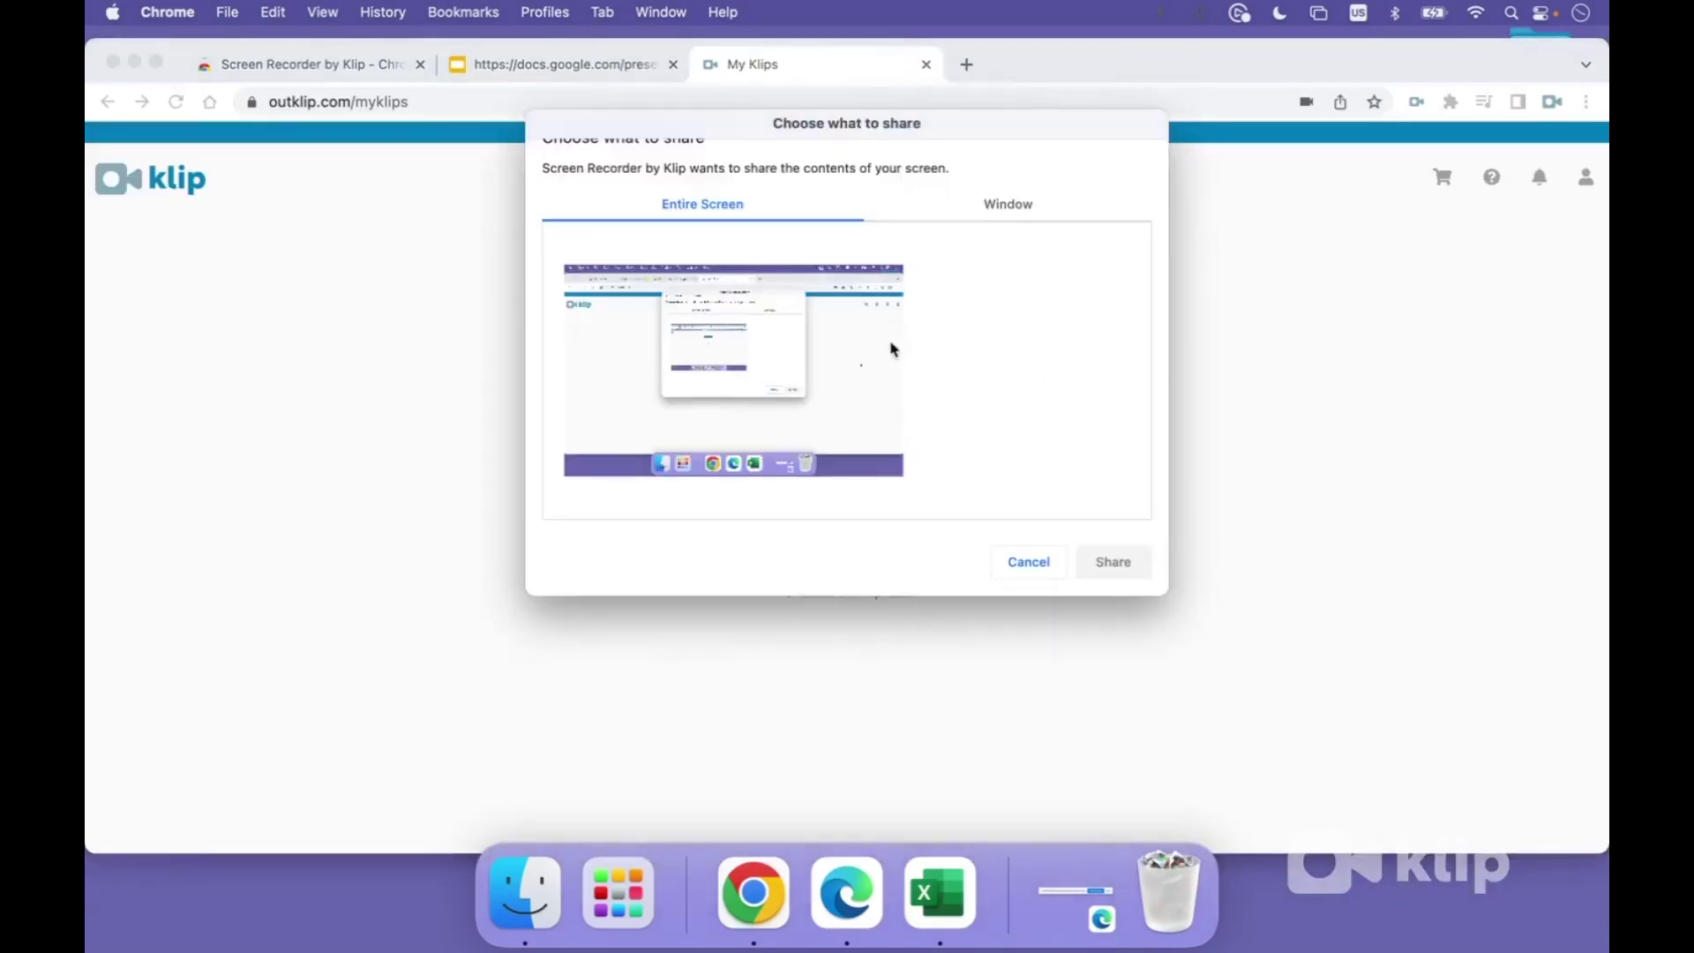
{"action": "left_click", "coordinate": [891, 349]}
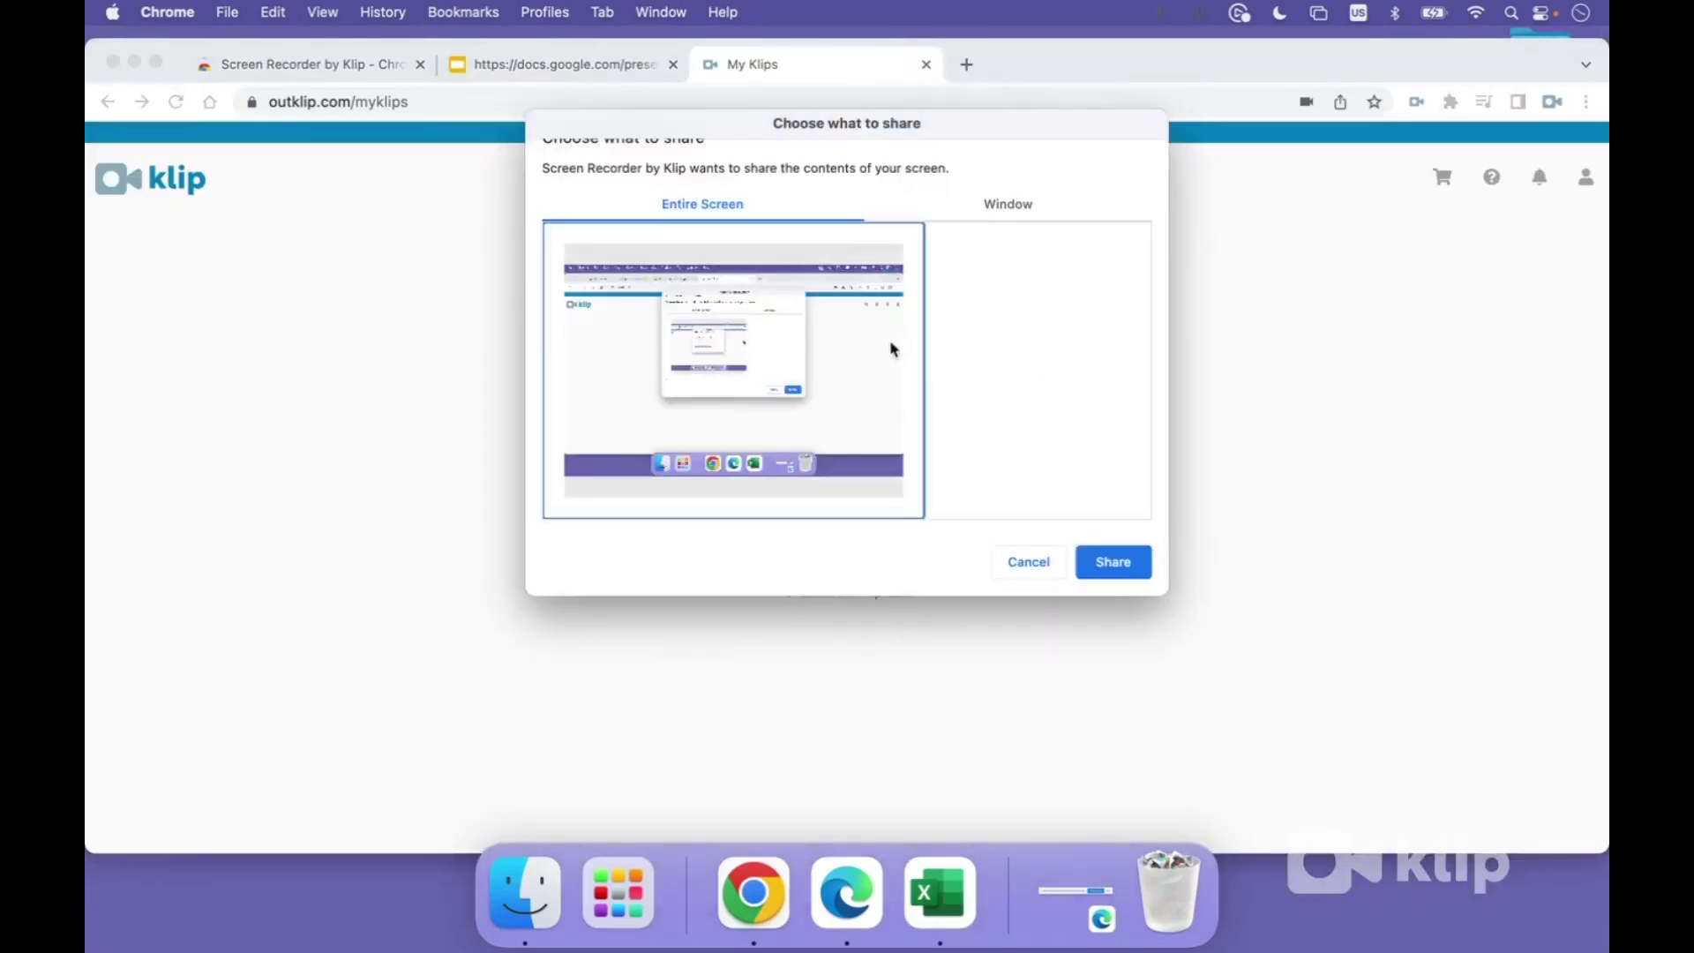
{"action": "left_click", "coordinate": [1110, 563]}
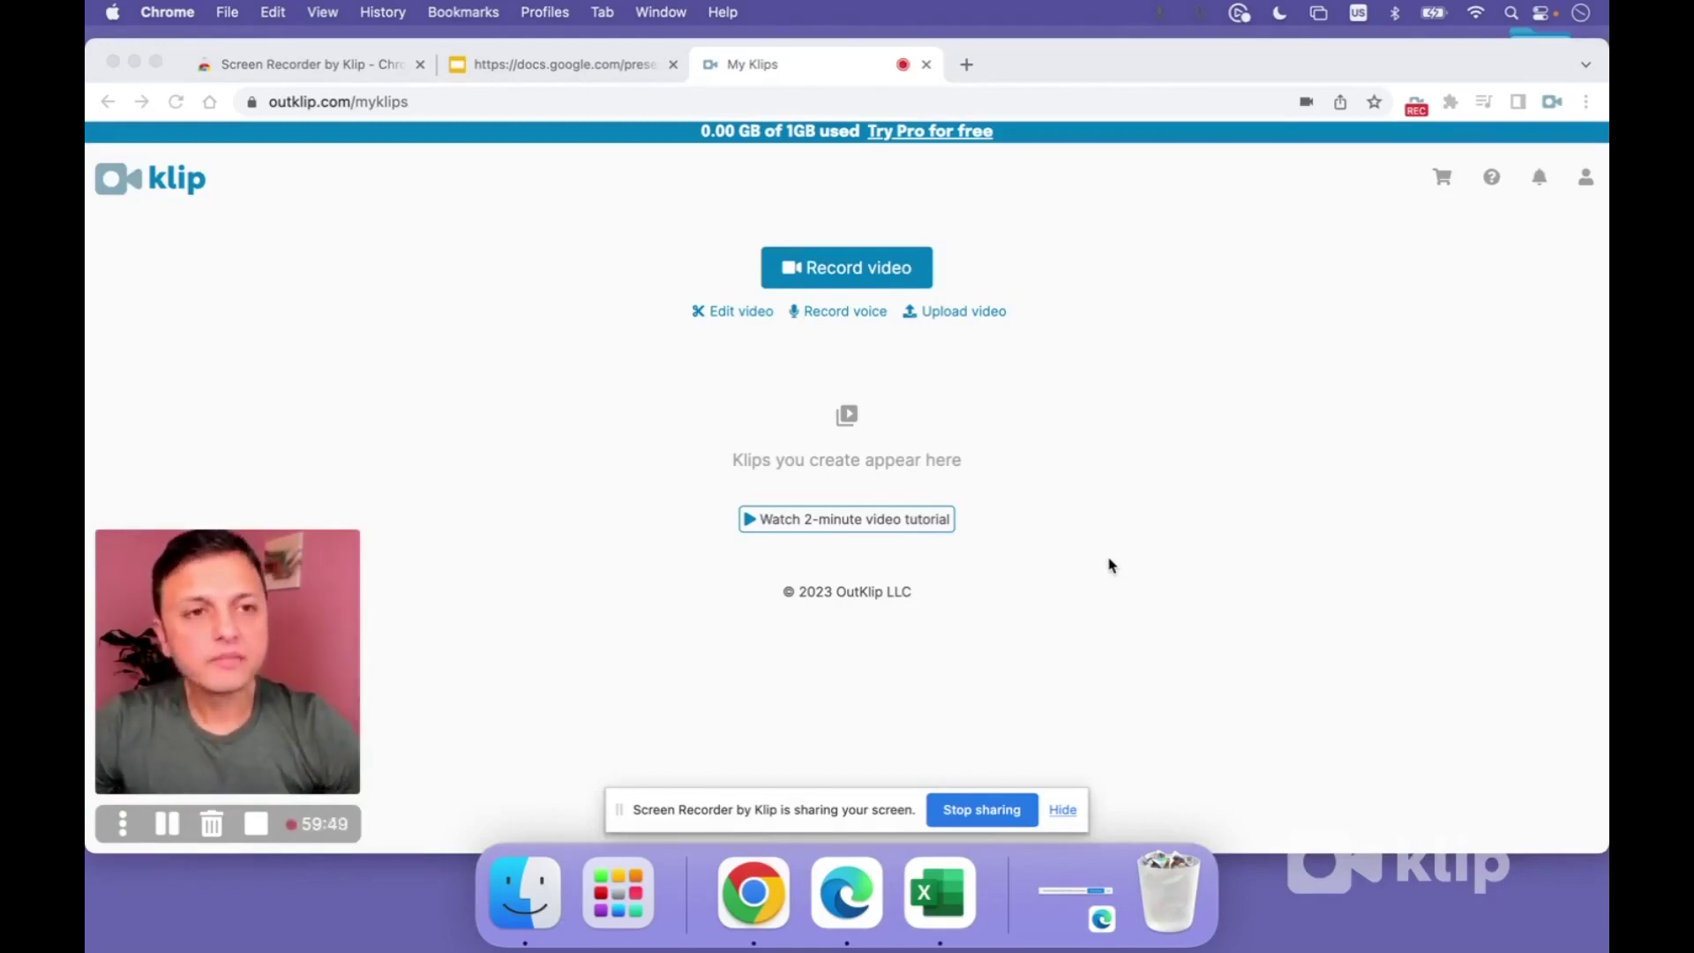
{"action": "left_click", "coordinate": [1415, 106]}
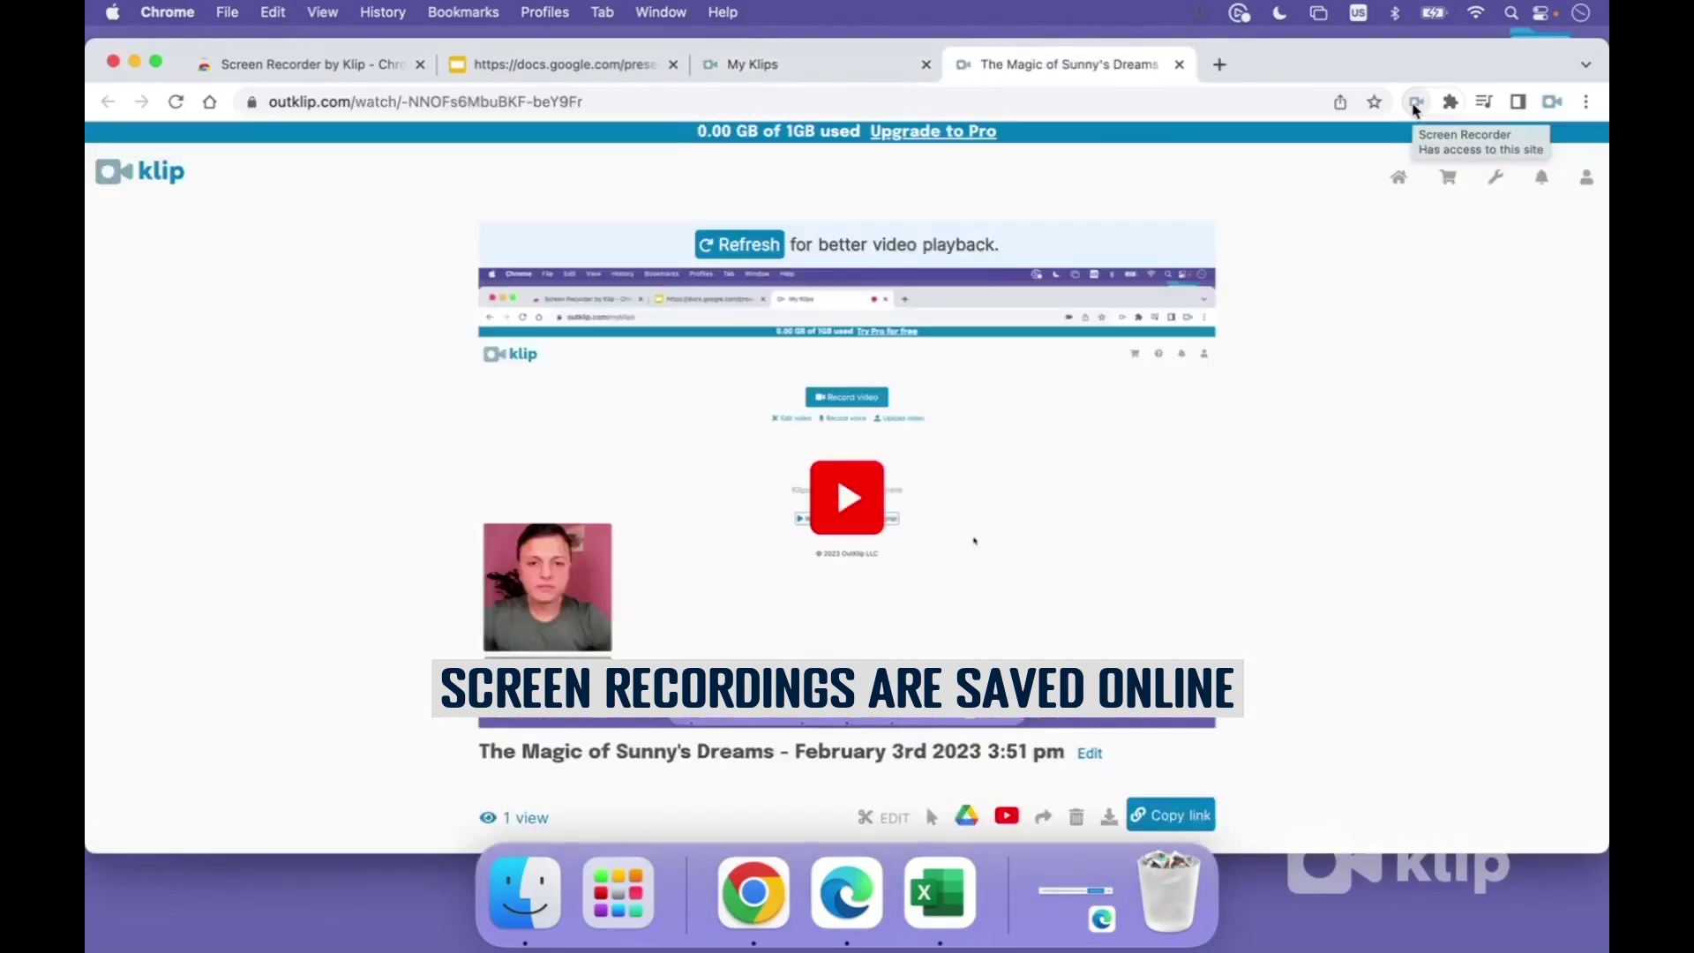
Step: Play and pause the uploaded klip on its watch page, then view it full screen
{"action": "scroll", "coordinate": [1373, 530], "scroll_direction": "down", "scroll_amount": 1}
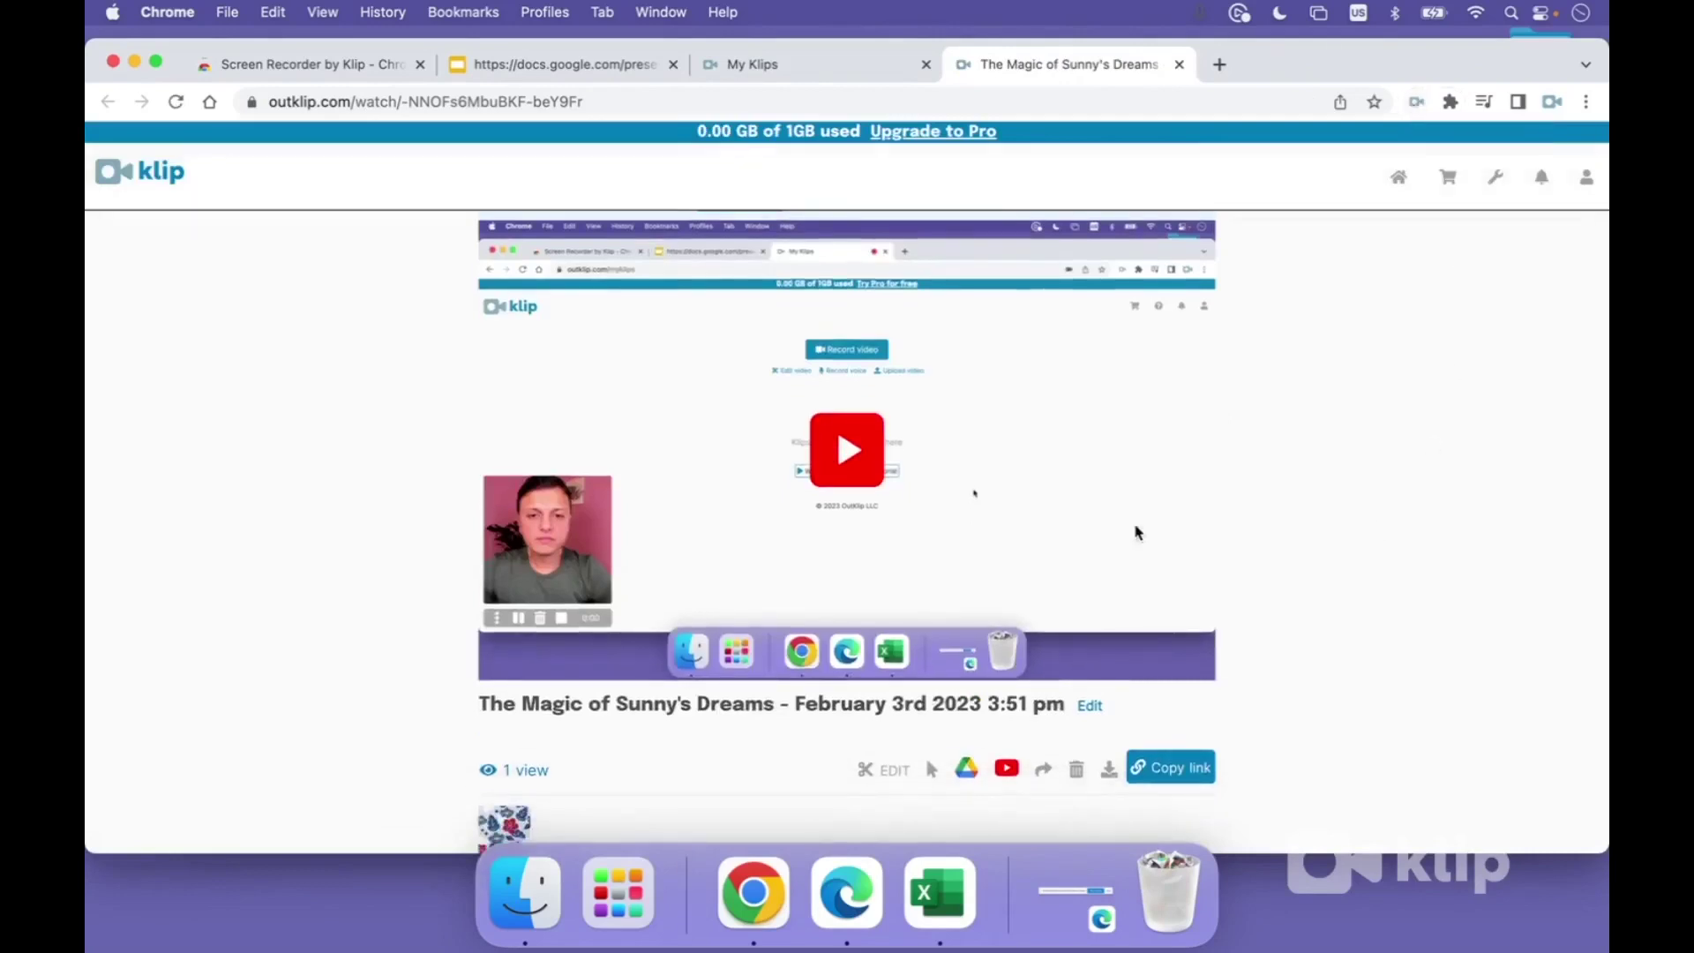
{"action": "left_click", "coordinate": [812, 467]}
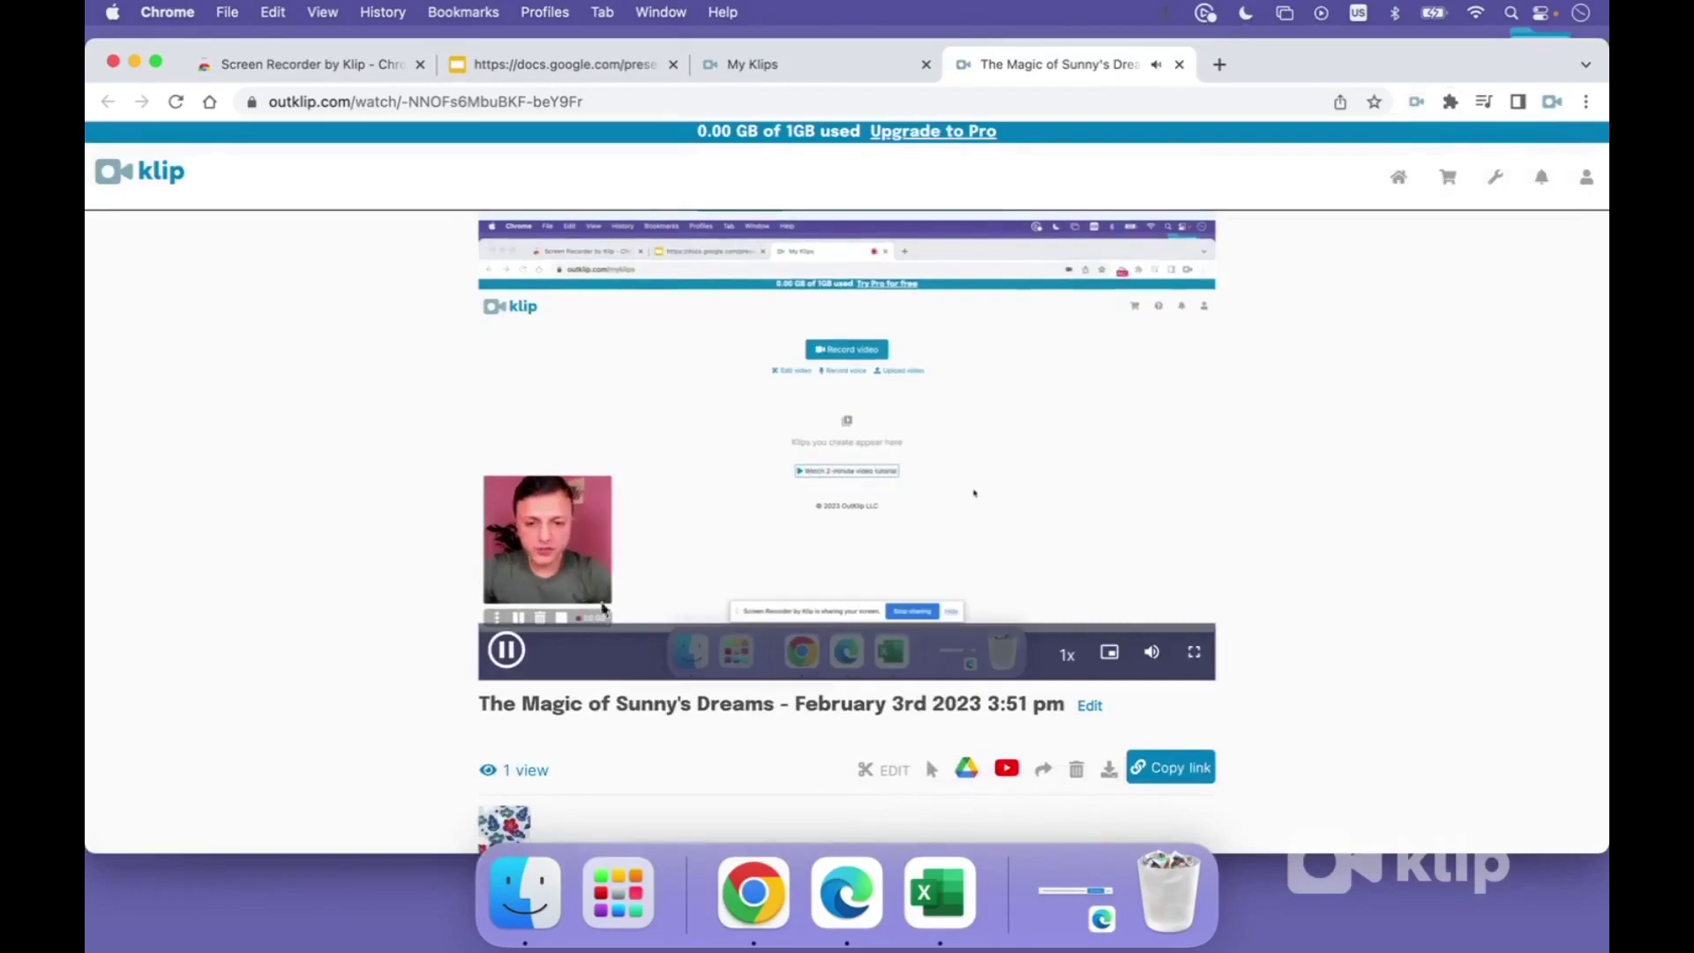
{"action": "left_click", "coordinate": [507, 652]}
{"action": "left_click", "coordinate": [1193, 653]}
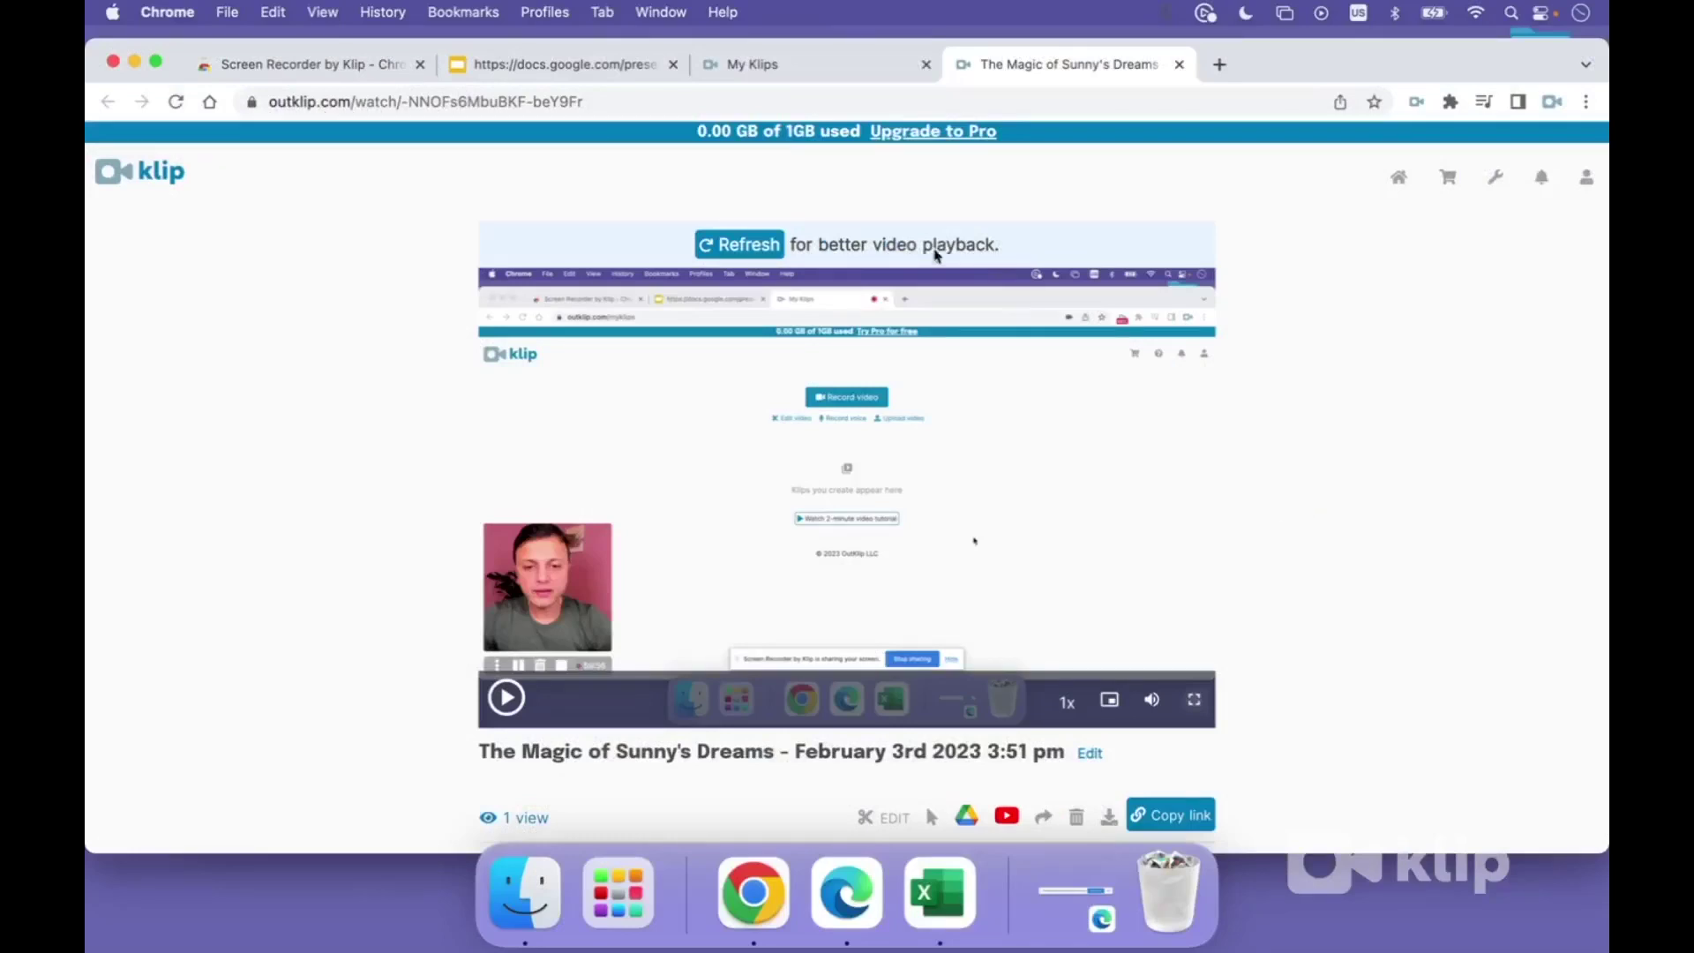
Step: Bring the Annual Financial Report1 Excel window forward, nudge it higher, then return to Chrome
{"action": "left_click", "coordinate": [796, 65]}
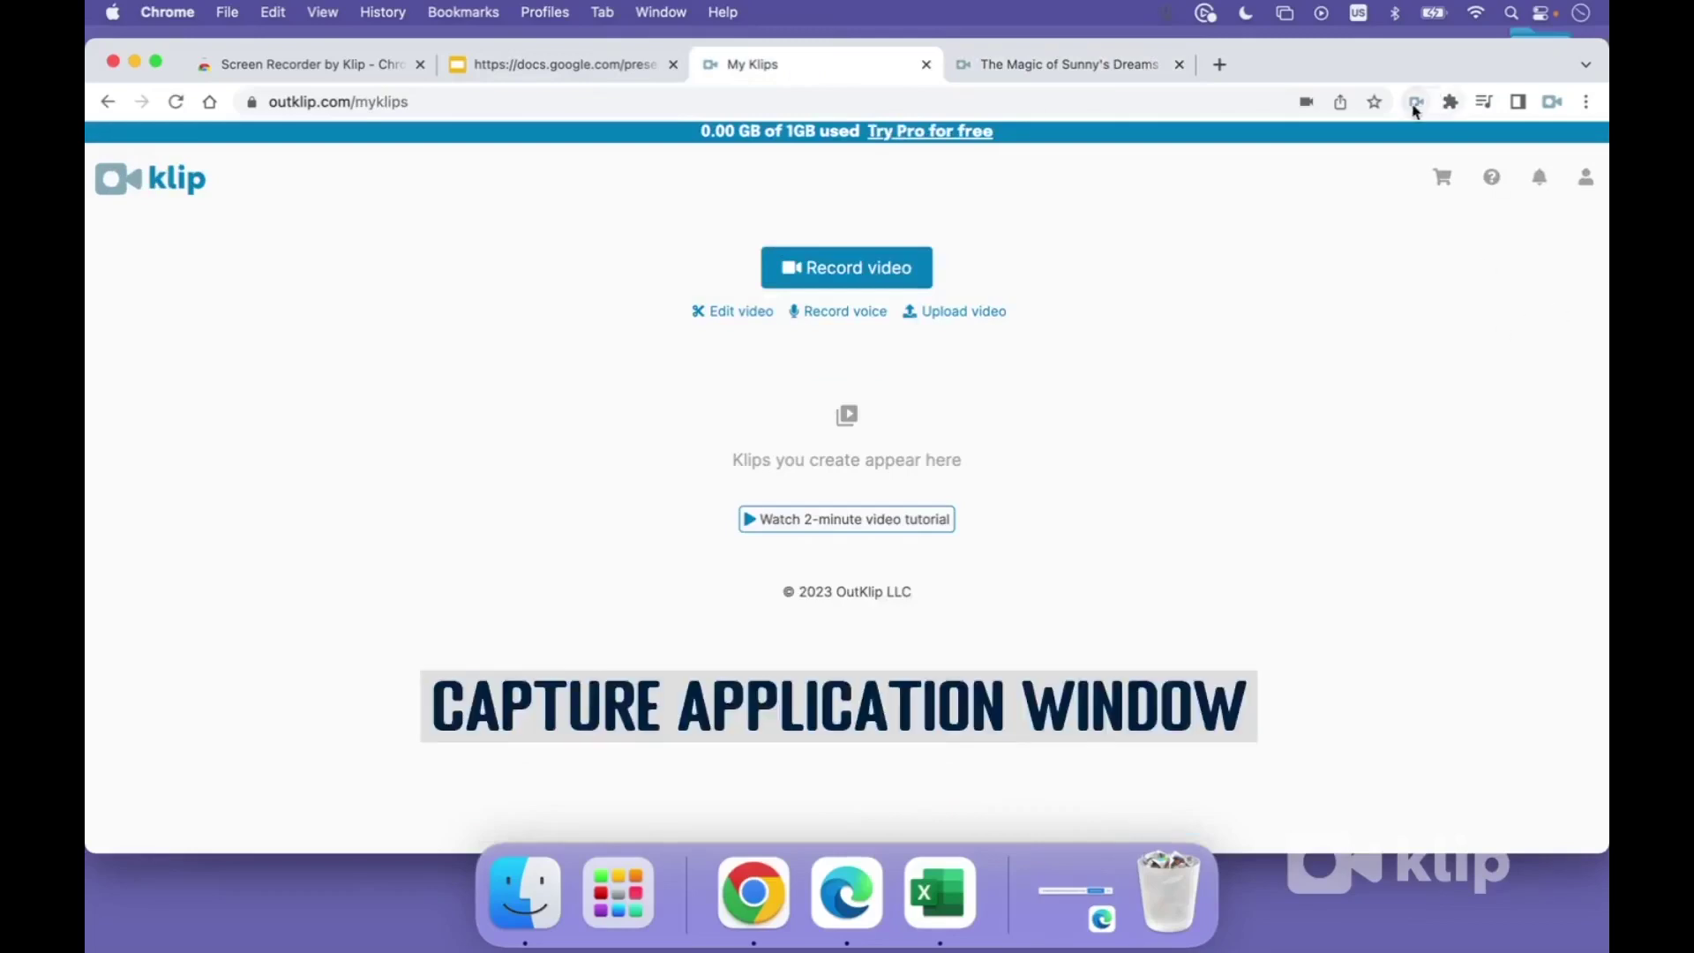
{"action": "left_click", "coordinate": [974, 861]}
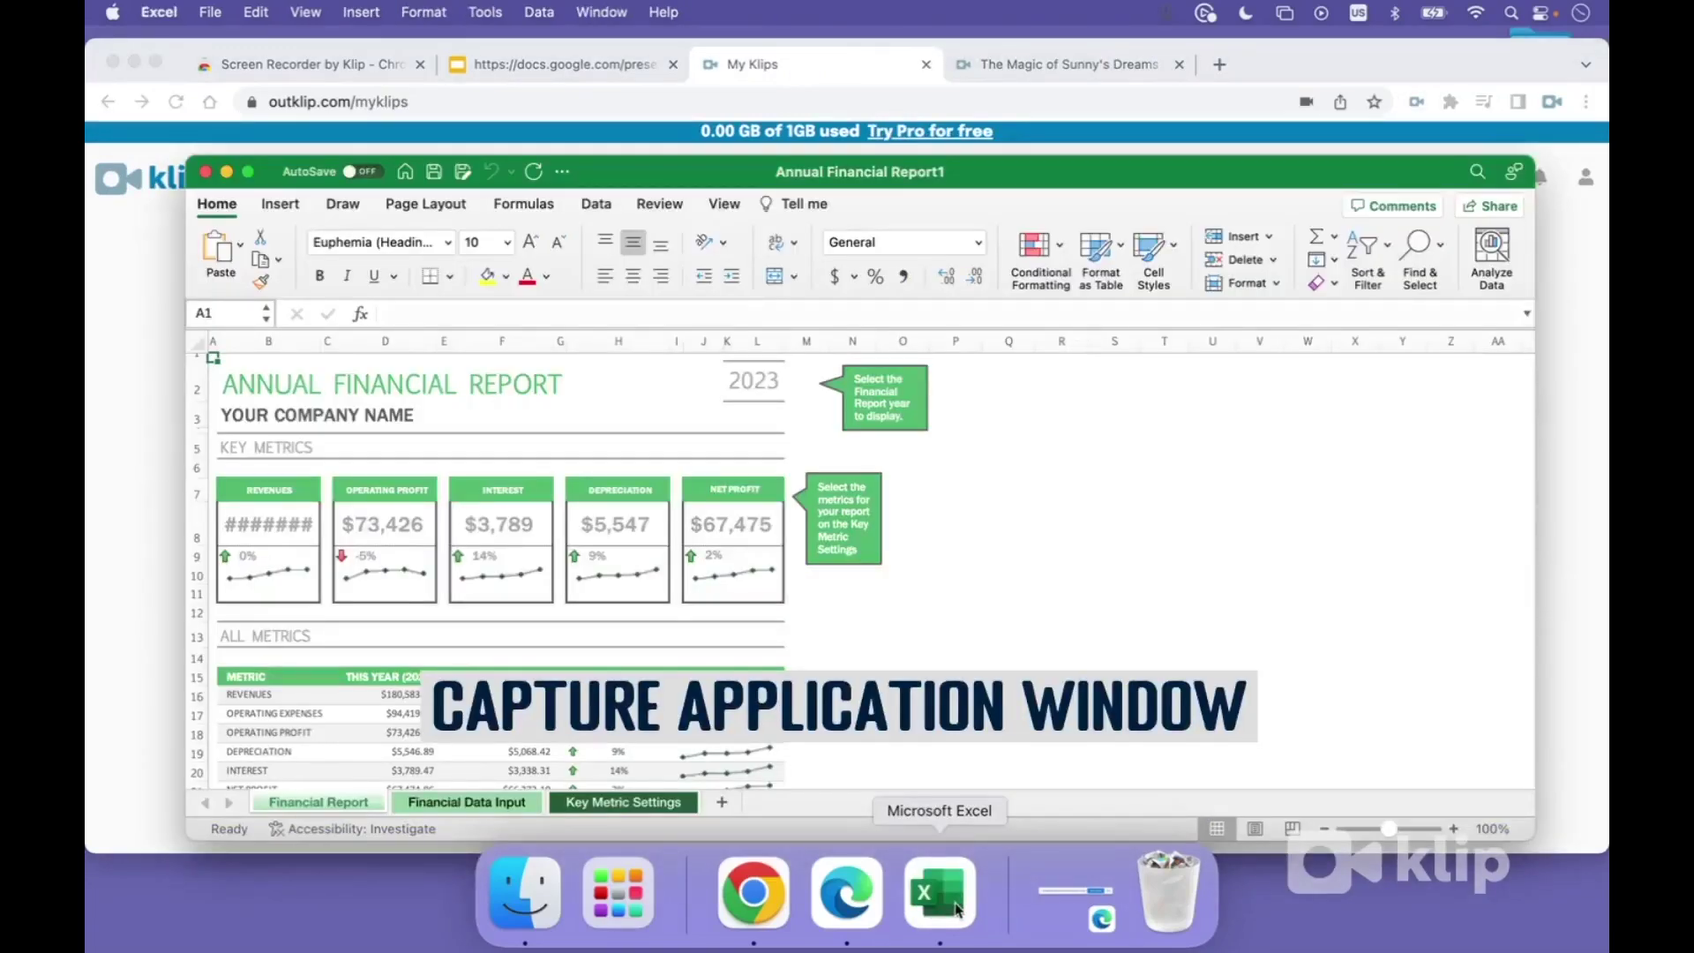
{"action": "left_click_drag", "start_coordinate": [990, 172], "coordinate": [1000, 130]}
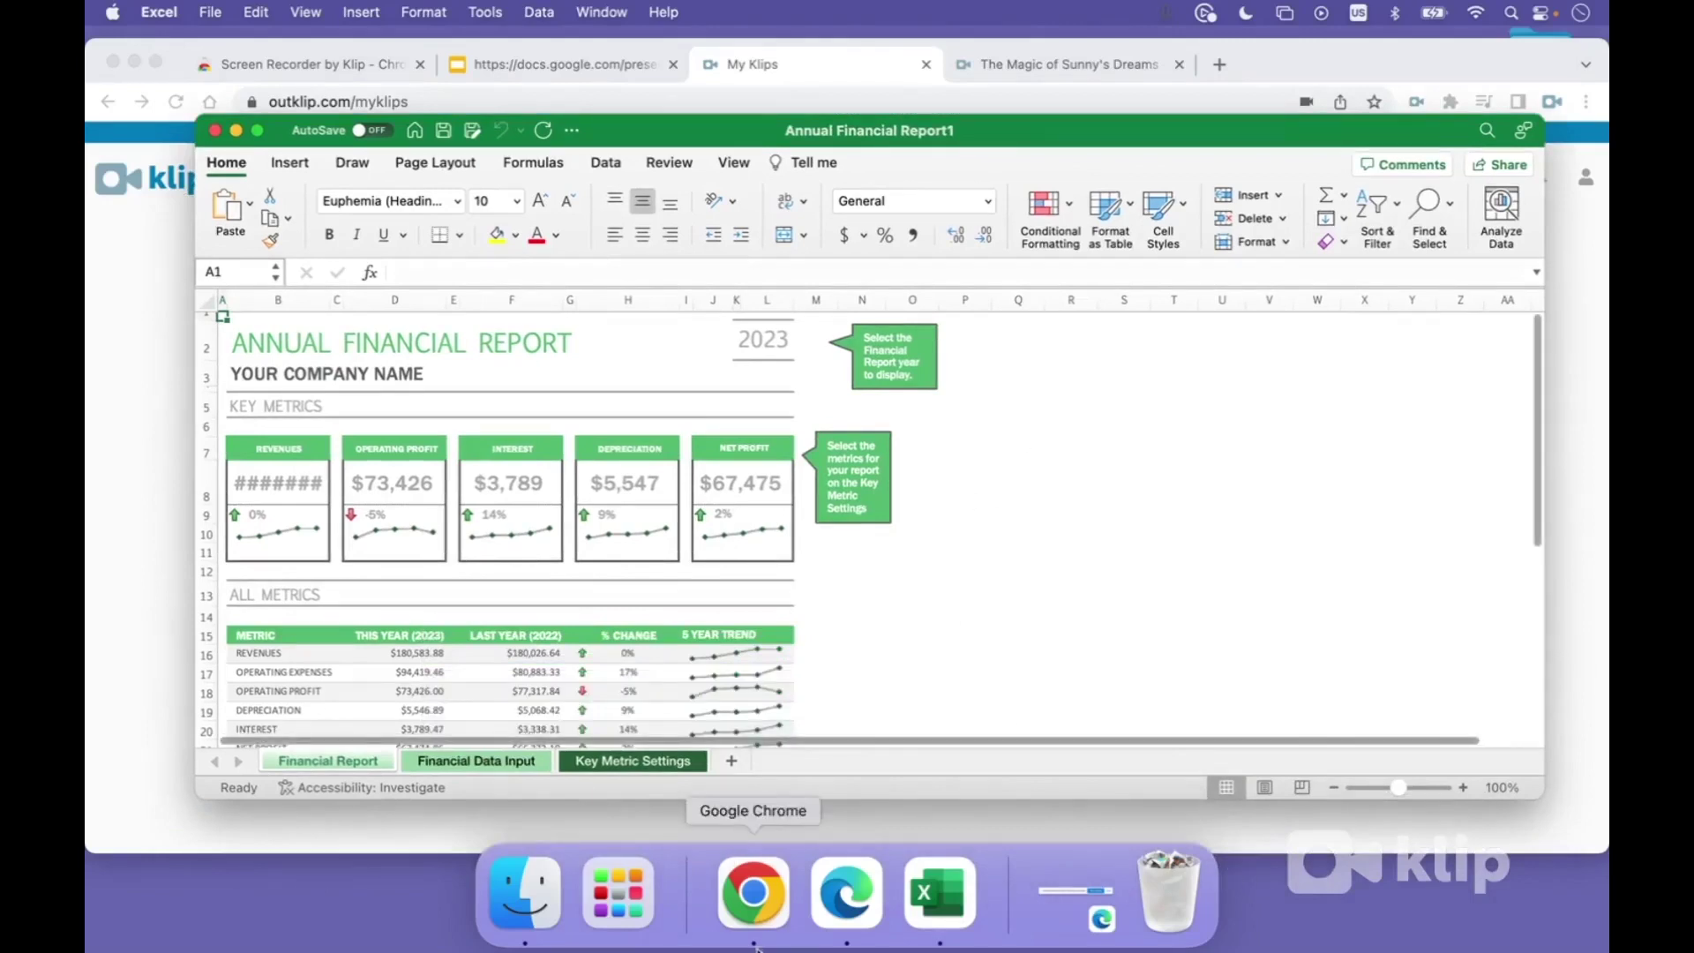
{"action": "left_click", "coordinate": [767, 922]}
Step: Switch the Klip camera off, keep the mic on, and start Record (max 1 hr.)
{"action": "left_click", "coordinate": [1418, 102]}
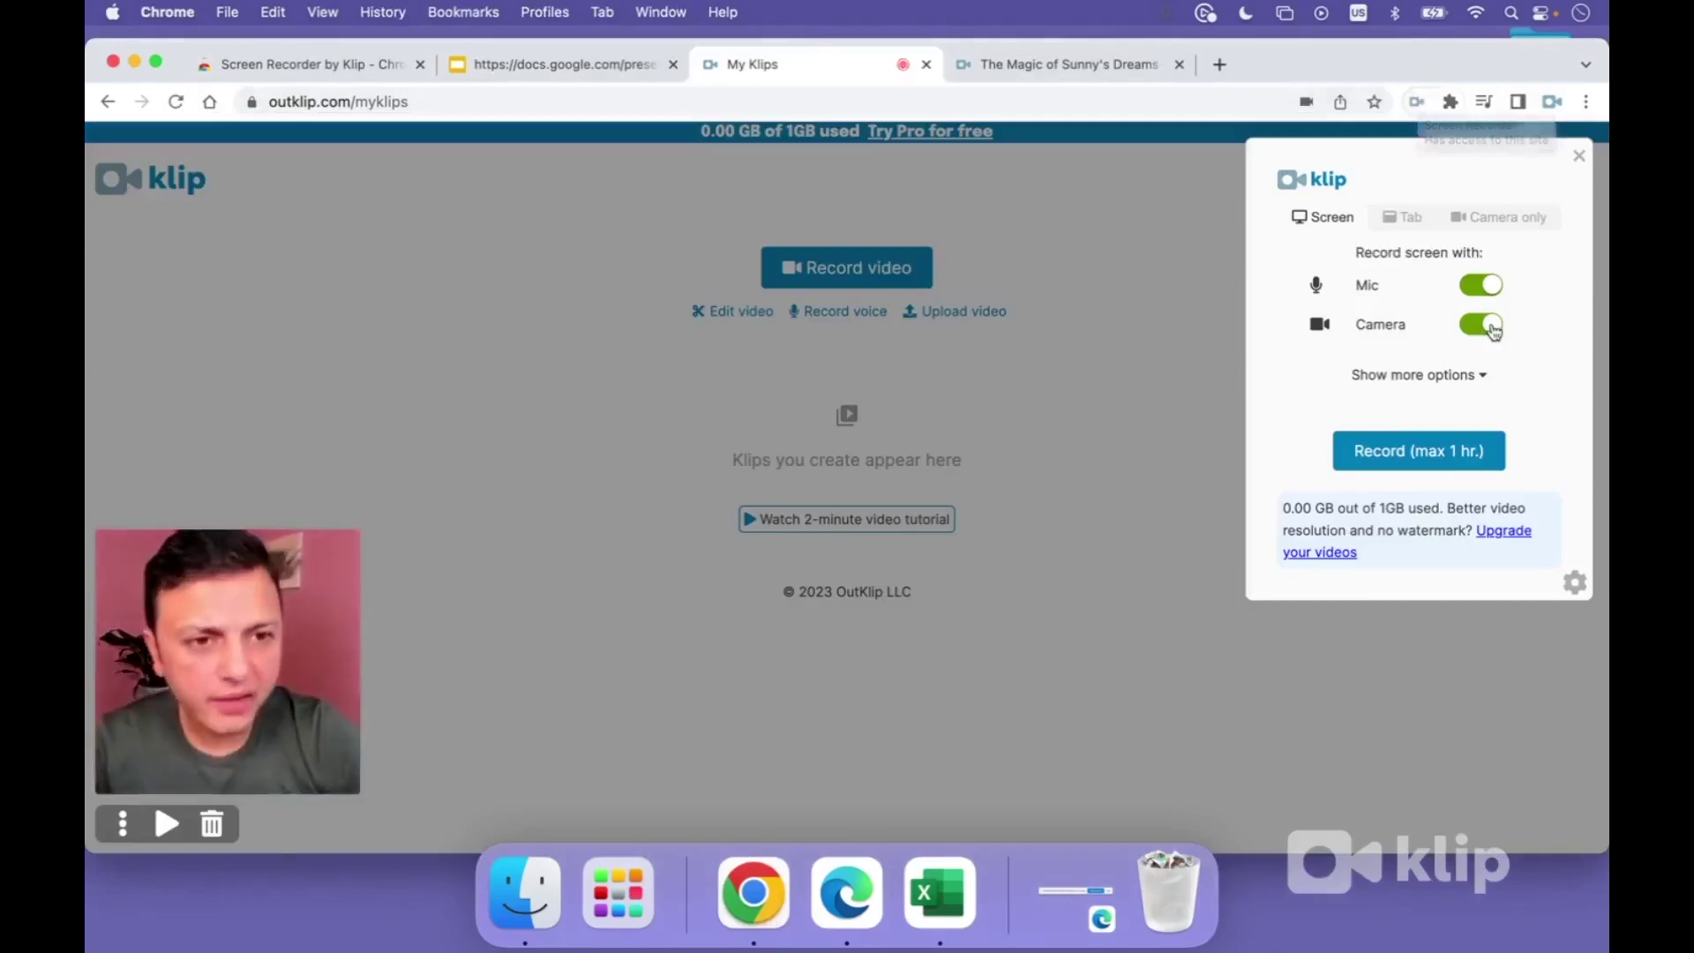
{"action": "left_click", "coordinate": [1488, 326]}
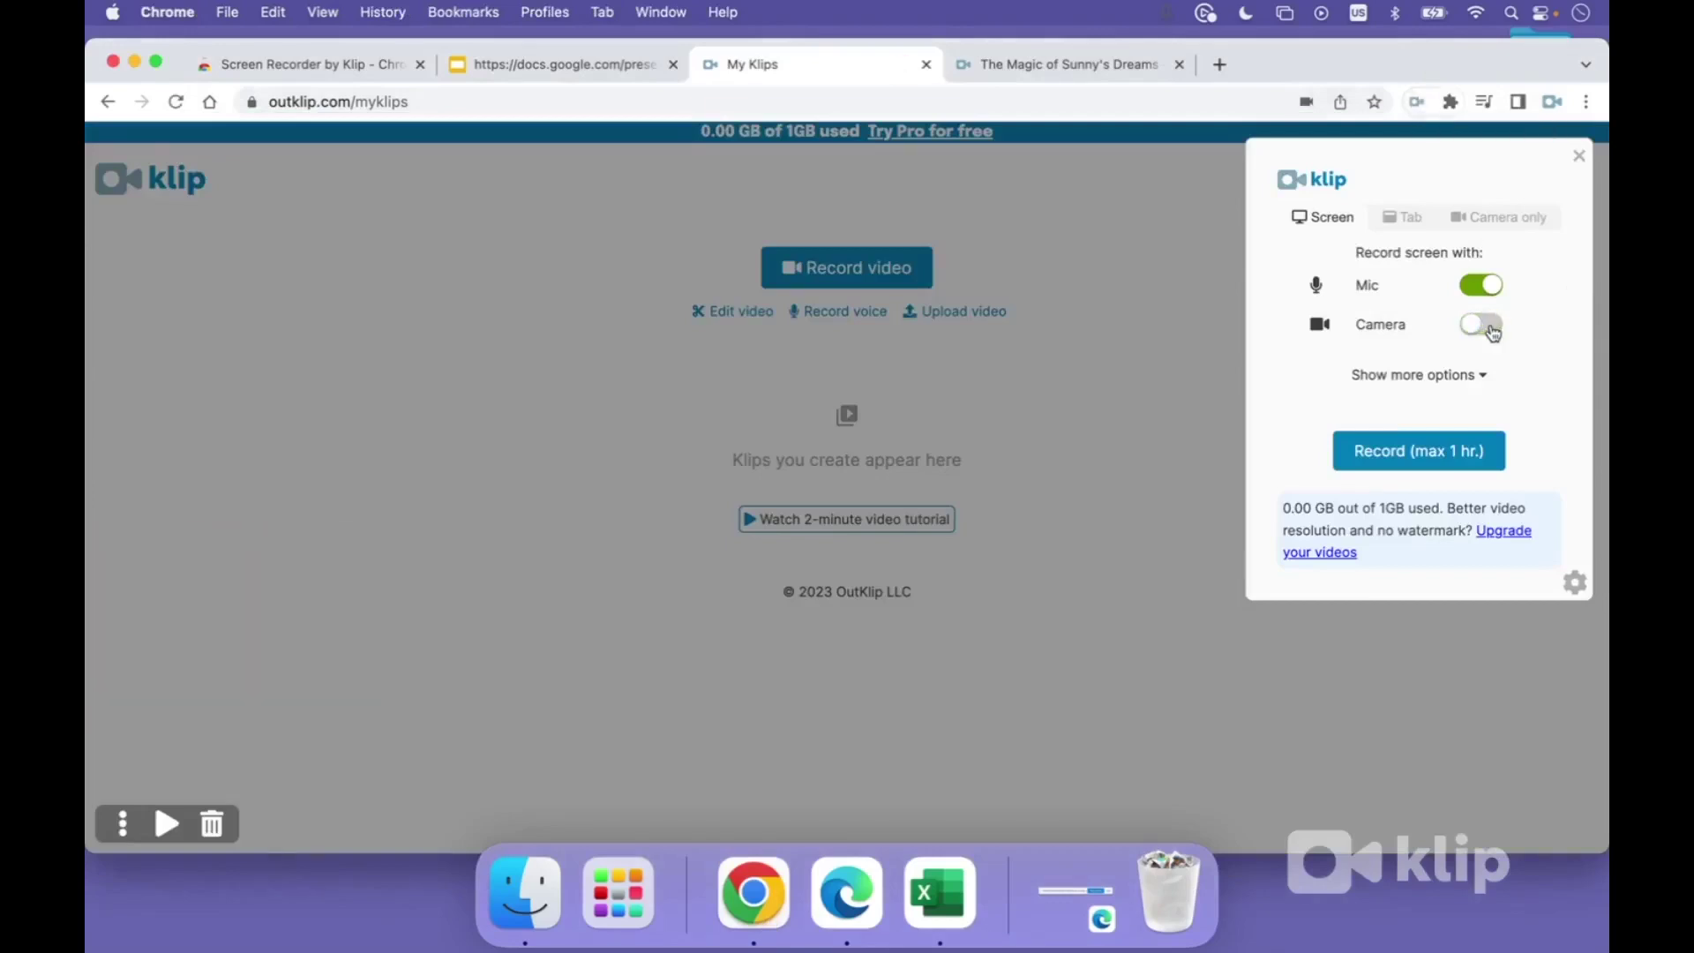
{"action": "left_click", "coordinate": [1425, 457]}
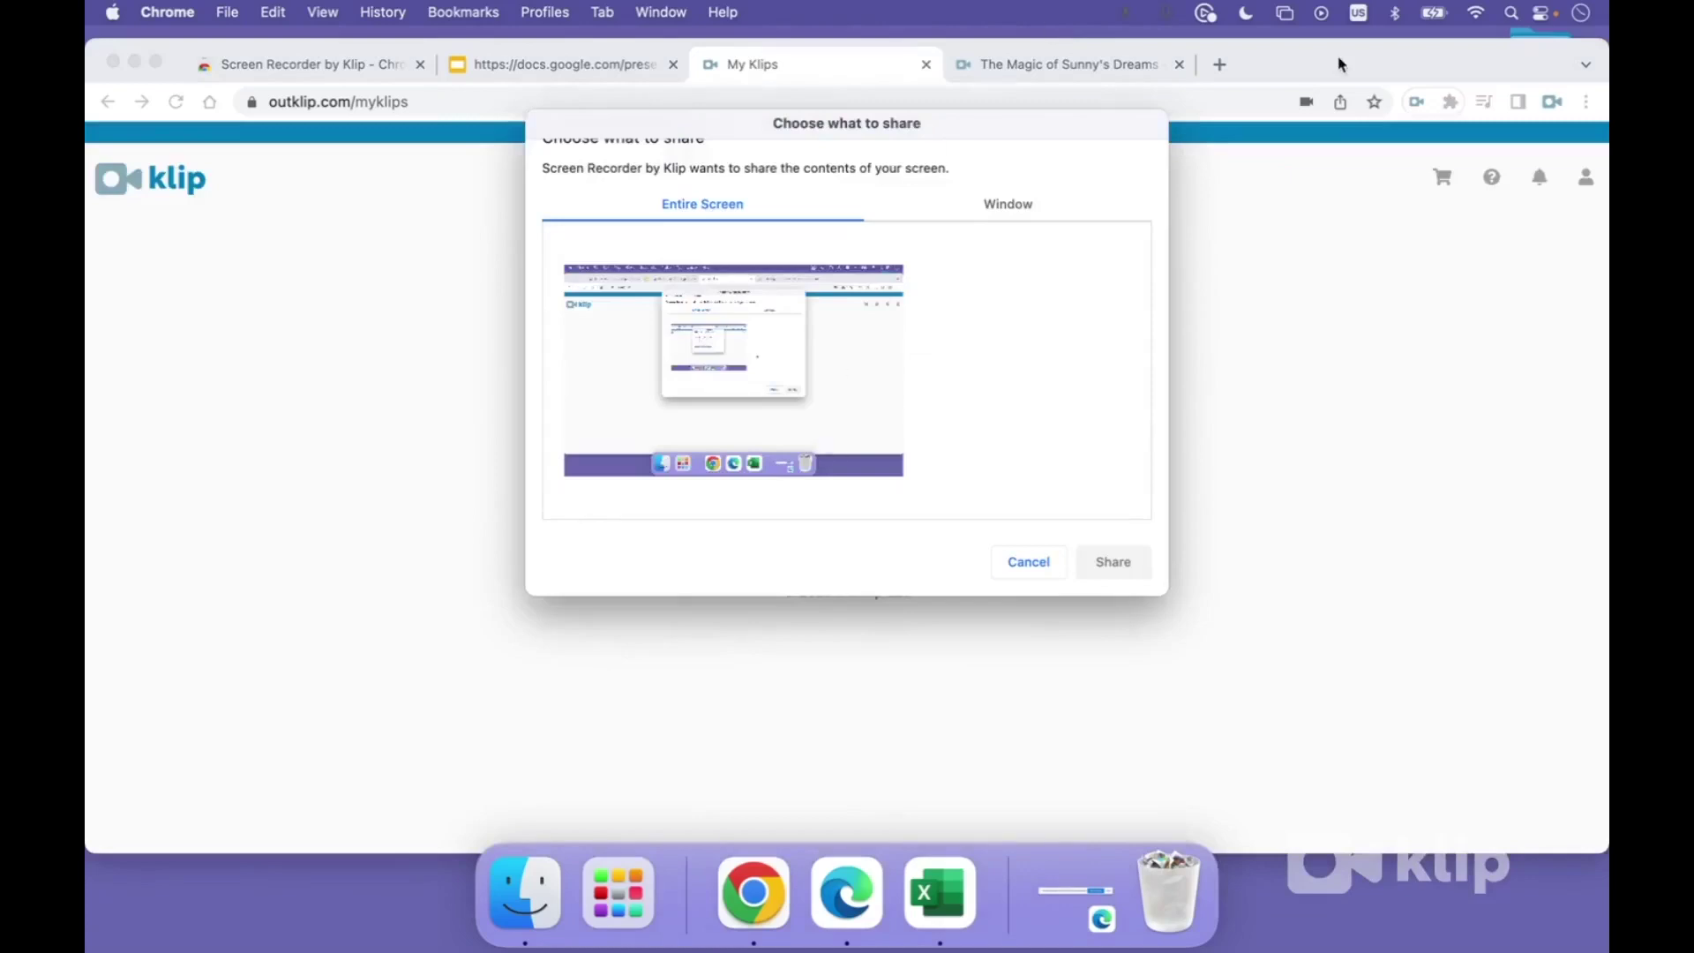
Step: Dismiss the share picker and move the Annual Financial Report1 Excel window slightly higher
{"action": "left_click_drag", "start_coordinate": [1338, 62], "coordinate": [1339, 50]}
{"action": "left_click", "coordinate": [939, 893]}
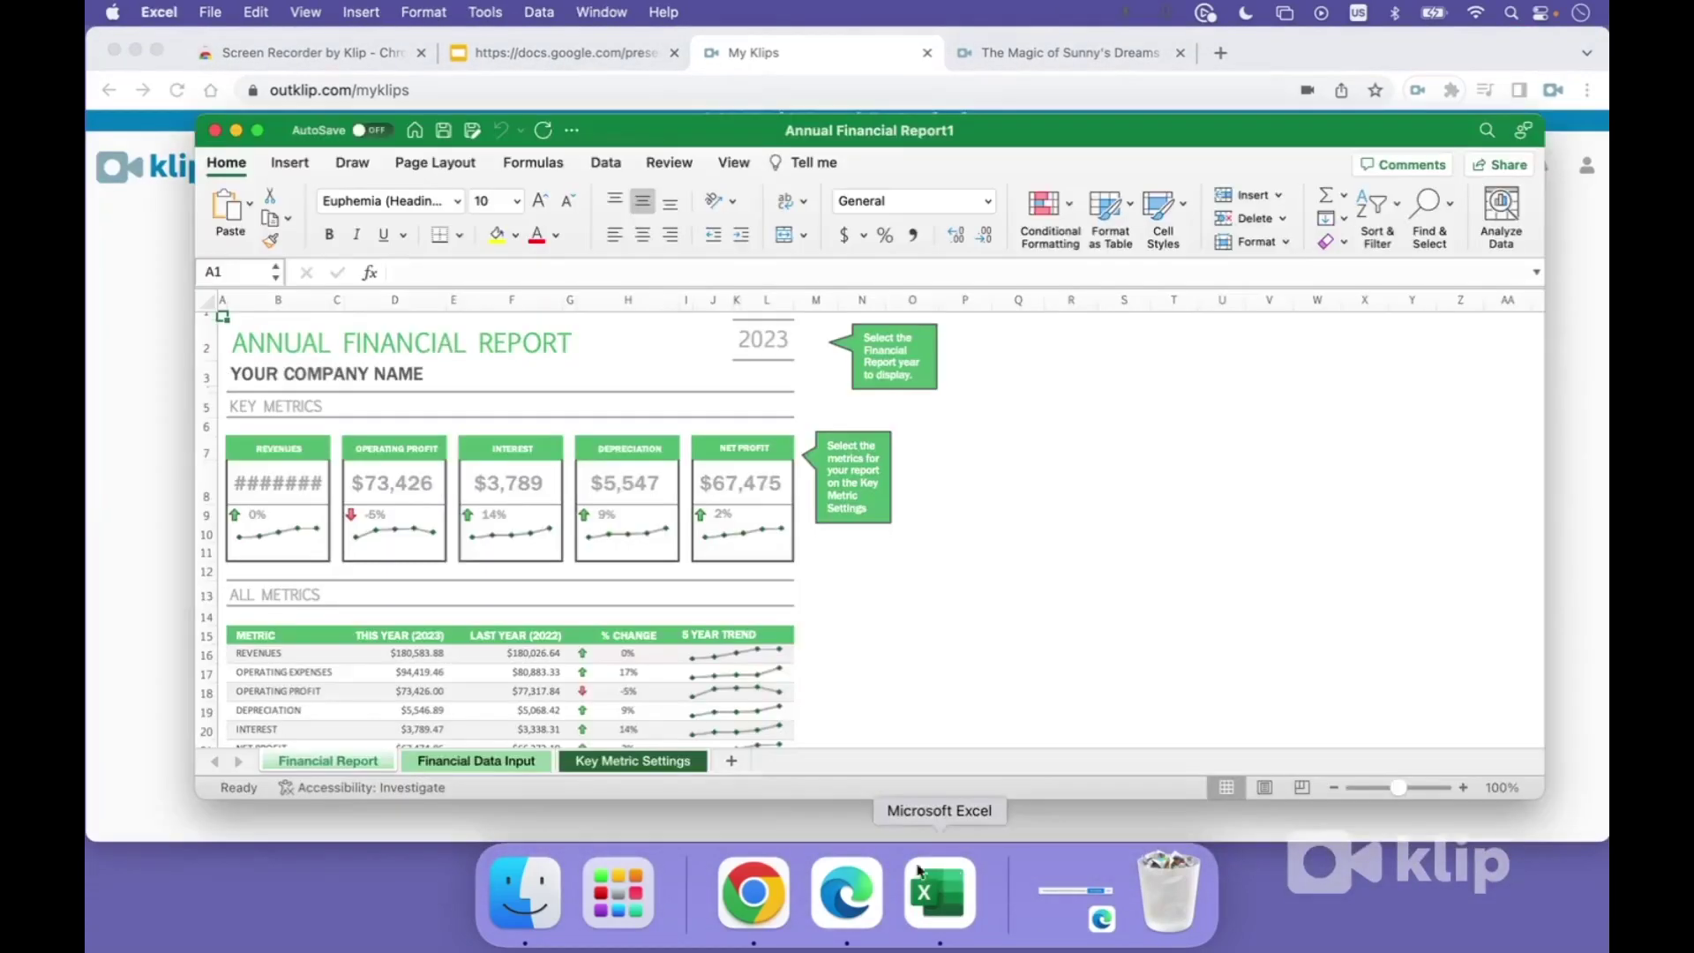
{"action": "left_click_drag", "start_coordinate": [1012, 145], "coordinate": [1012, 132]}
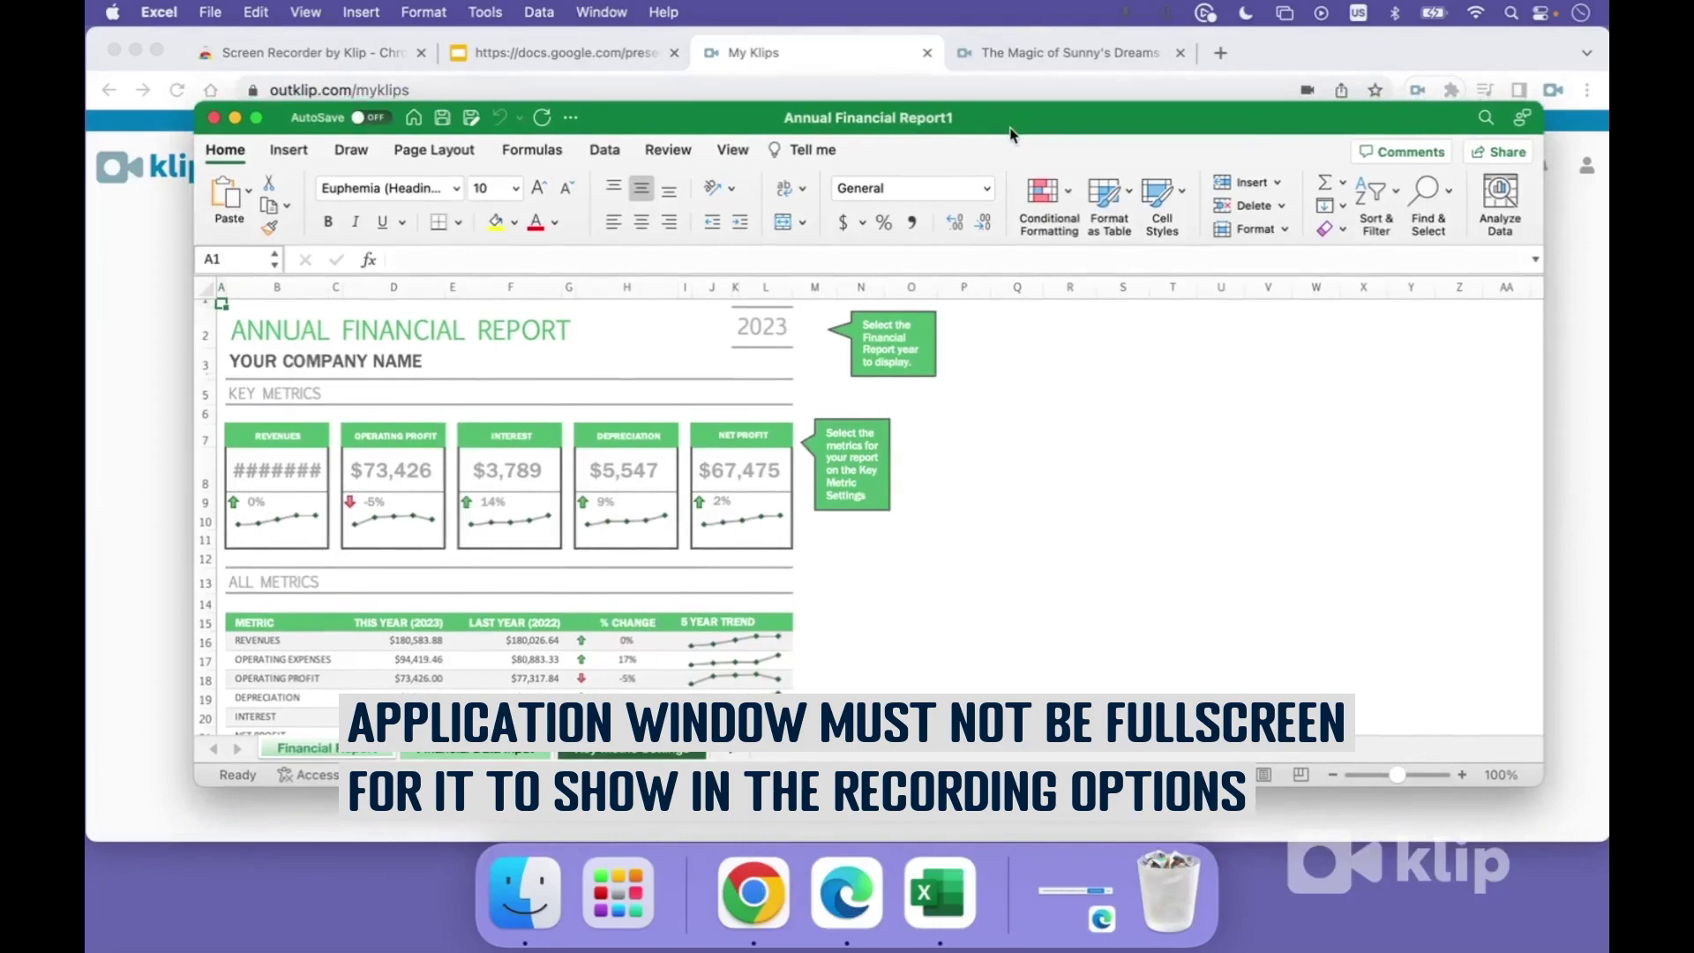
{"action": "left_click", "coordinate": [762, 937]}
Step: Reopen the share chooser and select the Annual Financial Report window in the Window list
{"action": "right_click", "coordinate": [743, 893]}
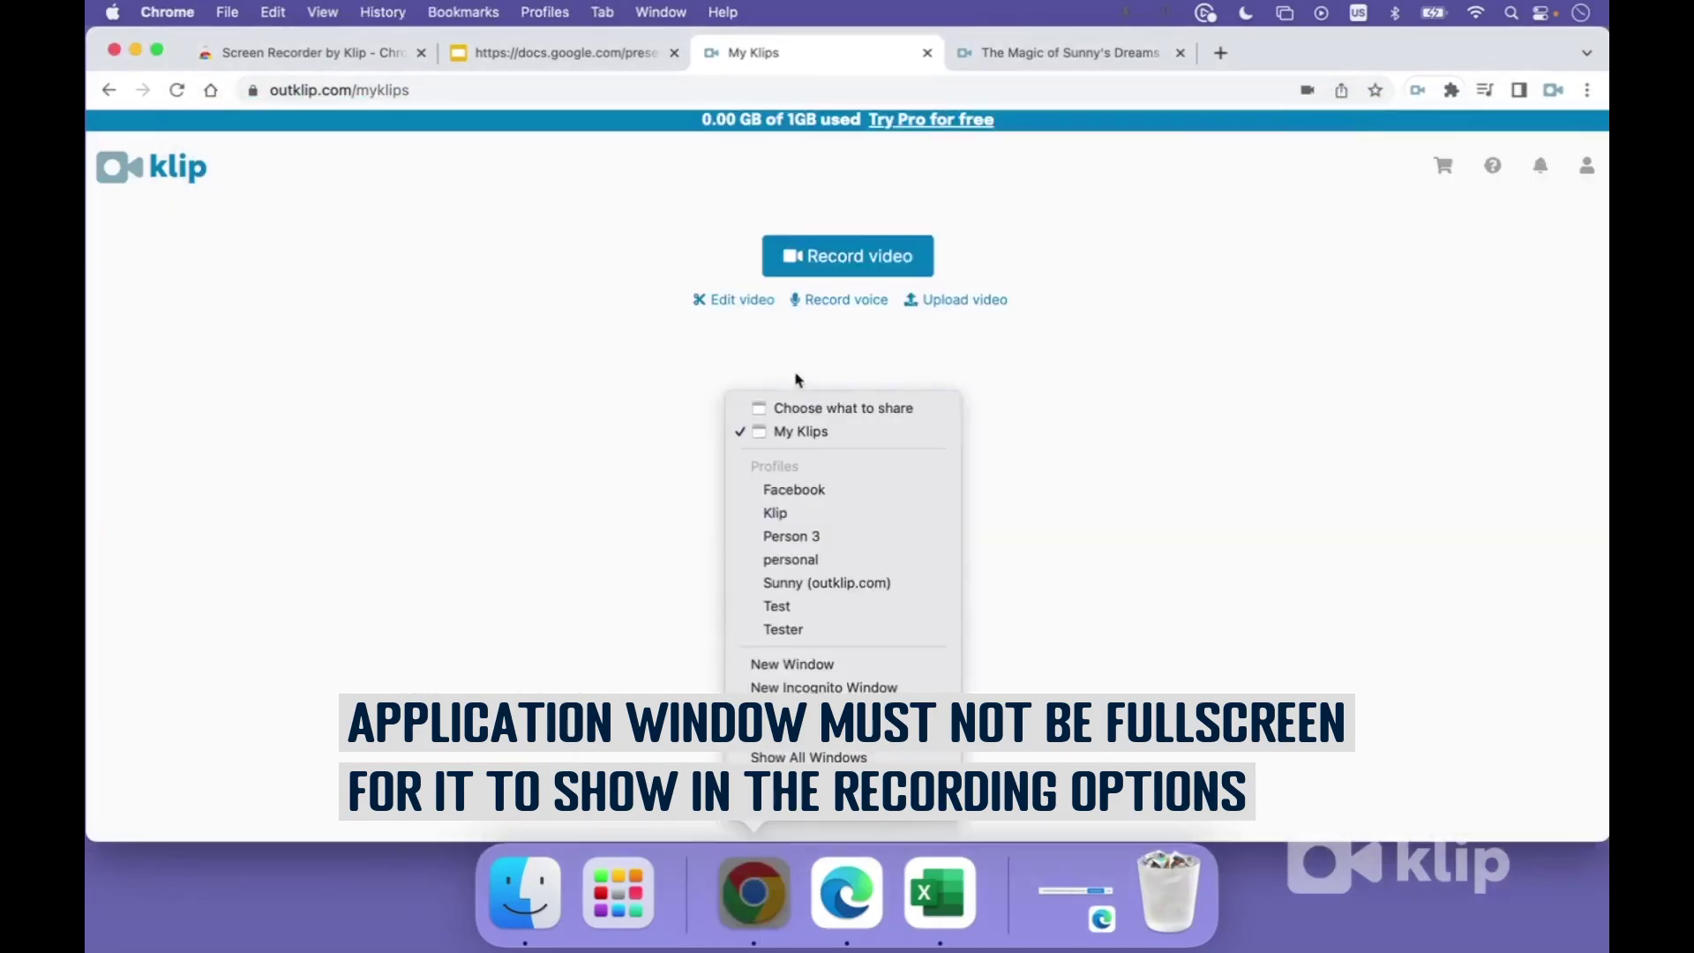
{"action": "left_click", "coordinate": [816, 413]}
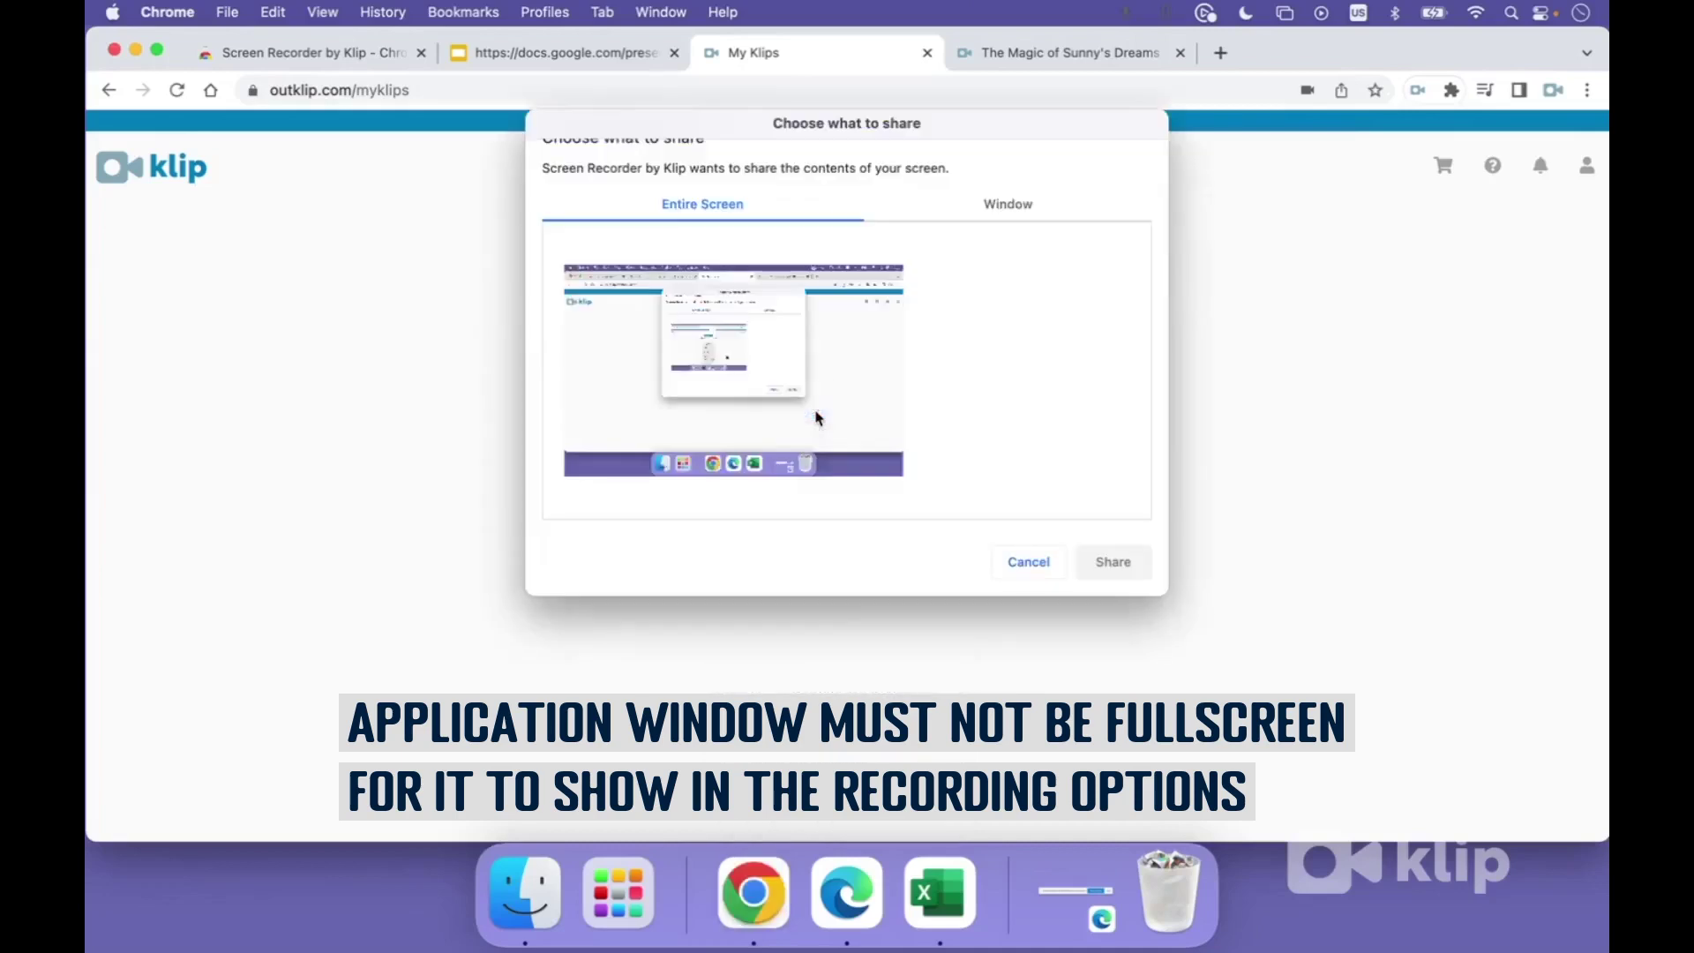
{"action": "left_click", "coordinate": [989, 206]}
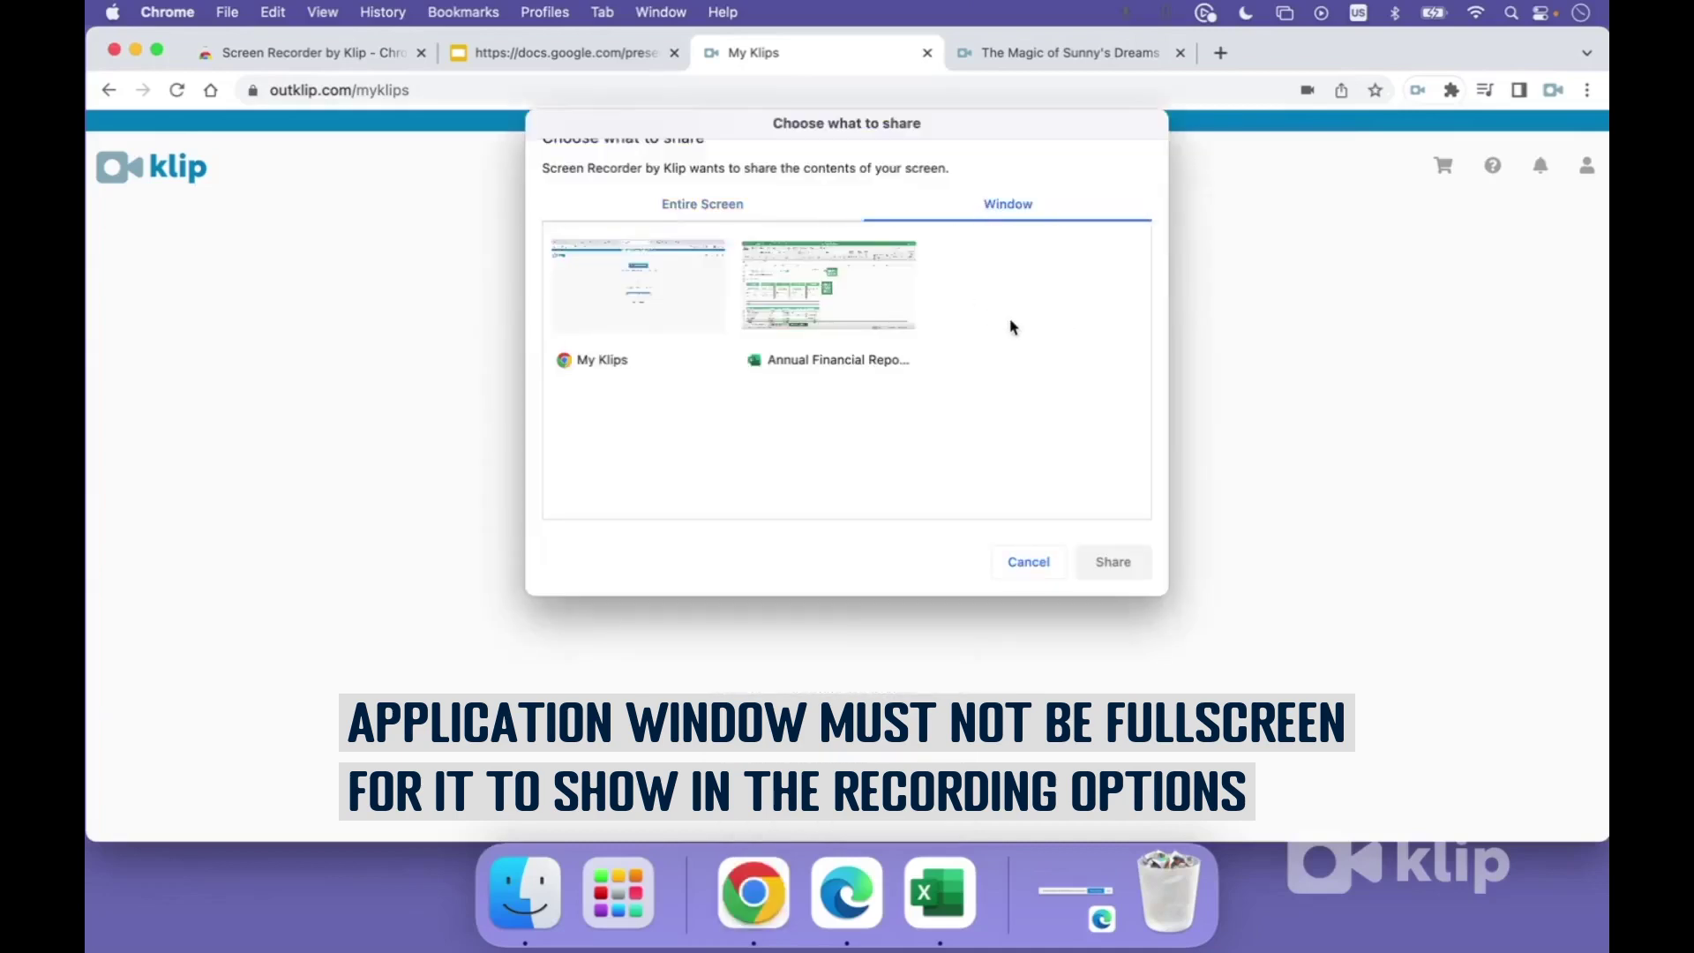
{"action": "left_click", "coordinate": [711, 217]}
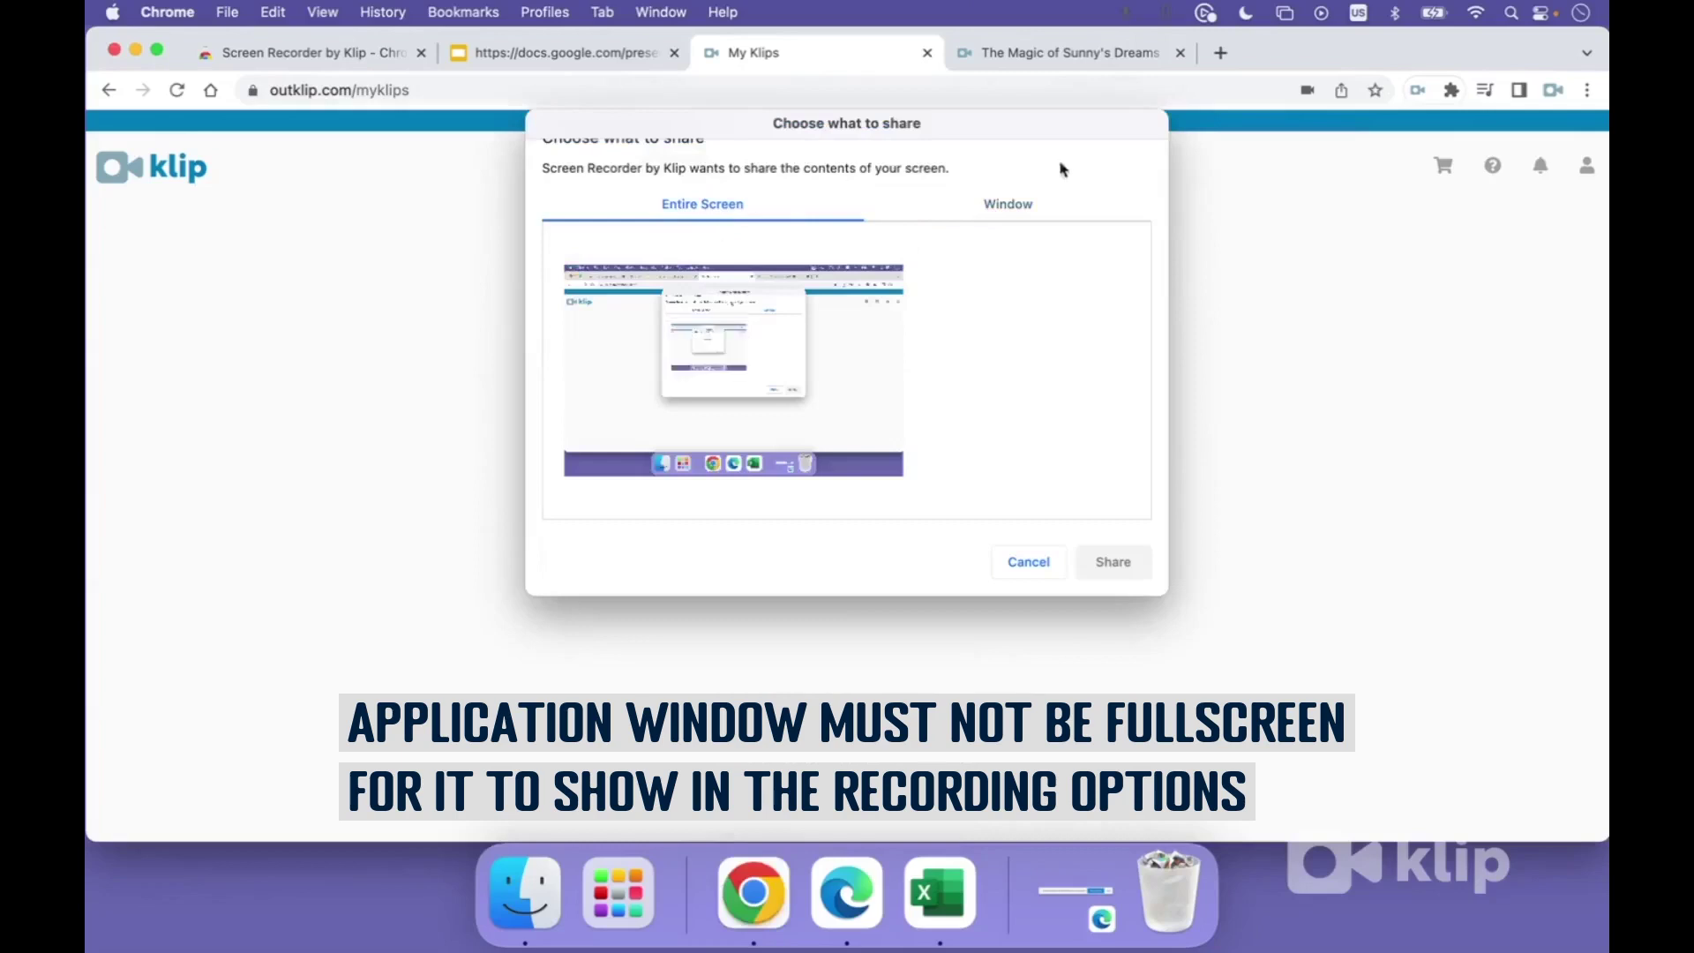
{"action": "left_click", "coordinate": [1046, 209]}
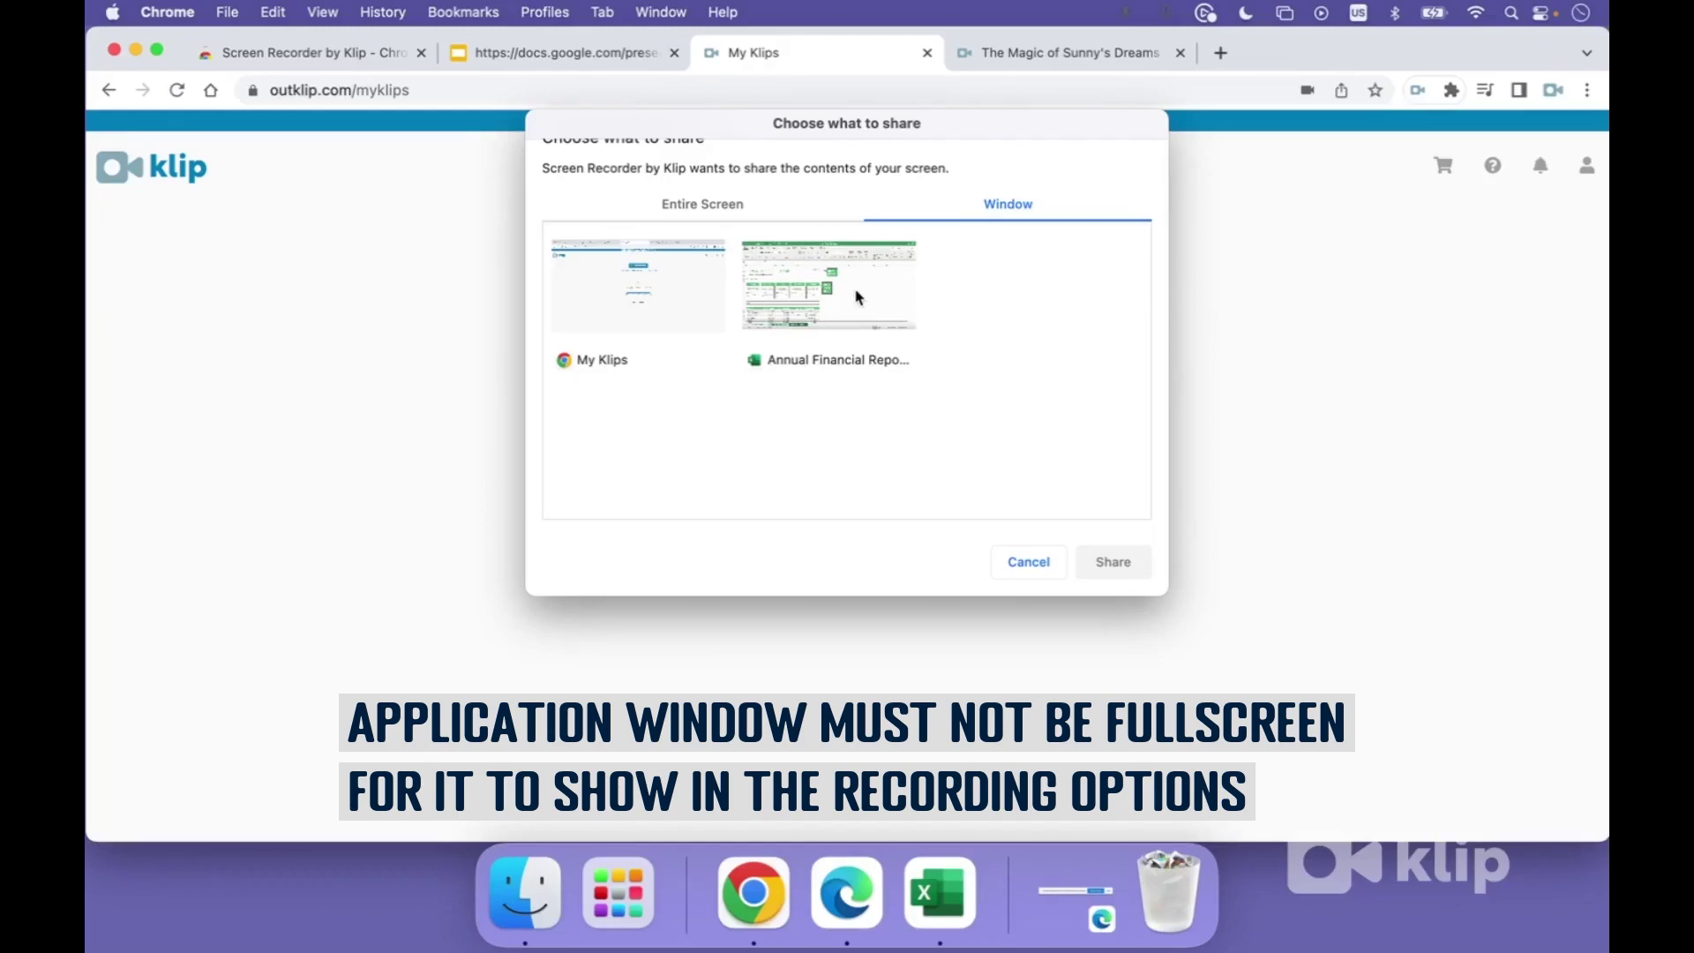
{"action": "left_click", "coordinate": [860, 297]}
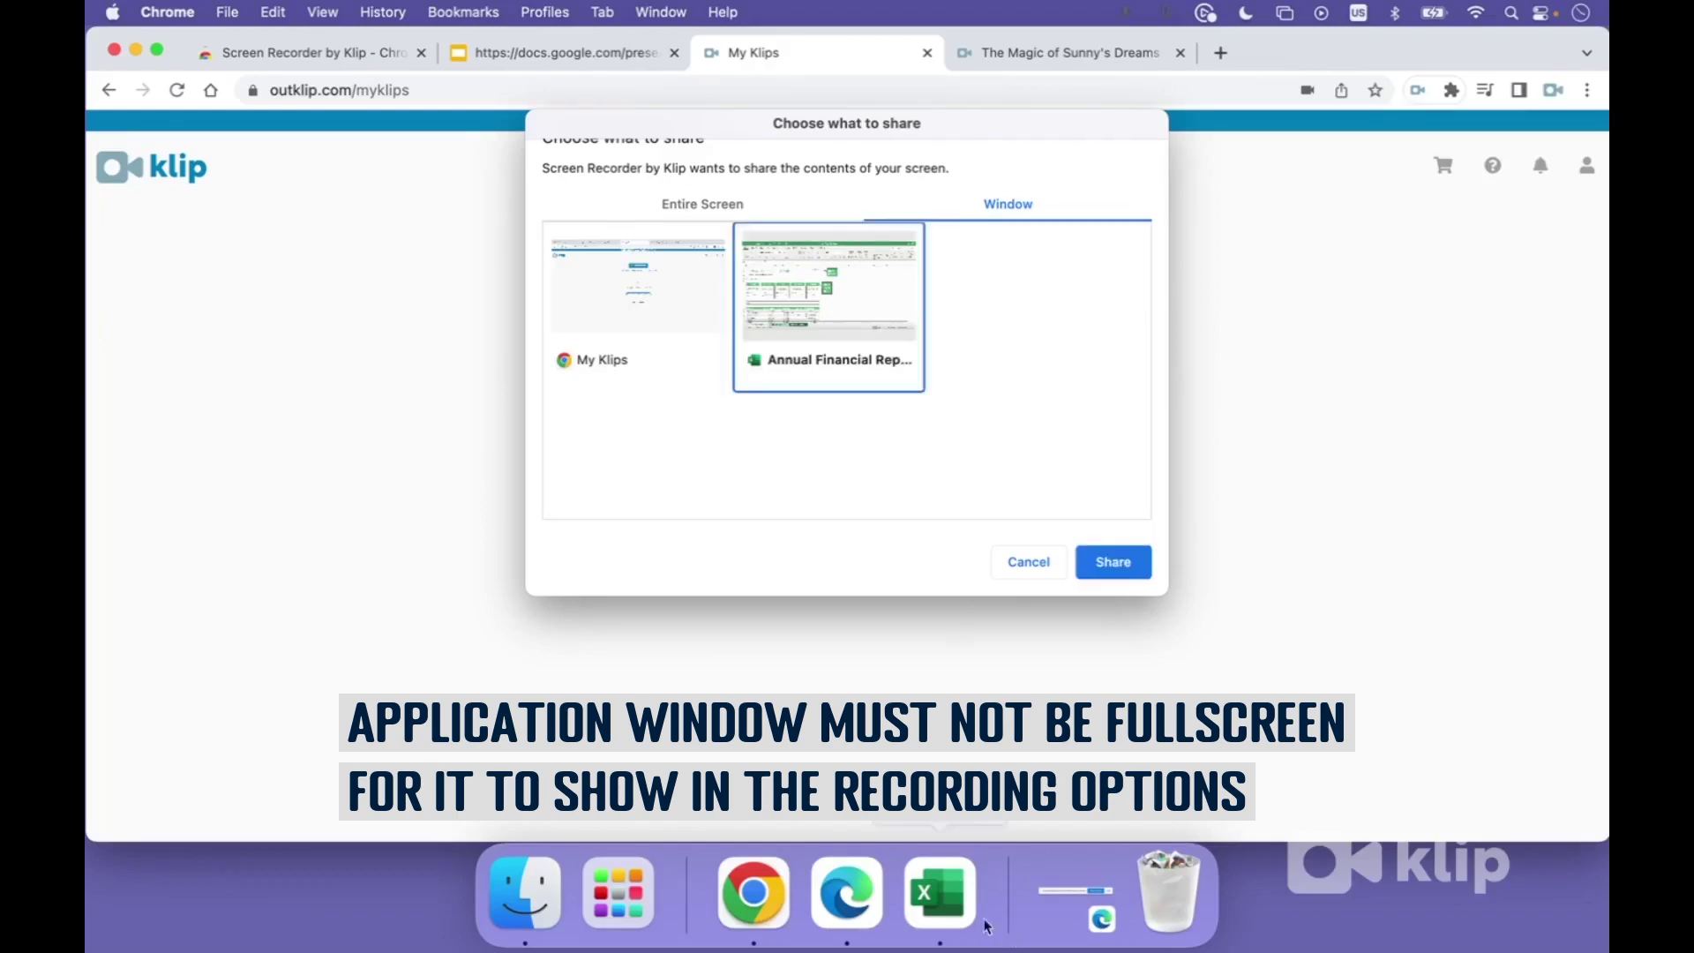
Step: Reopen the chooser, pick the Annual Financial Report window and share it to start the countdown
{"action": "left_click", "coordinate": [958, 911]}
{"action": "left_click", "coordinate": [753, 893]}
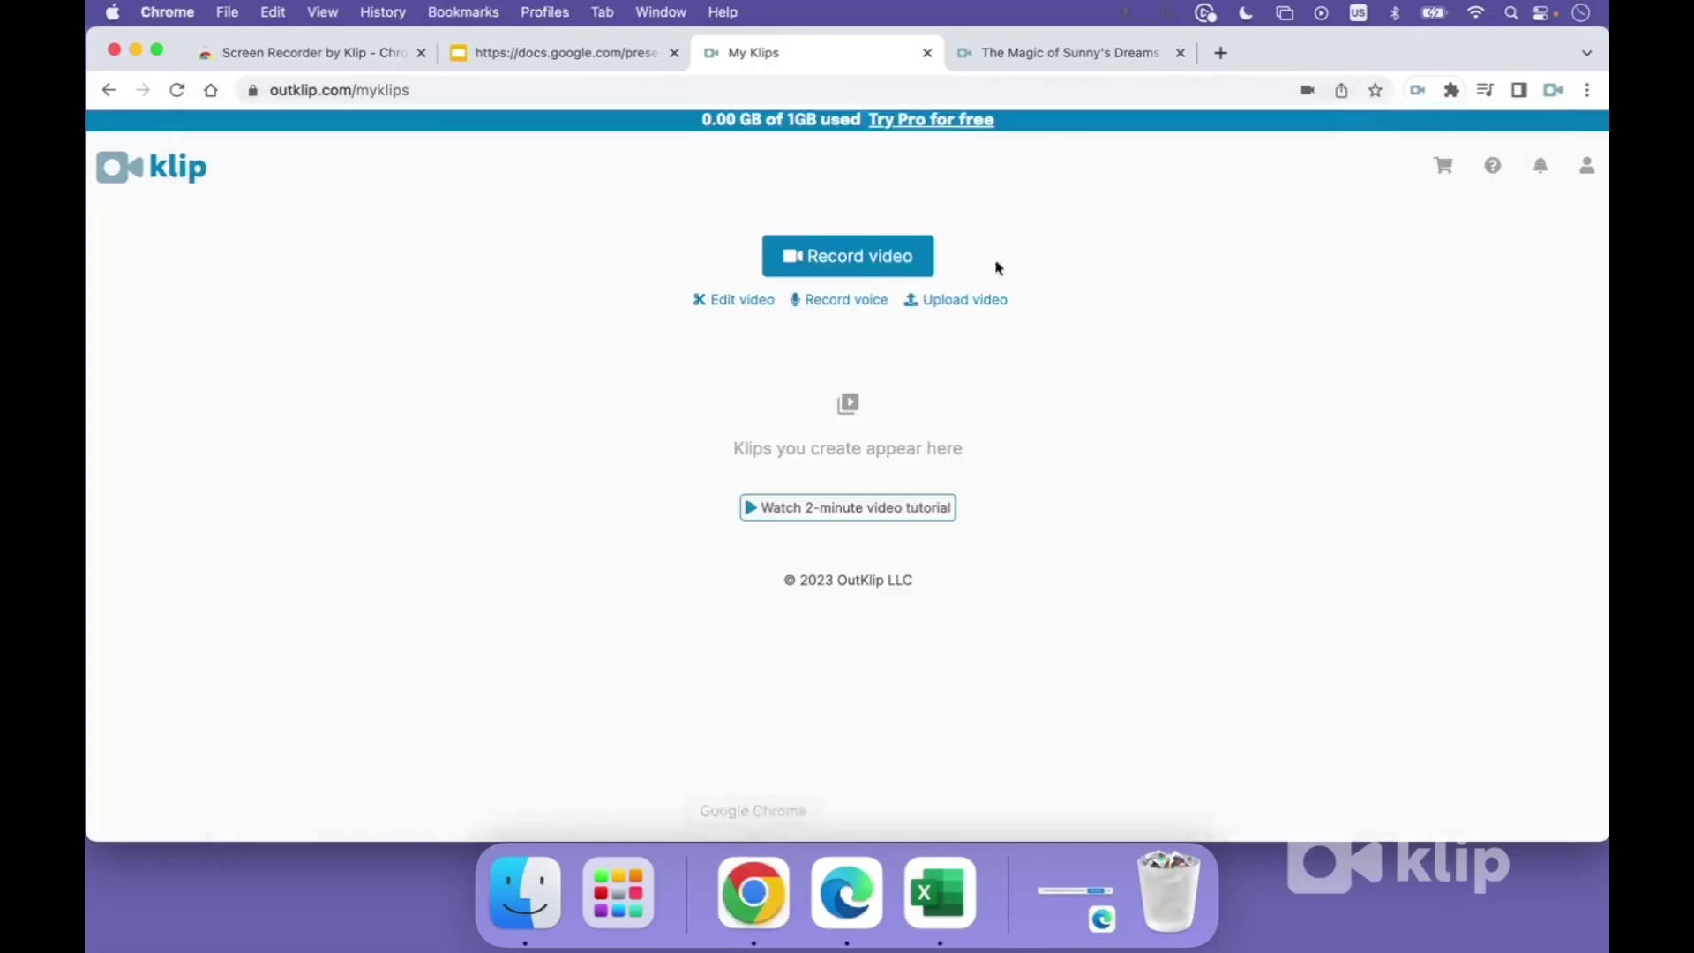
{"action": "right_click", "coordinate": [781, 893]}
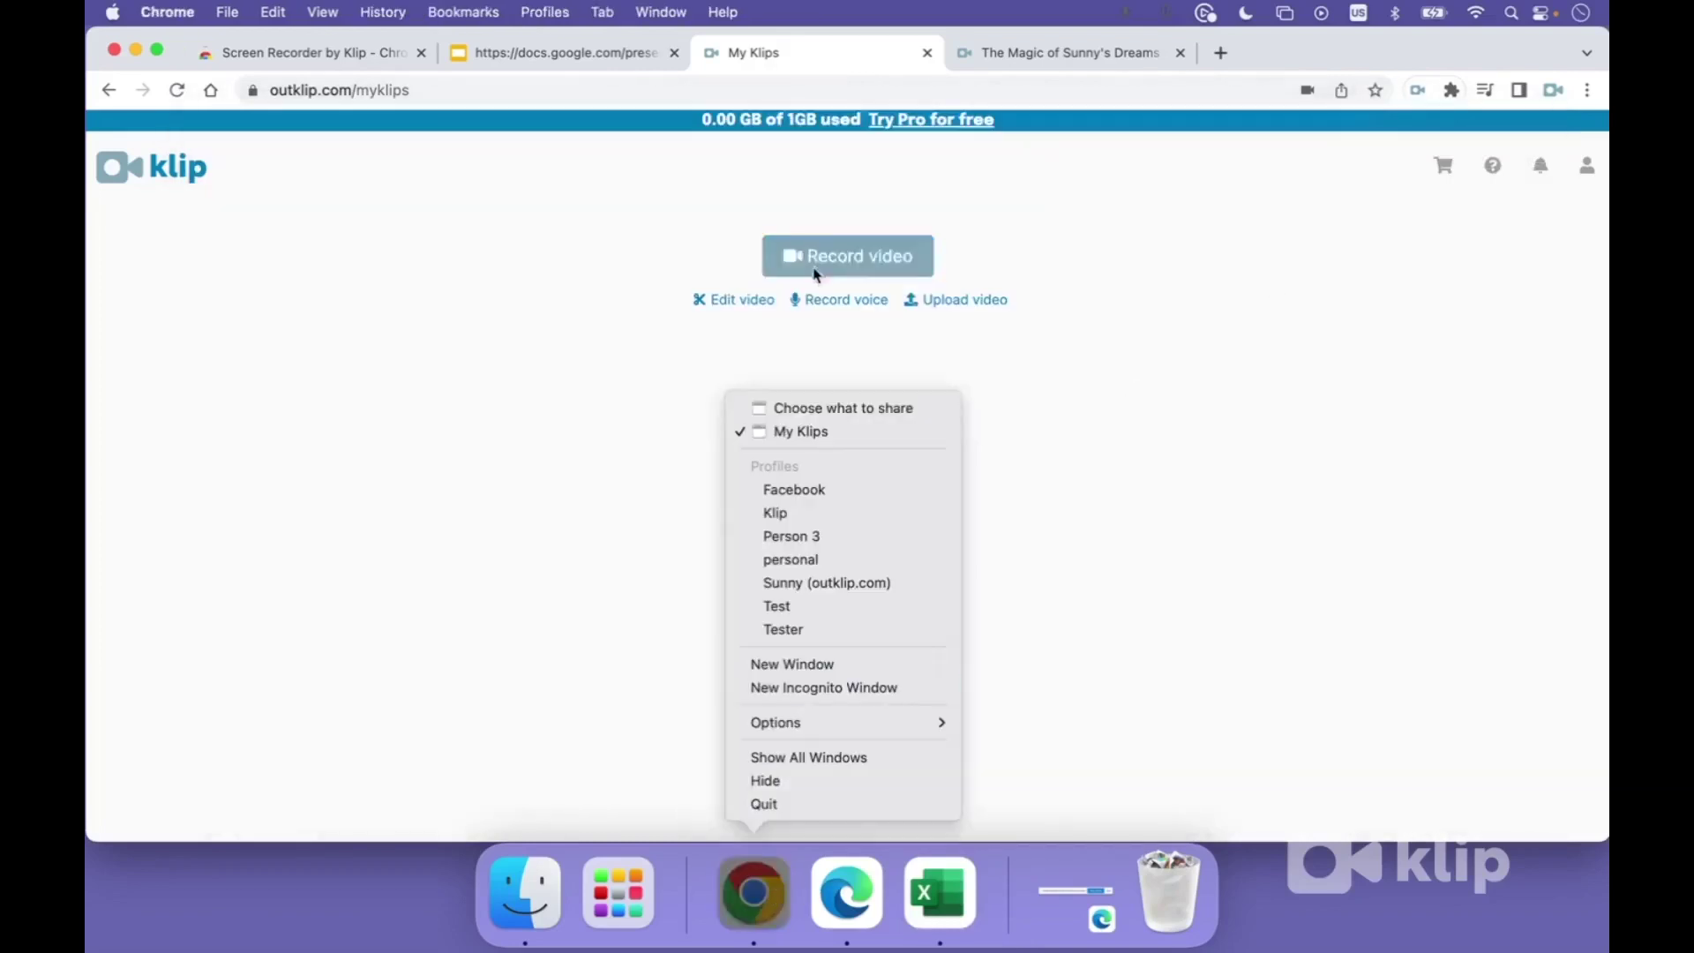
{"action": "left_click", "coordinate": [837, 405]}
{"action": "left_click", "coordinate": [891, 384]}
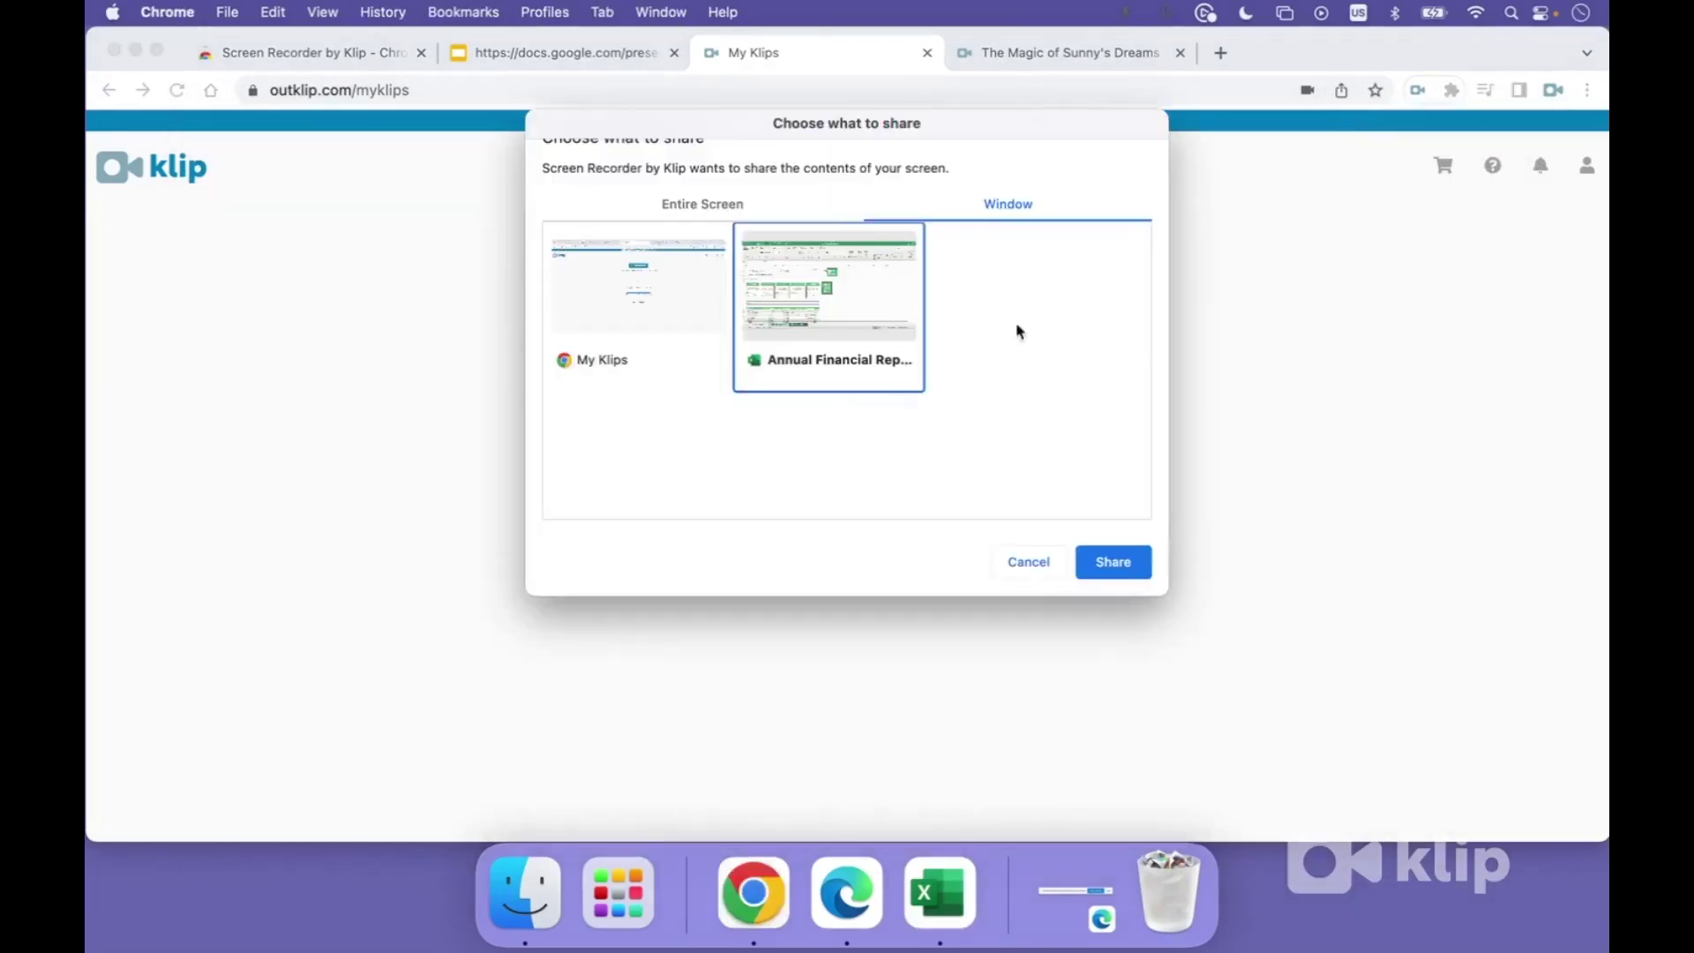
{"action": "left_click", "coordinate": [1118, 569]}
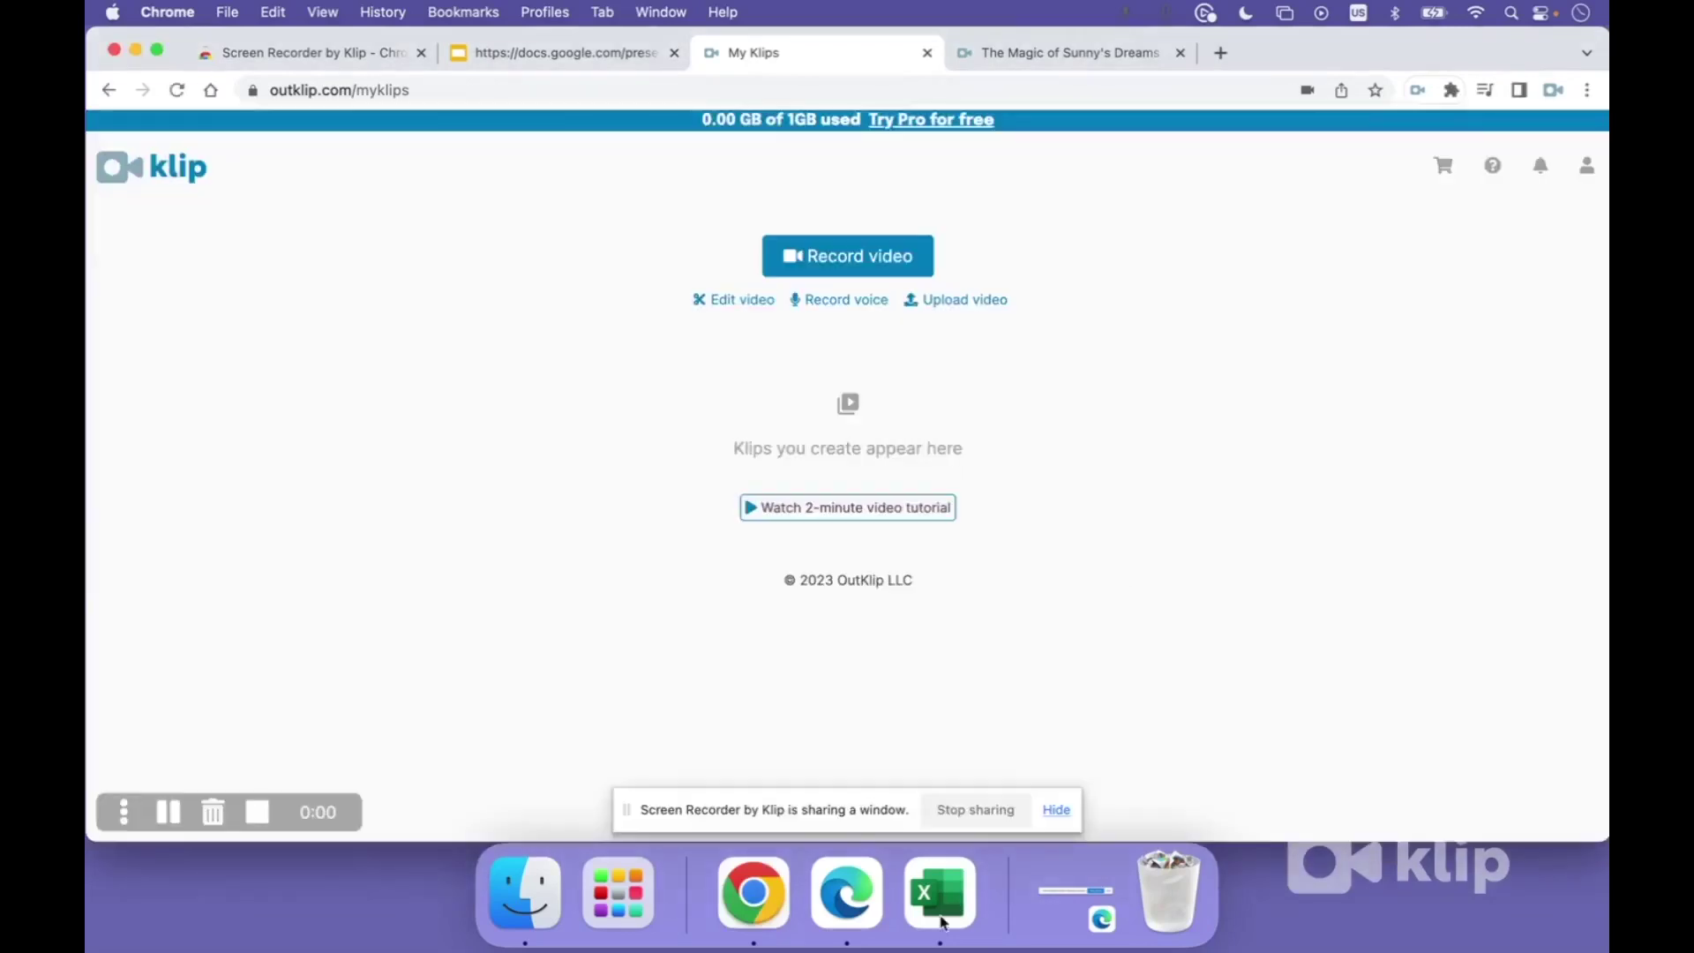
Step: Scroll the report and visit Financial Data Input, Key Metric Settings and Financial Report sheets, then return to My Klips
{"action": "left_click", "coordinate": [943, 923]}
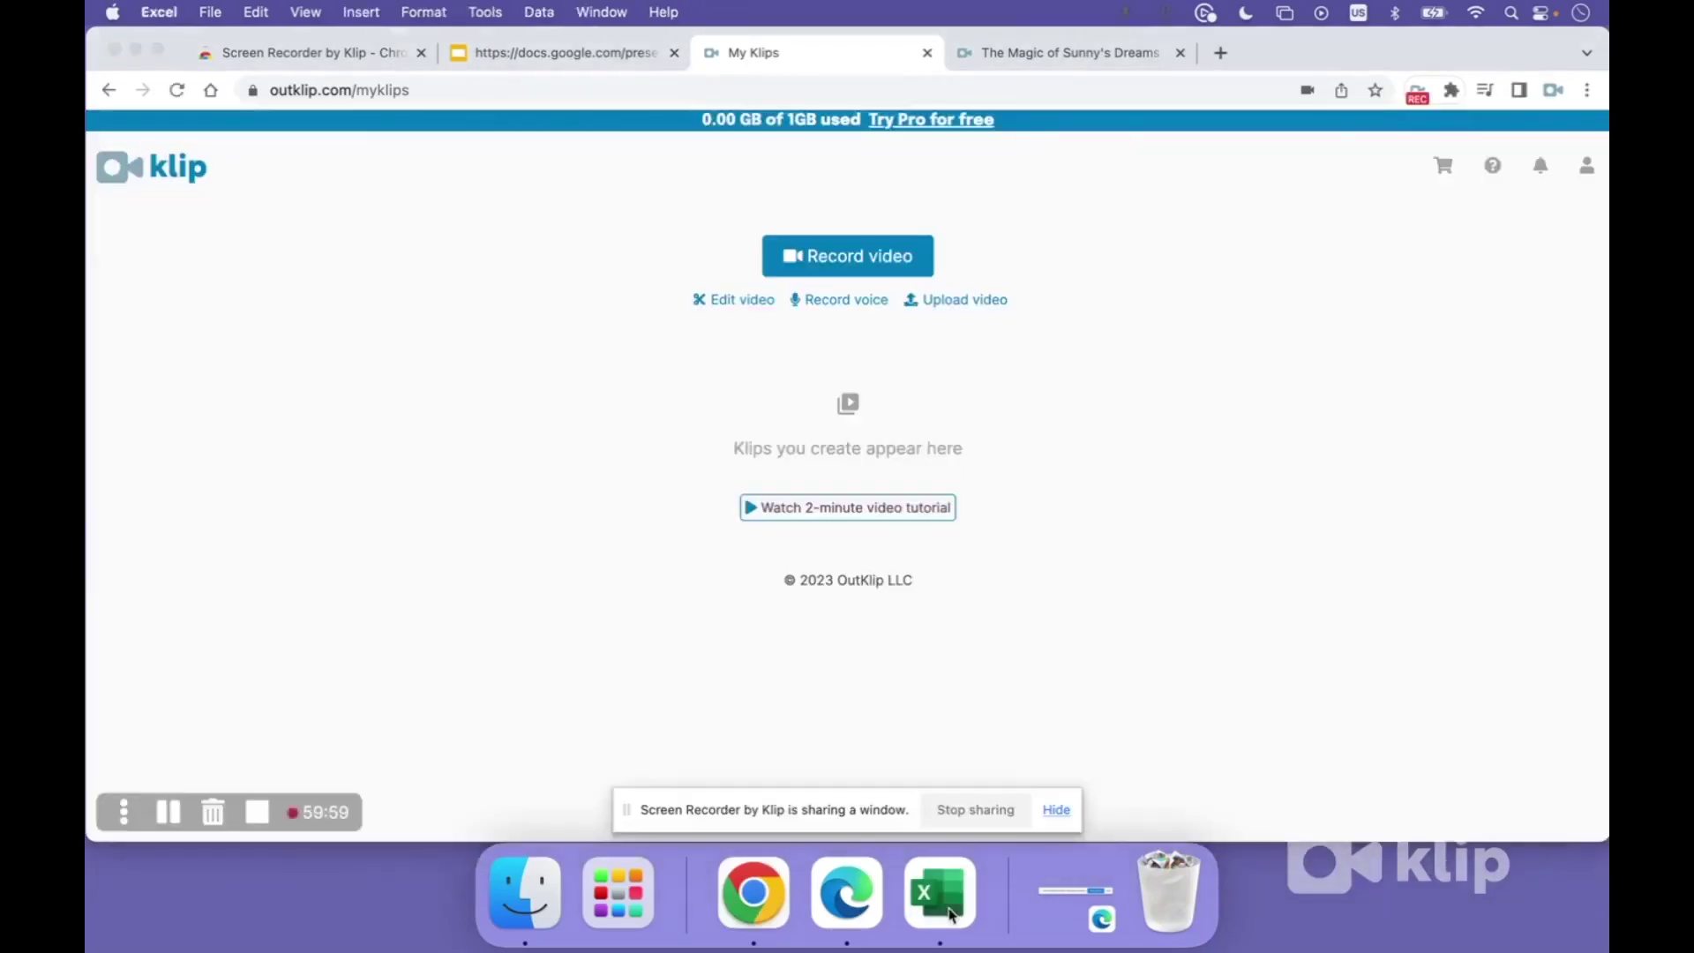
{"action": "scroll", "coordinate": [827, 583], "scroll_direction": "down", "scroll_amount": 5}
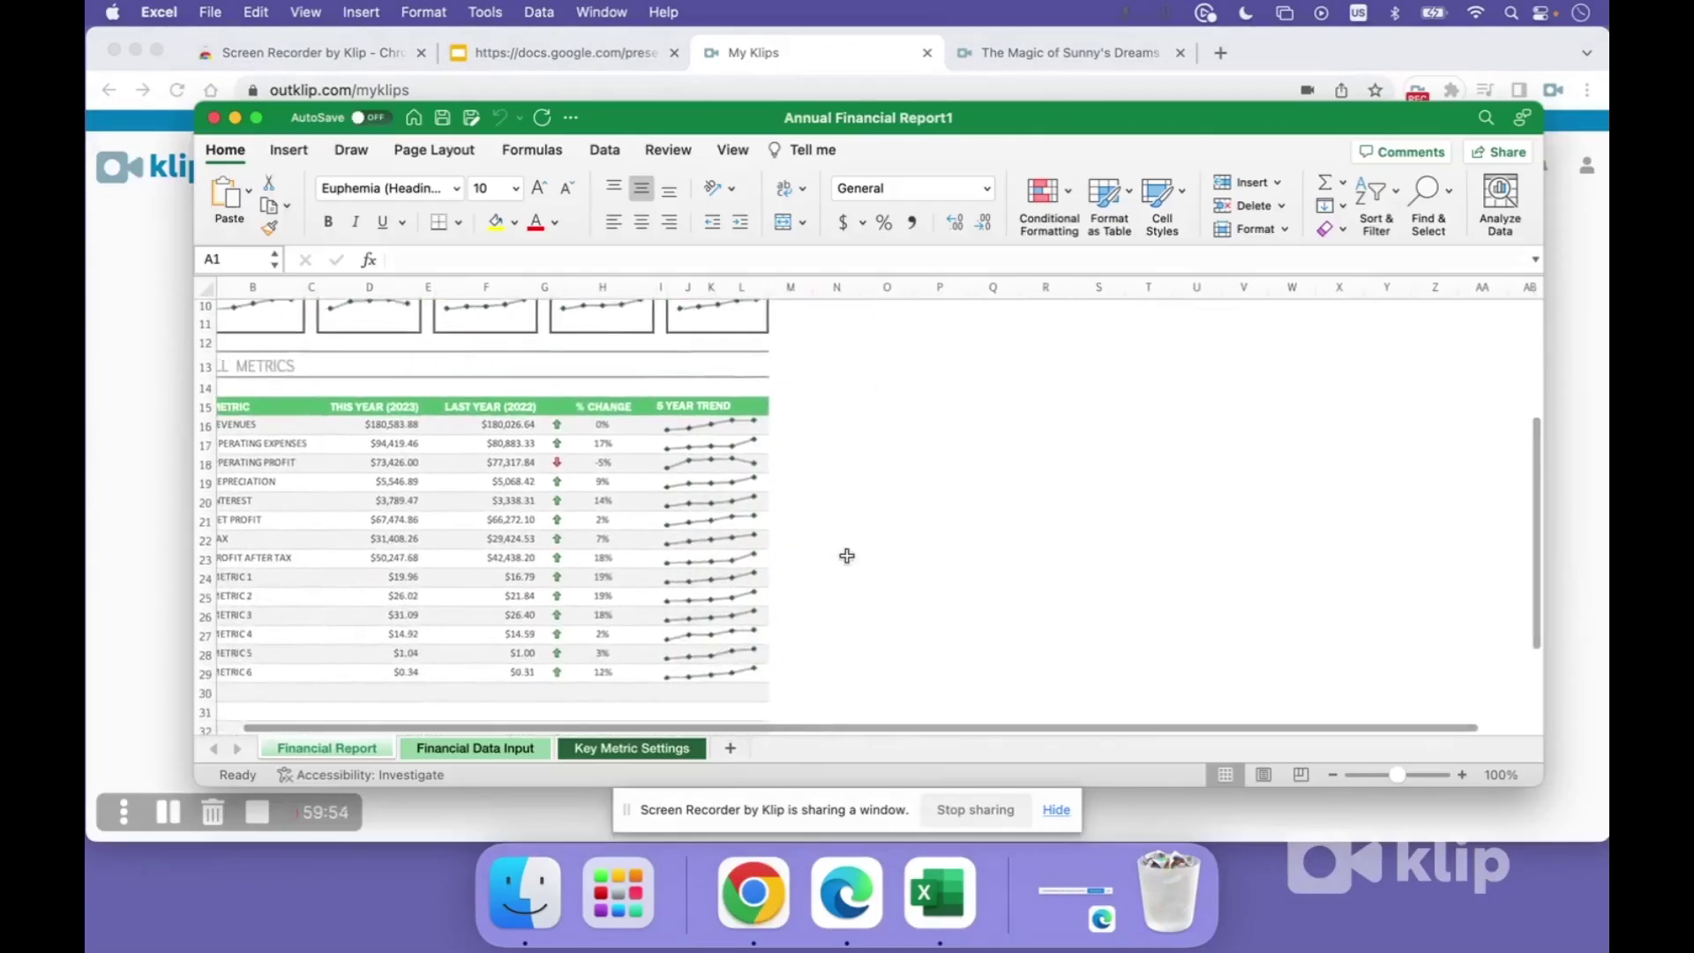
{"action": "scroll", "coordinate": [847, 555], "scroll_direction": "up", "scroll_amount": 3}
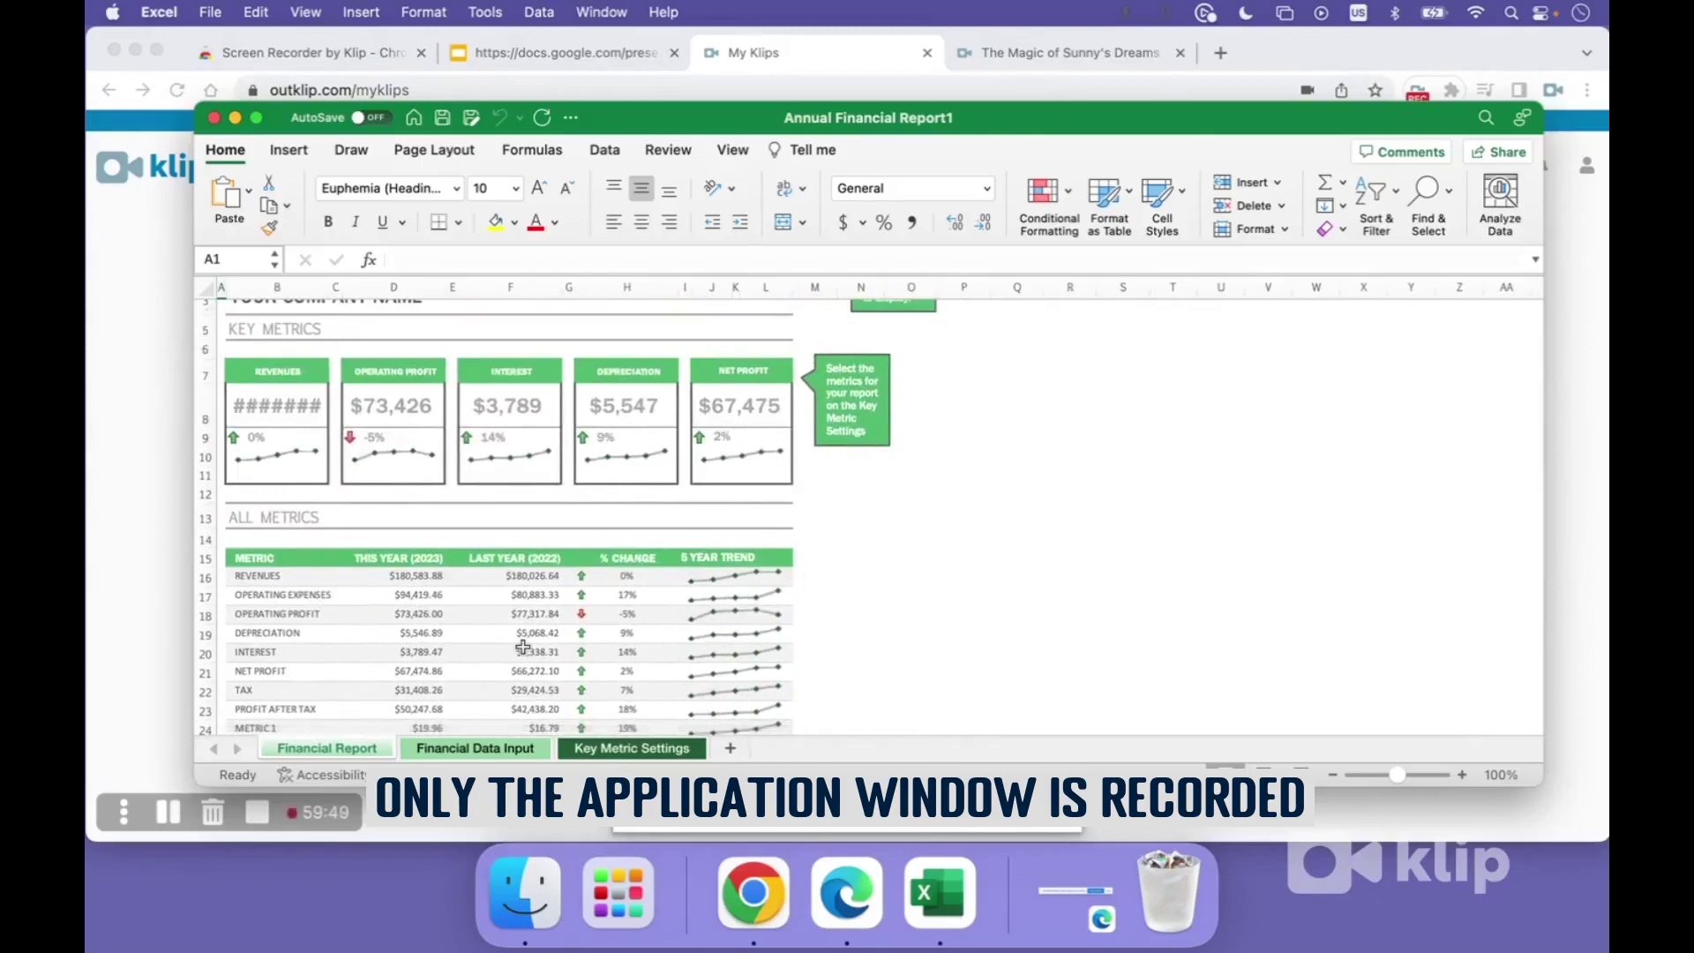
{"action": "left_click", "coordinate": [484, 752]}
{"action": "left_click", "coordinate": [622, 752]}
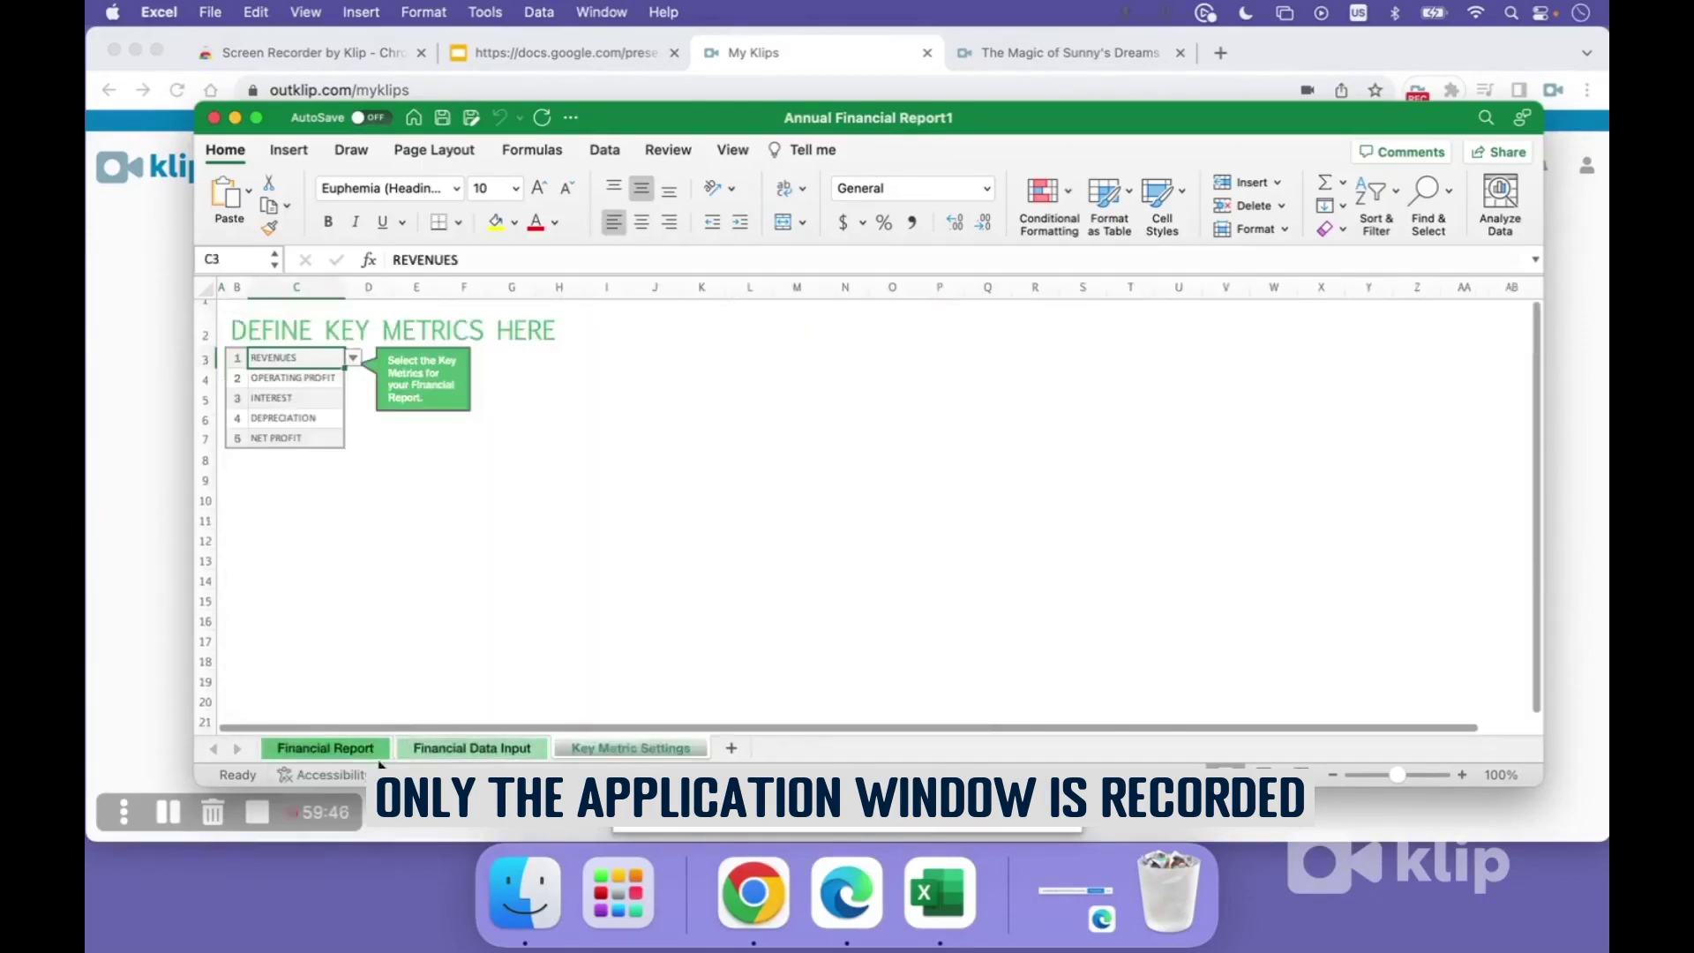
{"action": "left_click", "coordinate": [366, 755]}
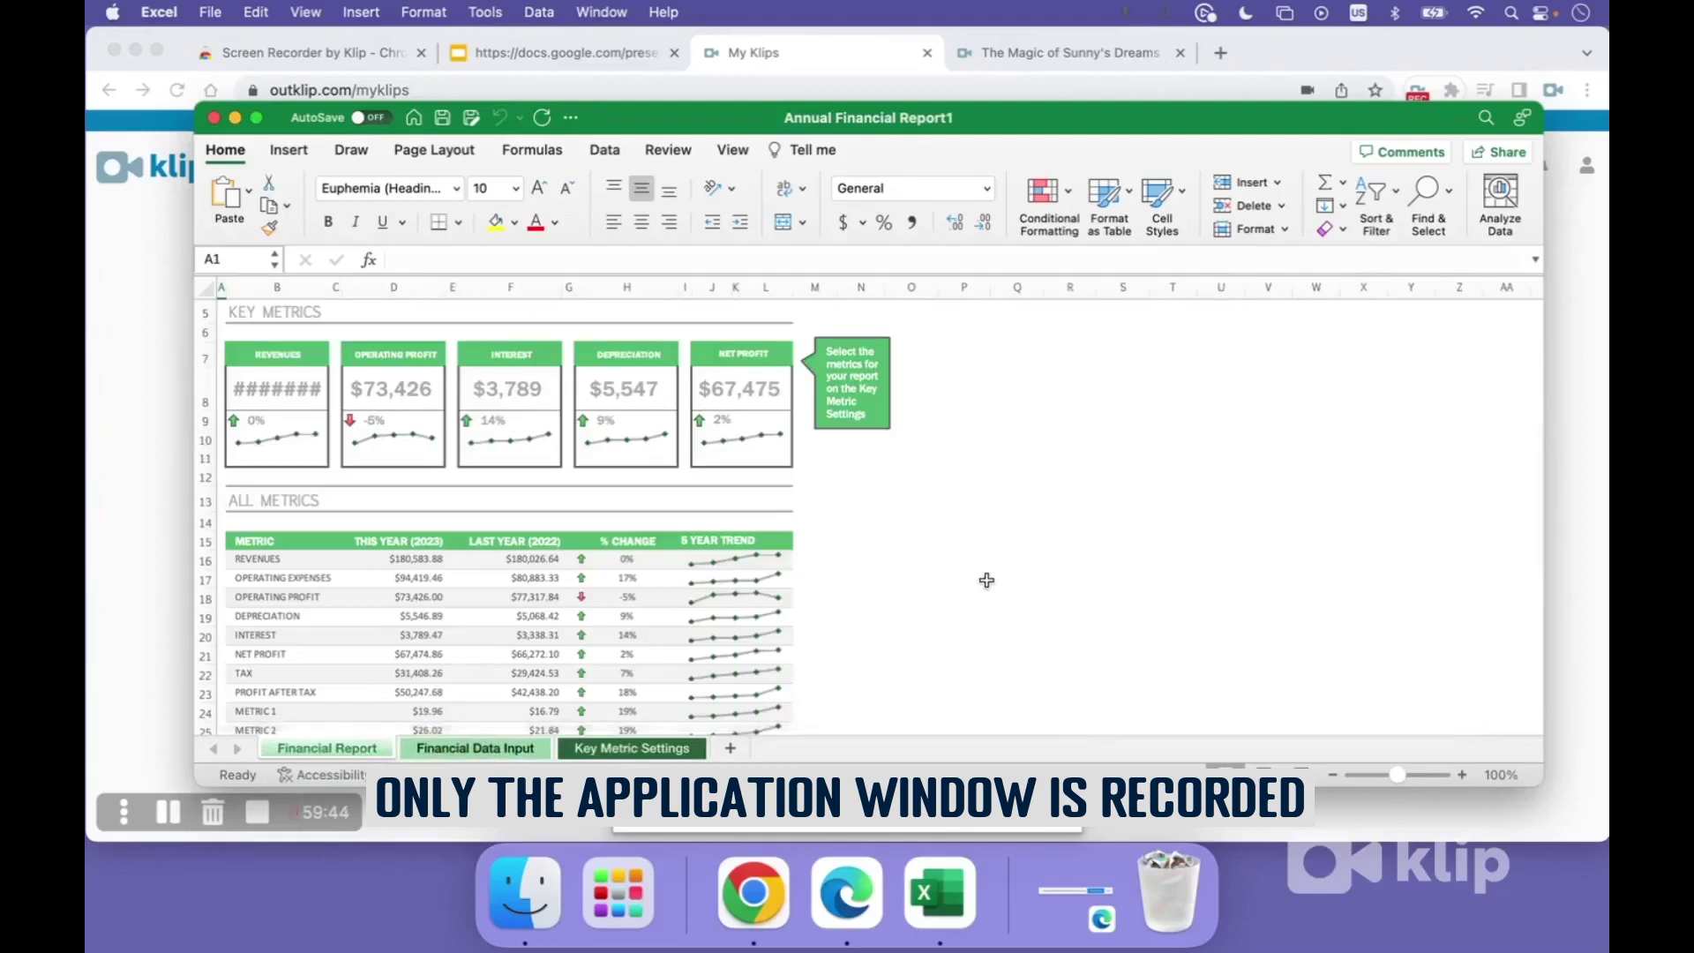
{"action": "left_click", "coordinate": [1561, 454]}
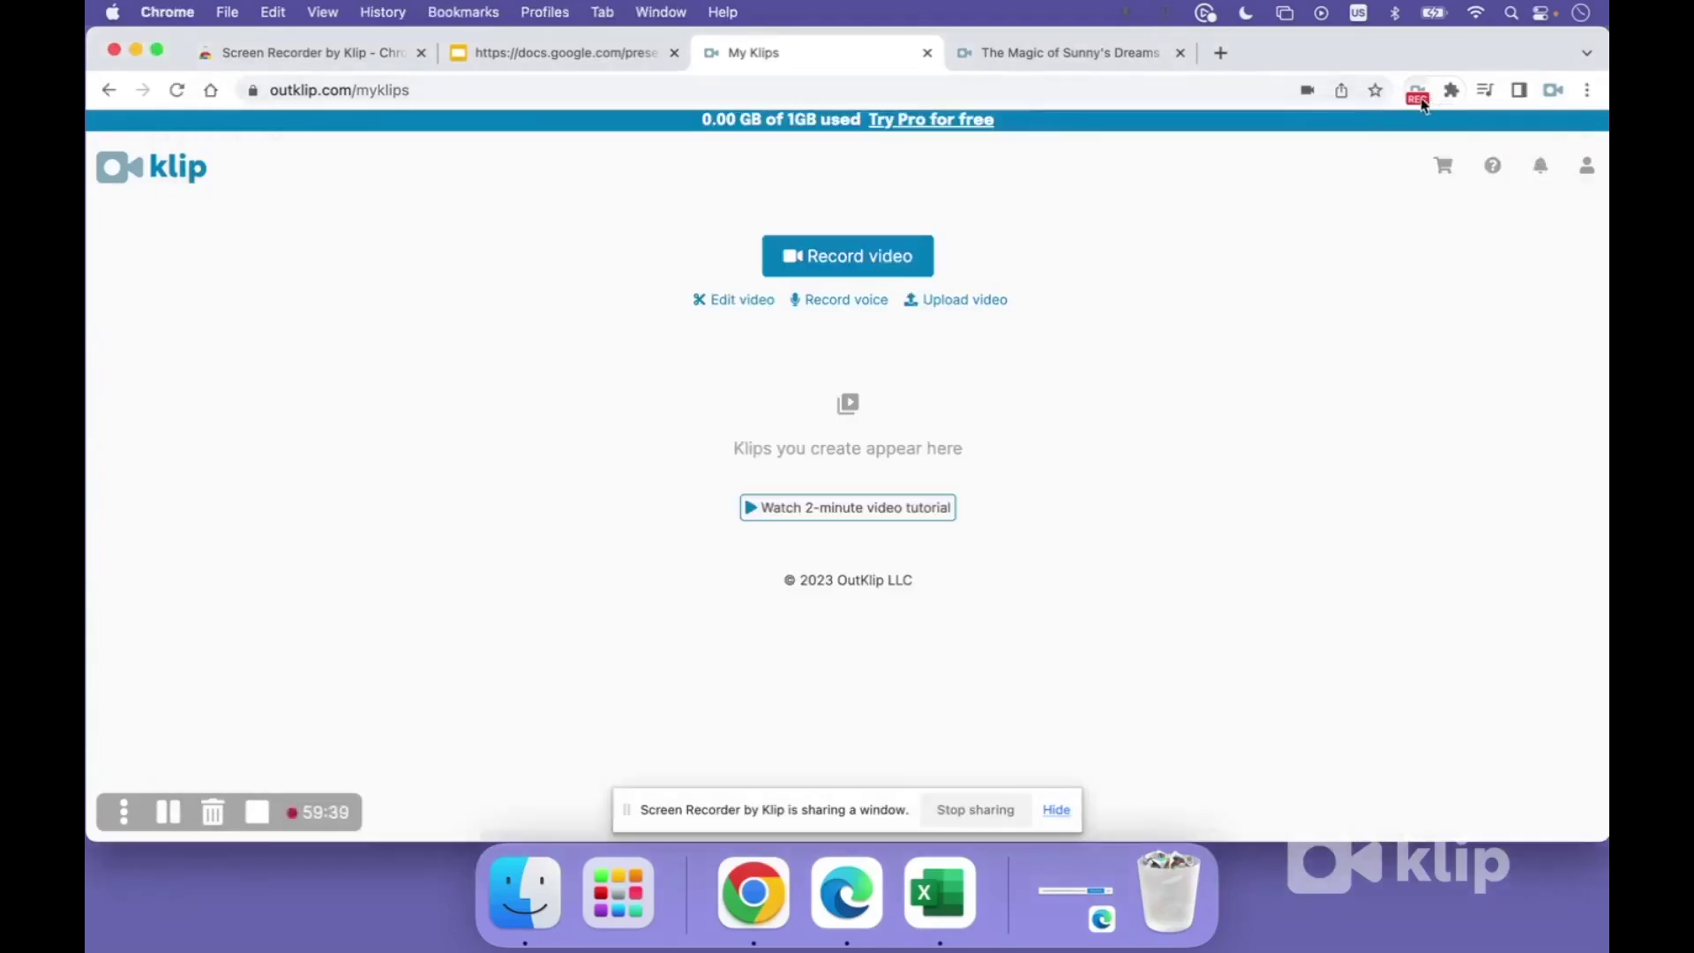
Step: Stop and upload the Excel window recording, then play and pause it
{"action": "left_click", "coordinate": [1422, 102]}
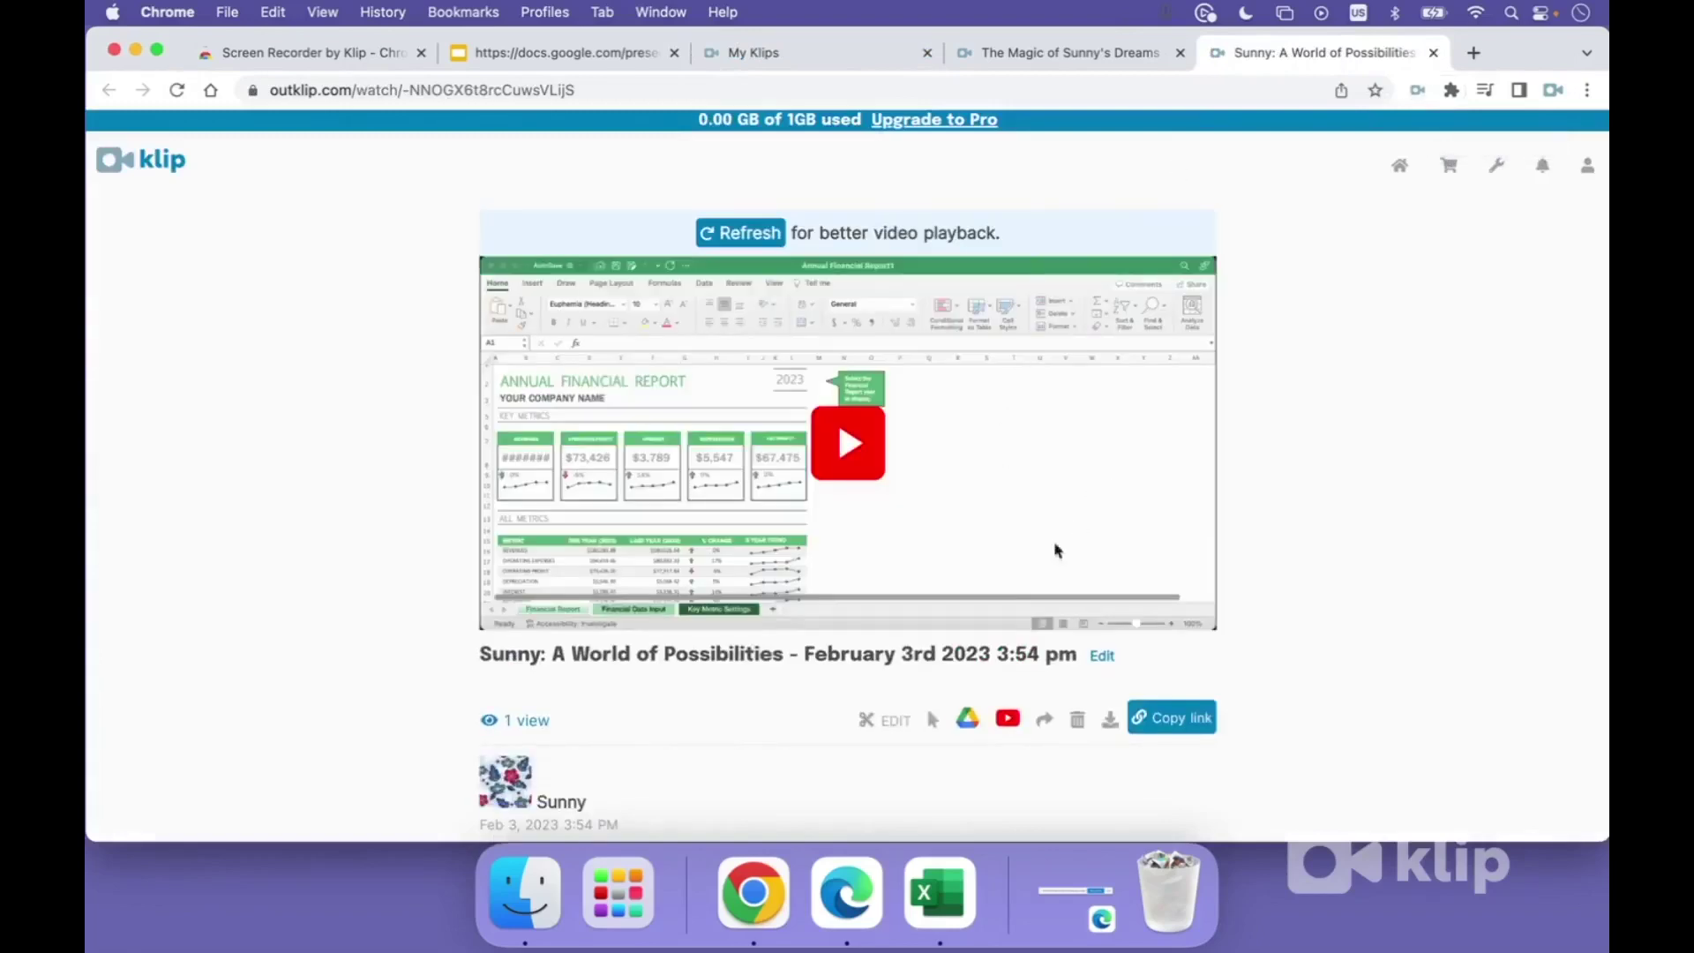
{"action": "left_click", "coordinate": [868, 482]}
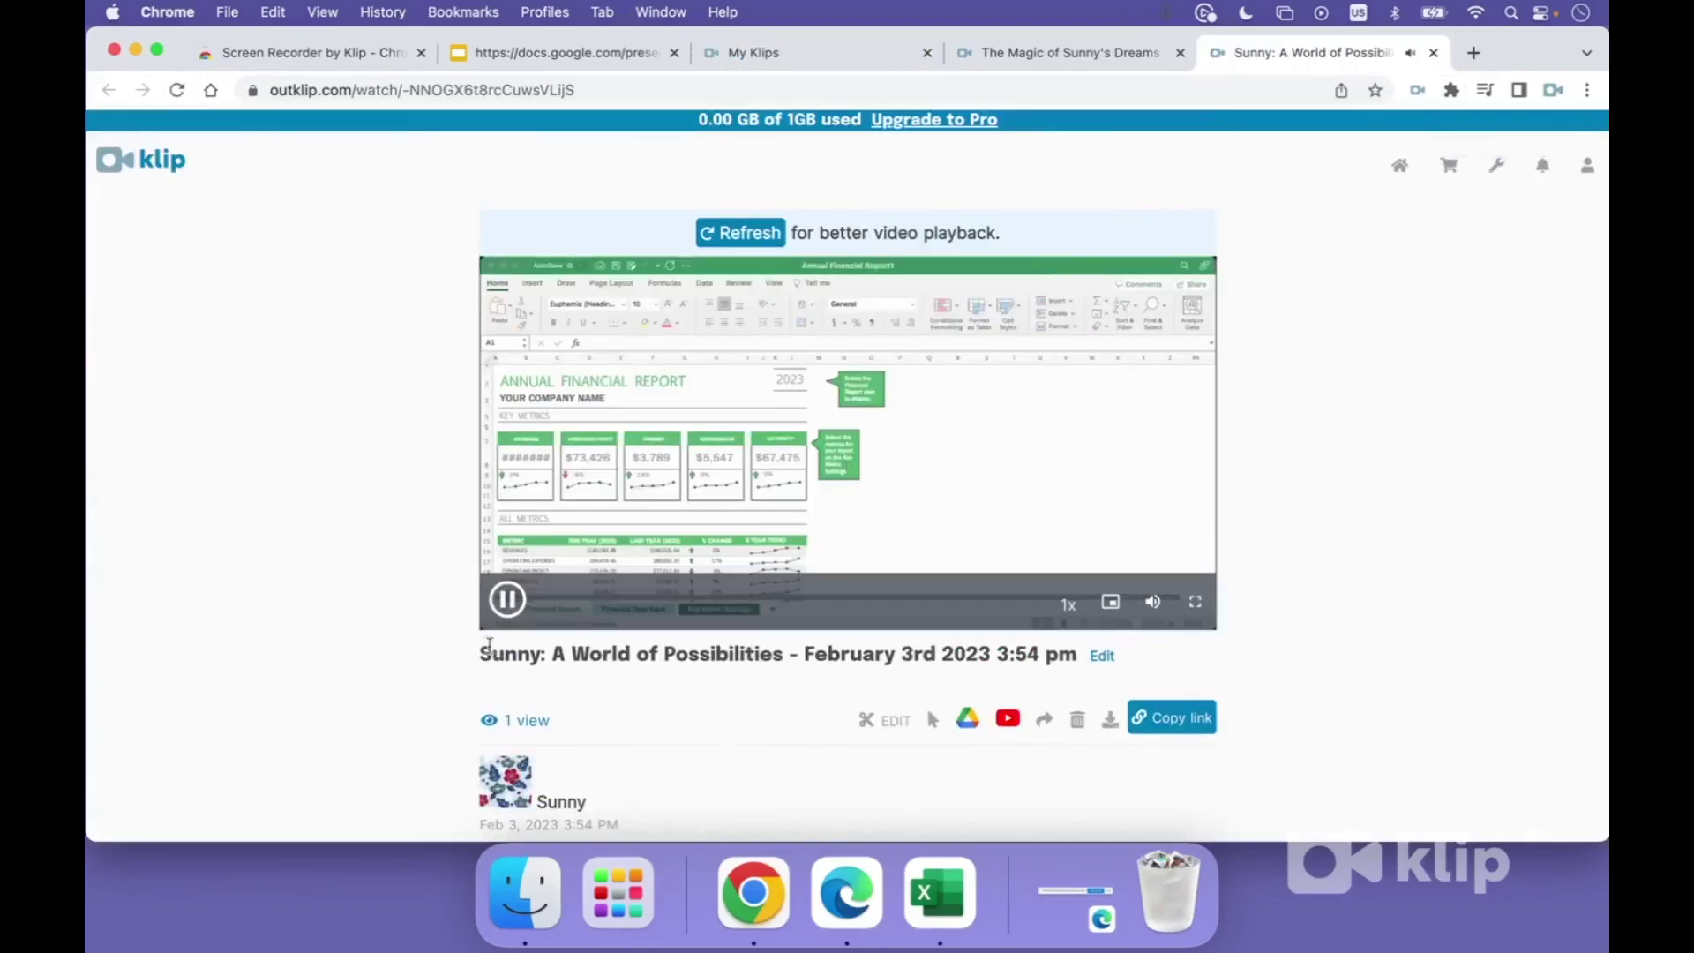
{"action": "left_click", "coordinate": [516, 609]}
Step: Watch the Excel klip full screen, resume it, exit full screen and pause again
{"action": "left_click", "coordinate": [1195, 601]}
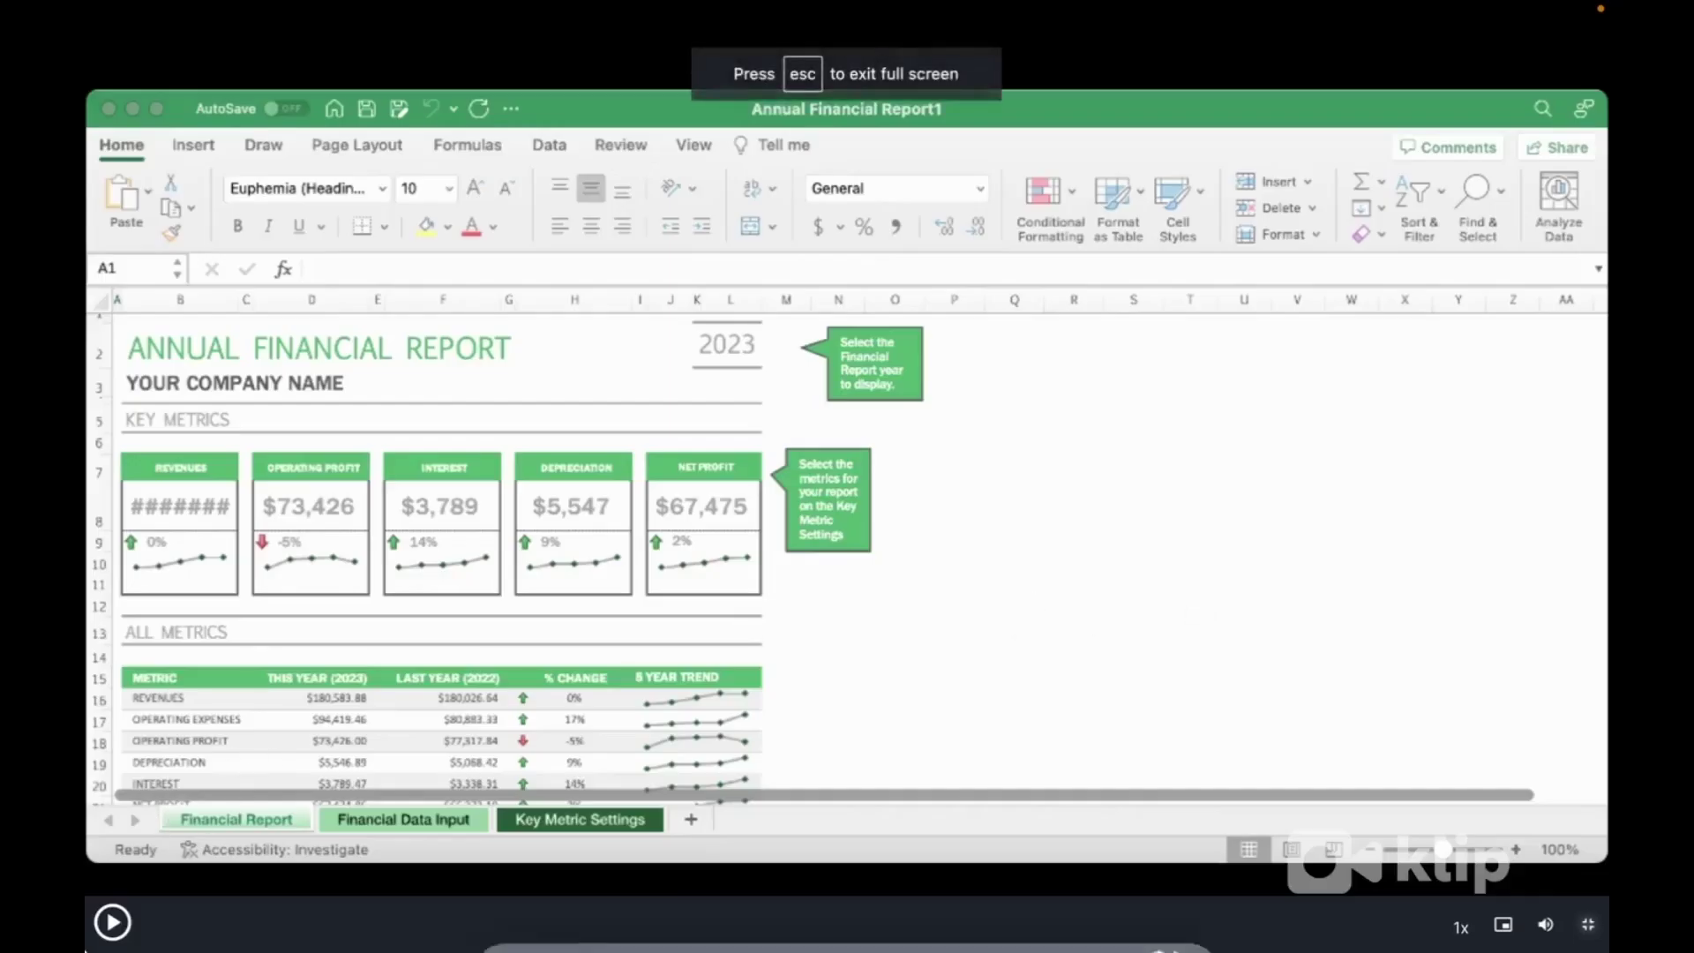
{"action": "left_click", "coordinate": [112, 922]}
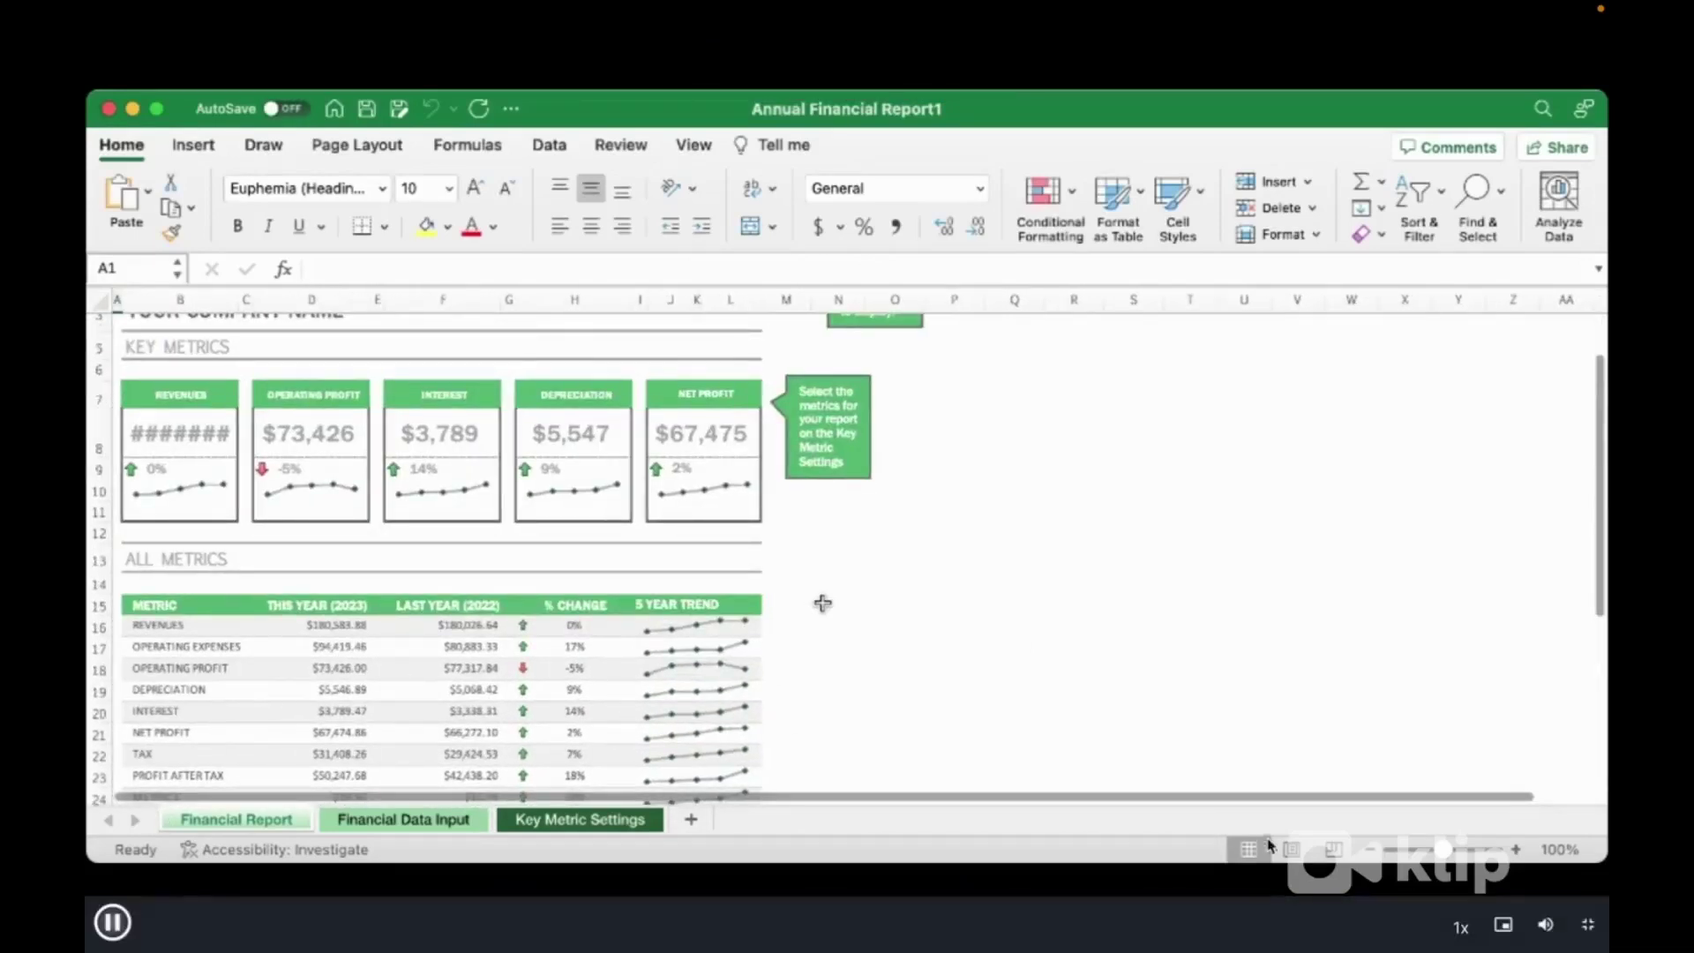
{"action": "left_click", "coordinate": [1587, 924]}
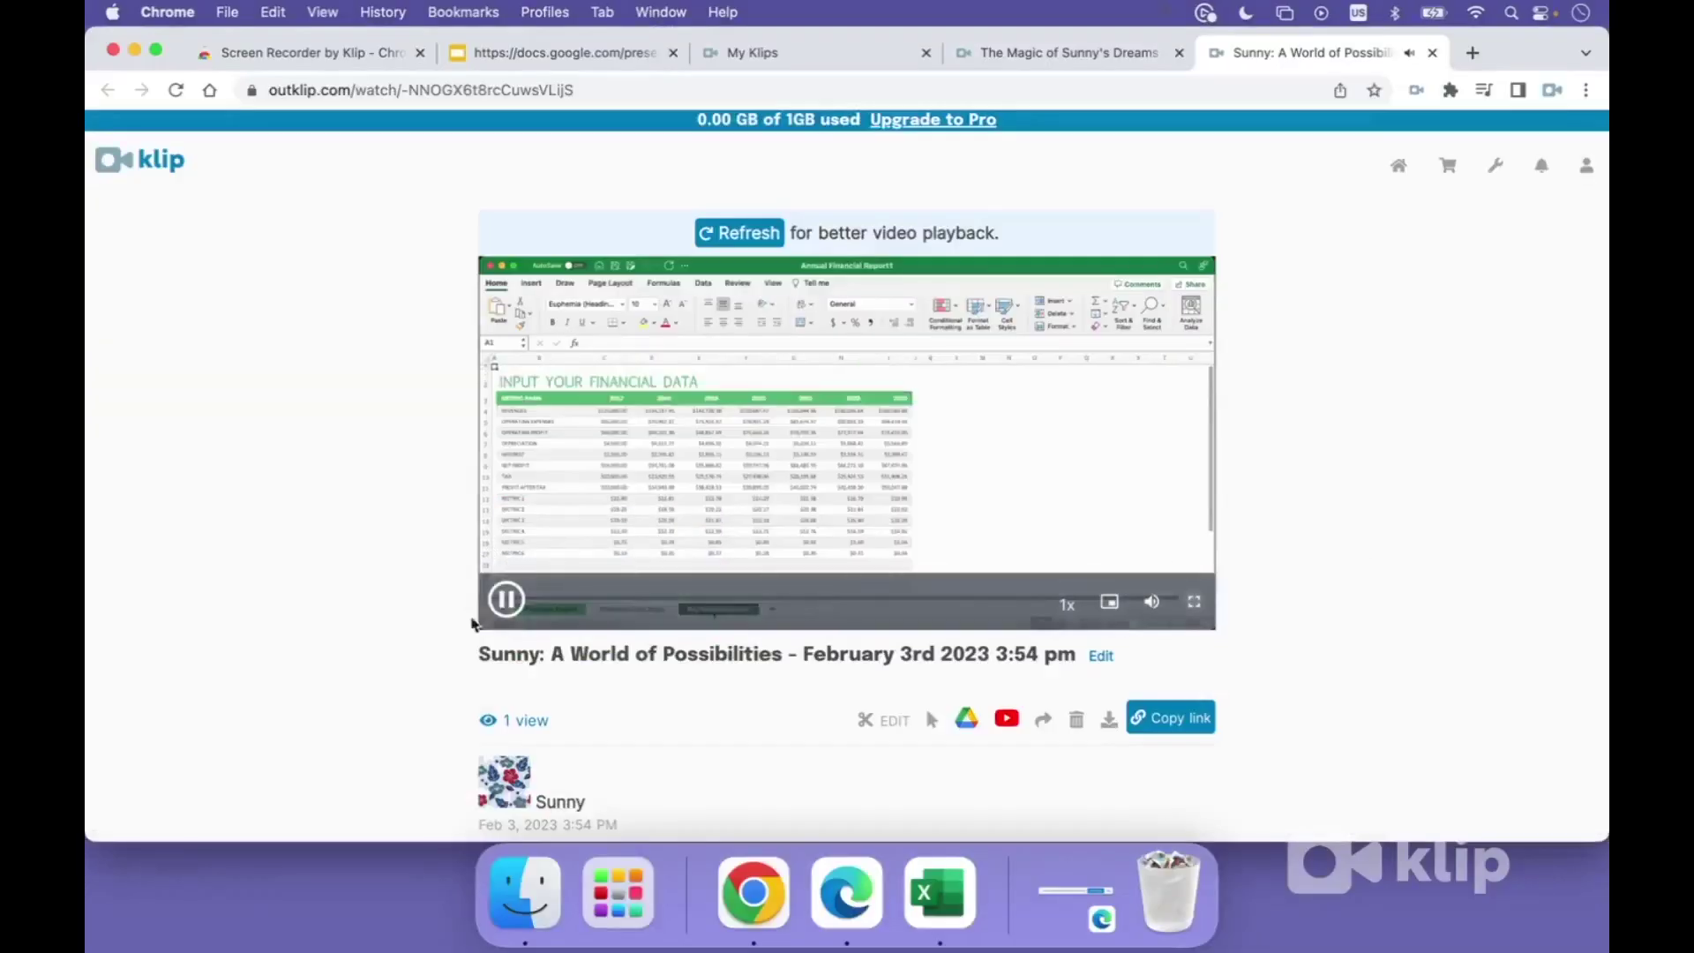
{"action": "left_click", "coordinate": [506, 609]}
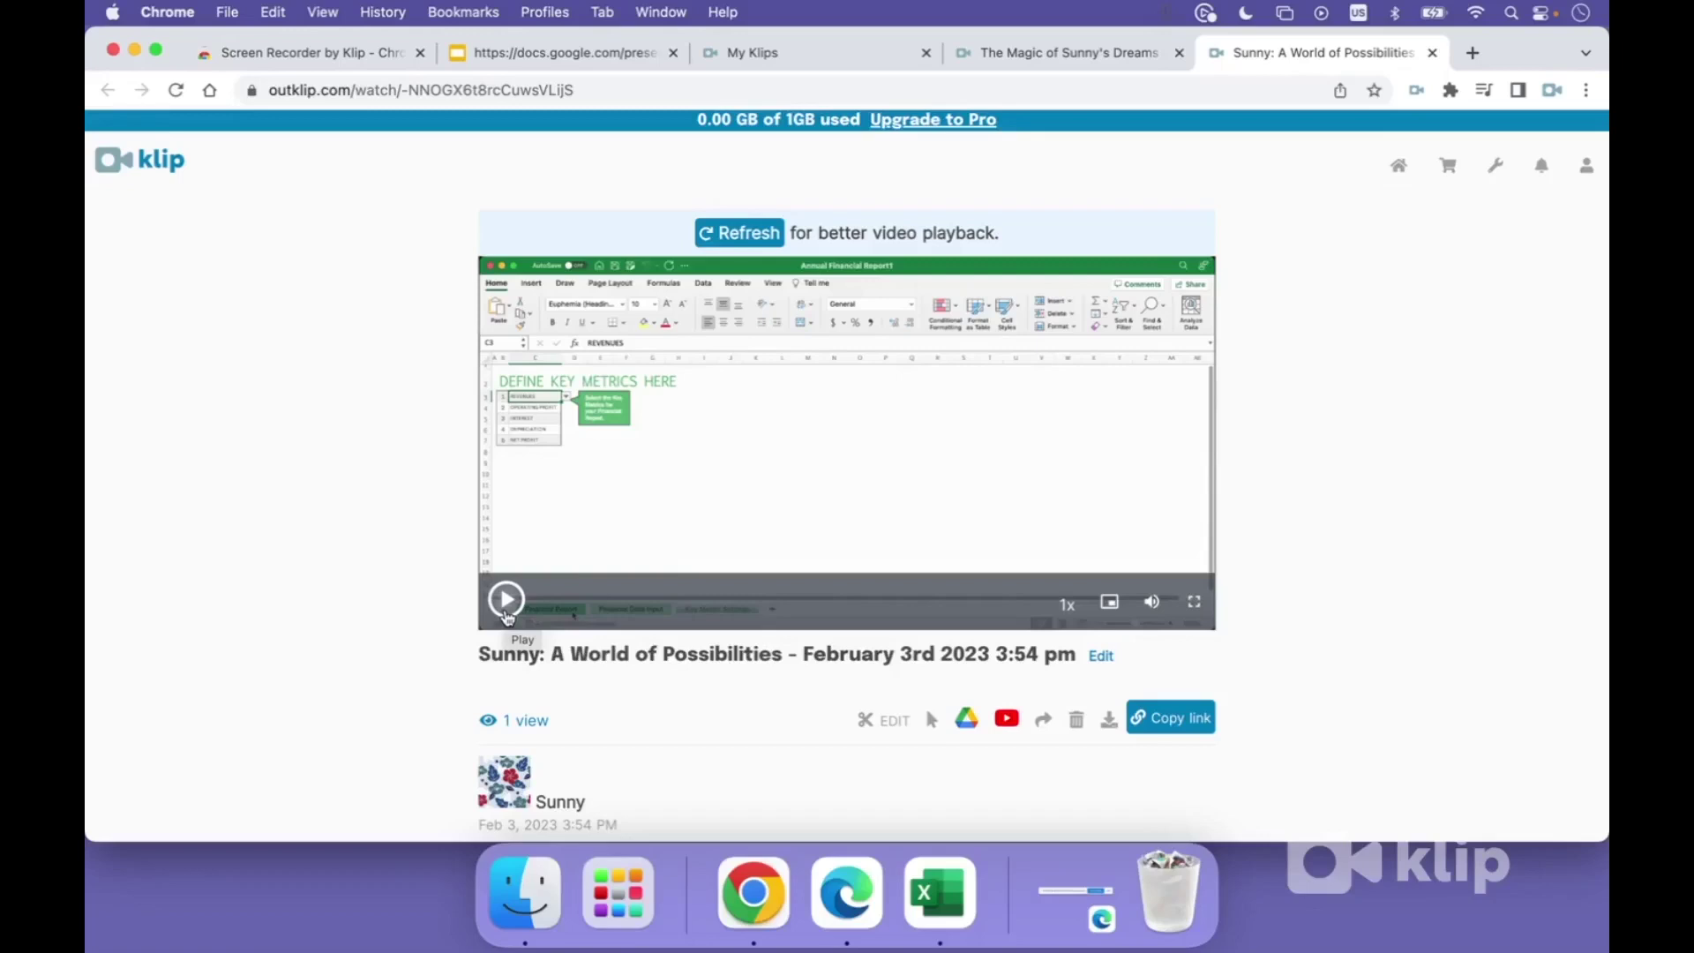
Step: Check the Simple Robots Pitch Deck slides, then return to the My Klips page
{"action": "left_click", "coordinate": [842, 55]}
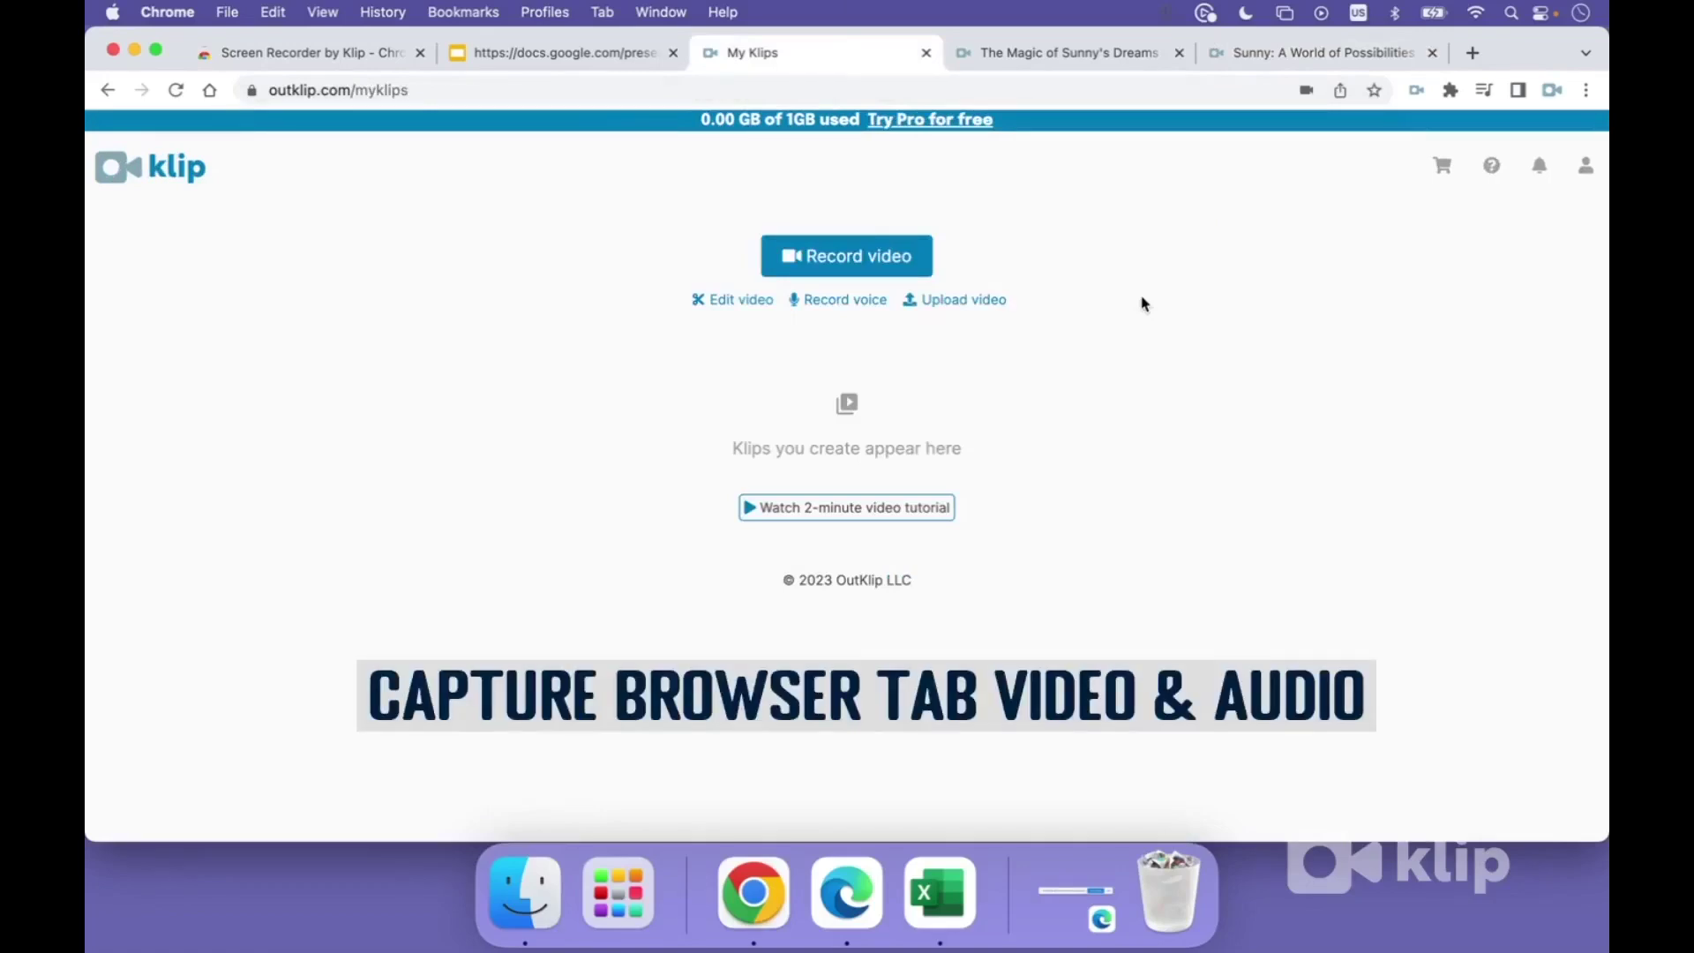
{"action": "left_click", "coordinate": [605, 58]}
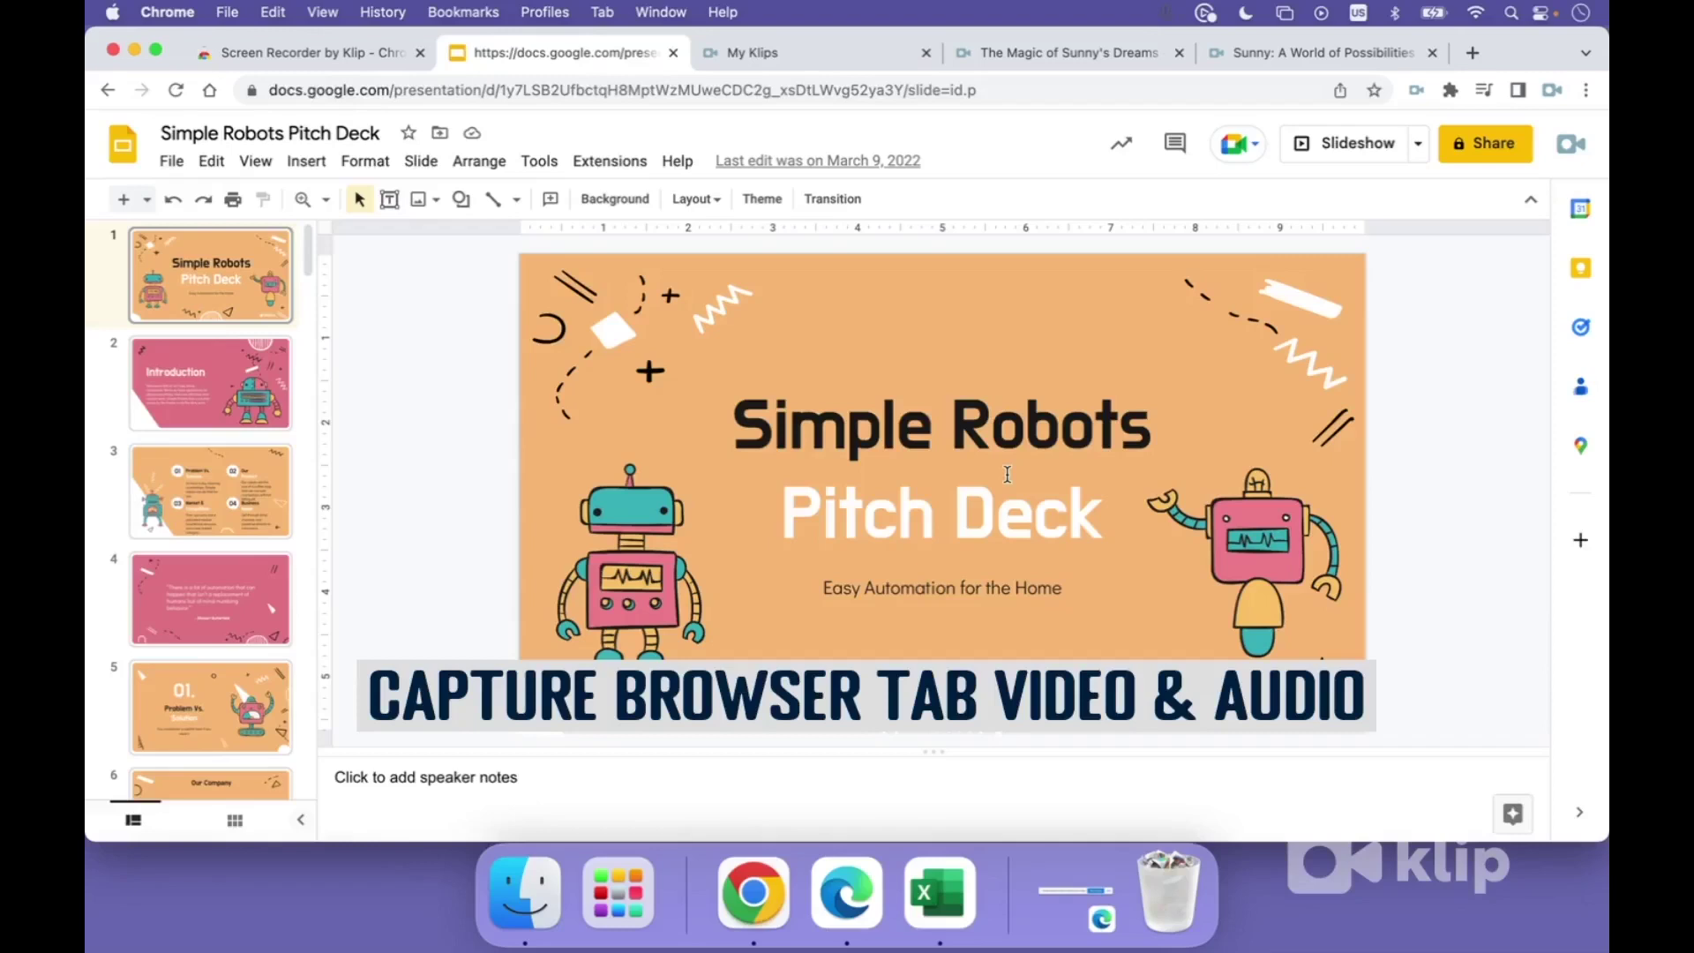
{"action": "left_click", "coordinate": [804, 54]}
Step: Set Klip to record a browser tab with tab audio on, showing the pitch deck slides
{"action": "left_click", "coordinate": [1416, 91]}
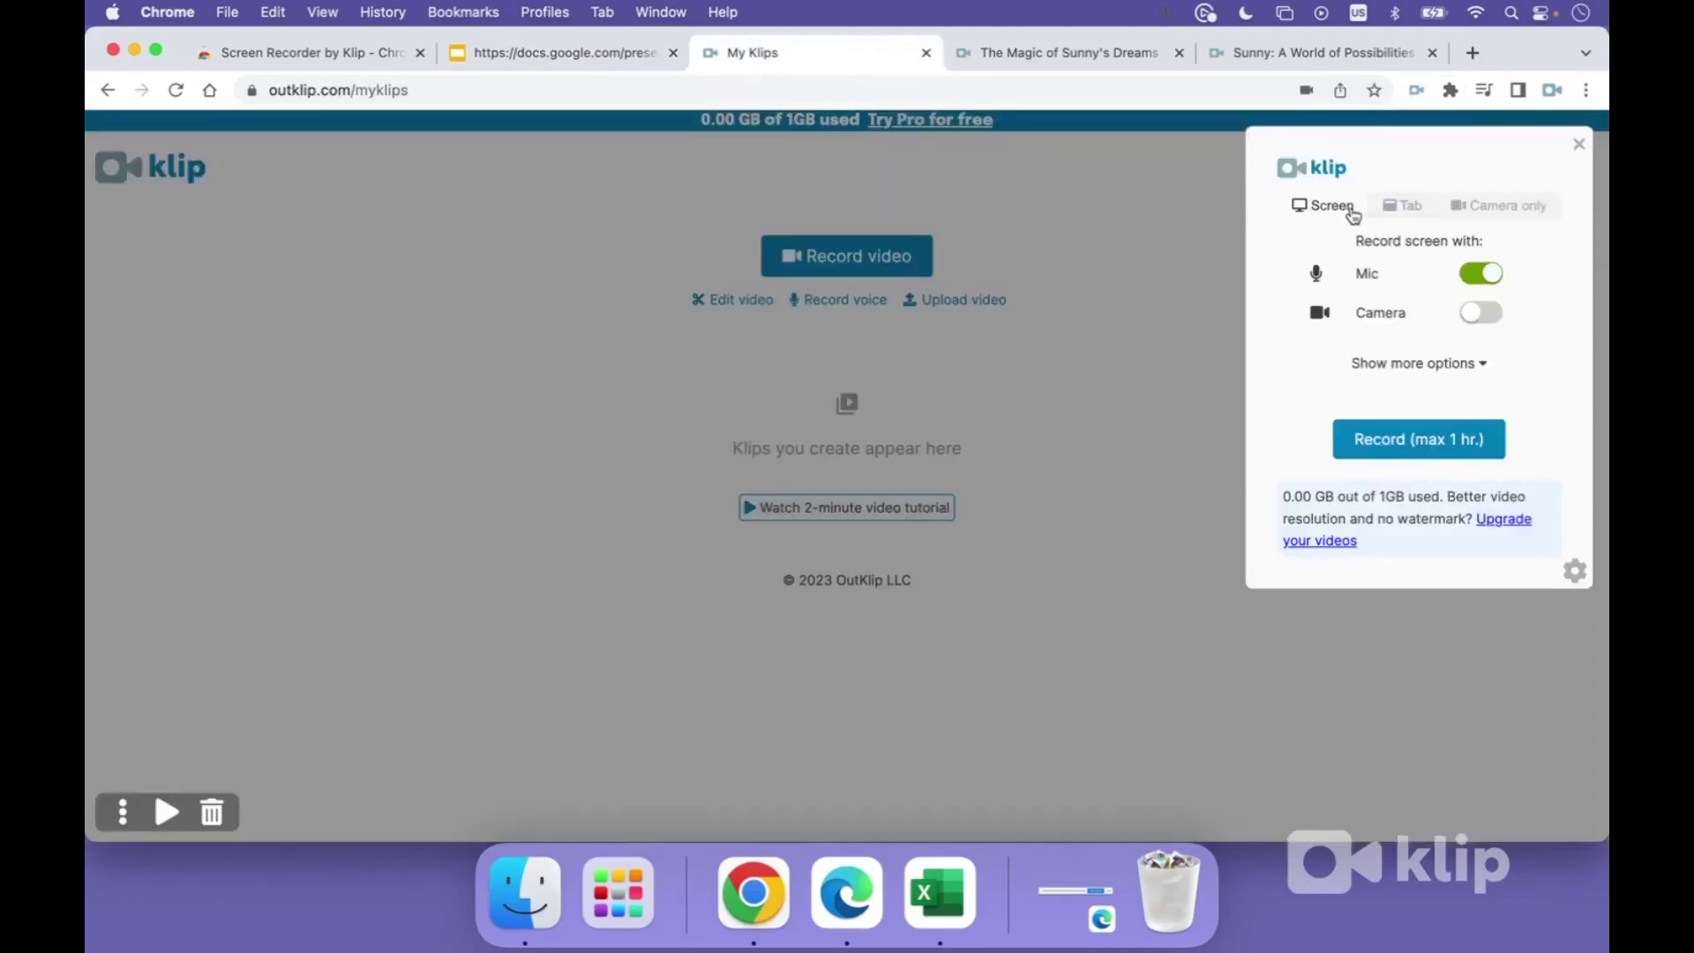
{"action": "left_click", "coordinate": [1403, 208]}
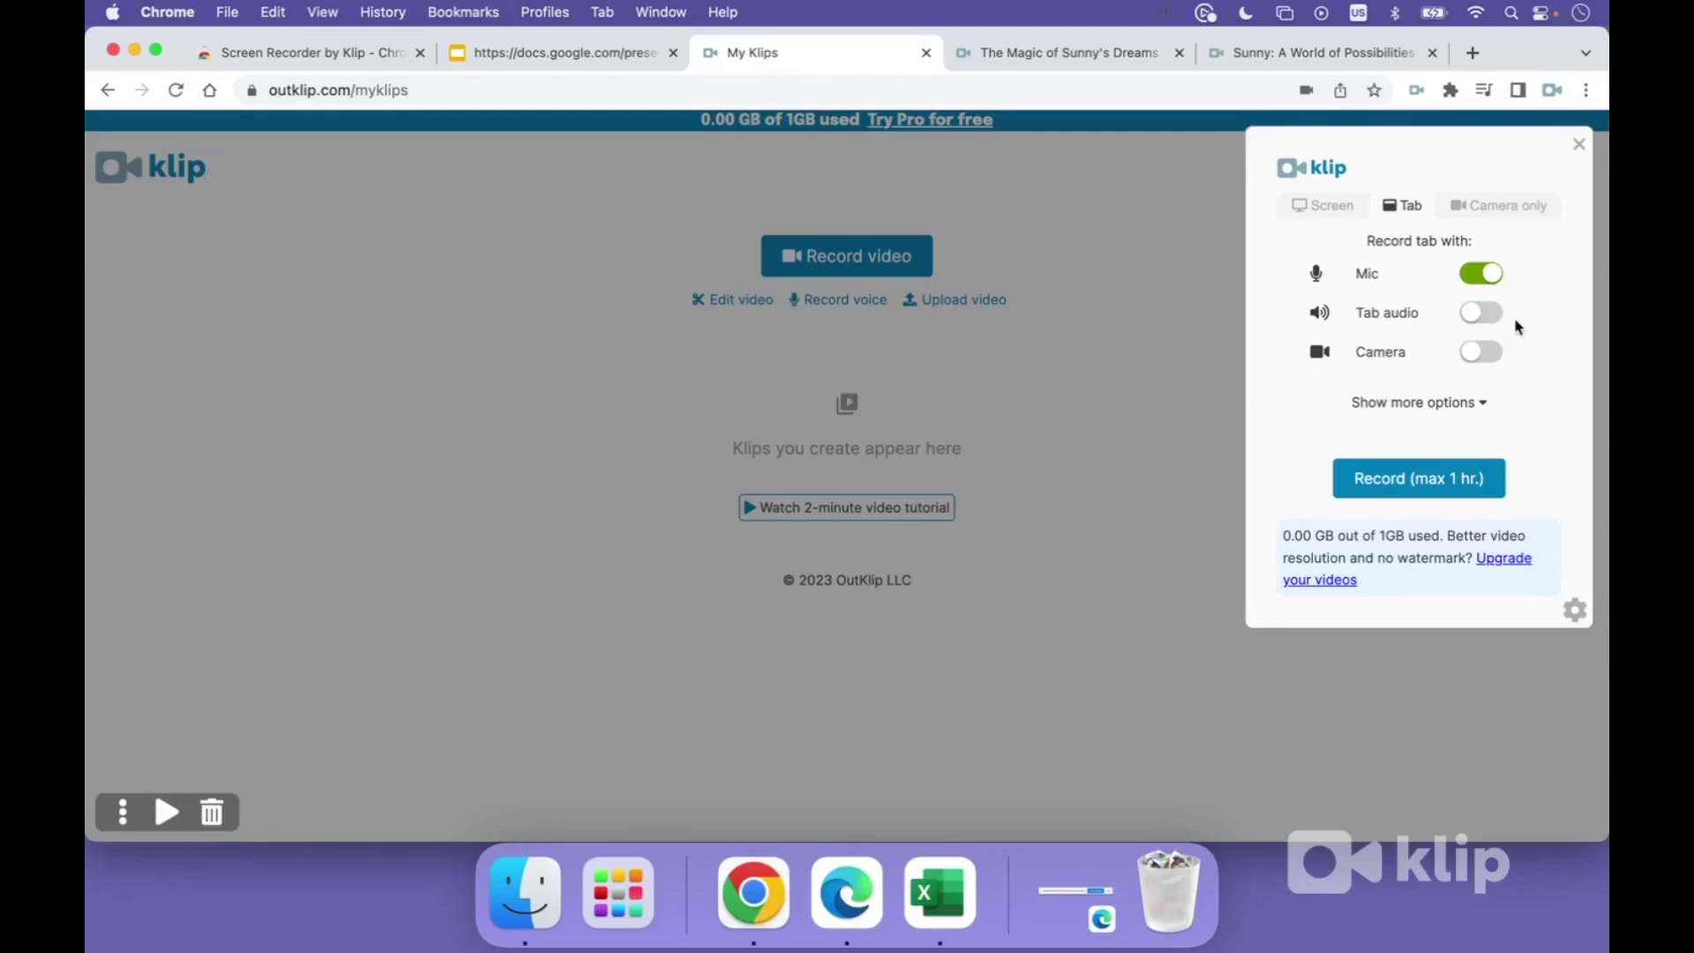
{"action": "left_click", "coordinate": [1487, 315]}
{"action": "left_click", "coordinate": [540, 56]}
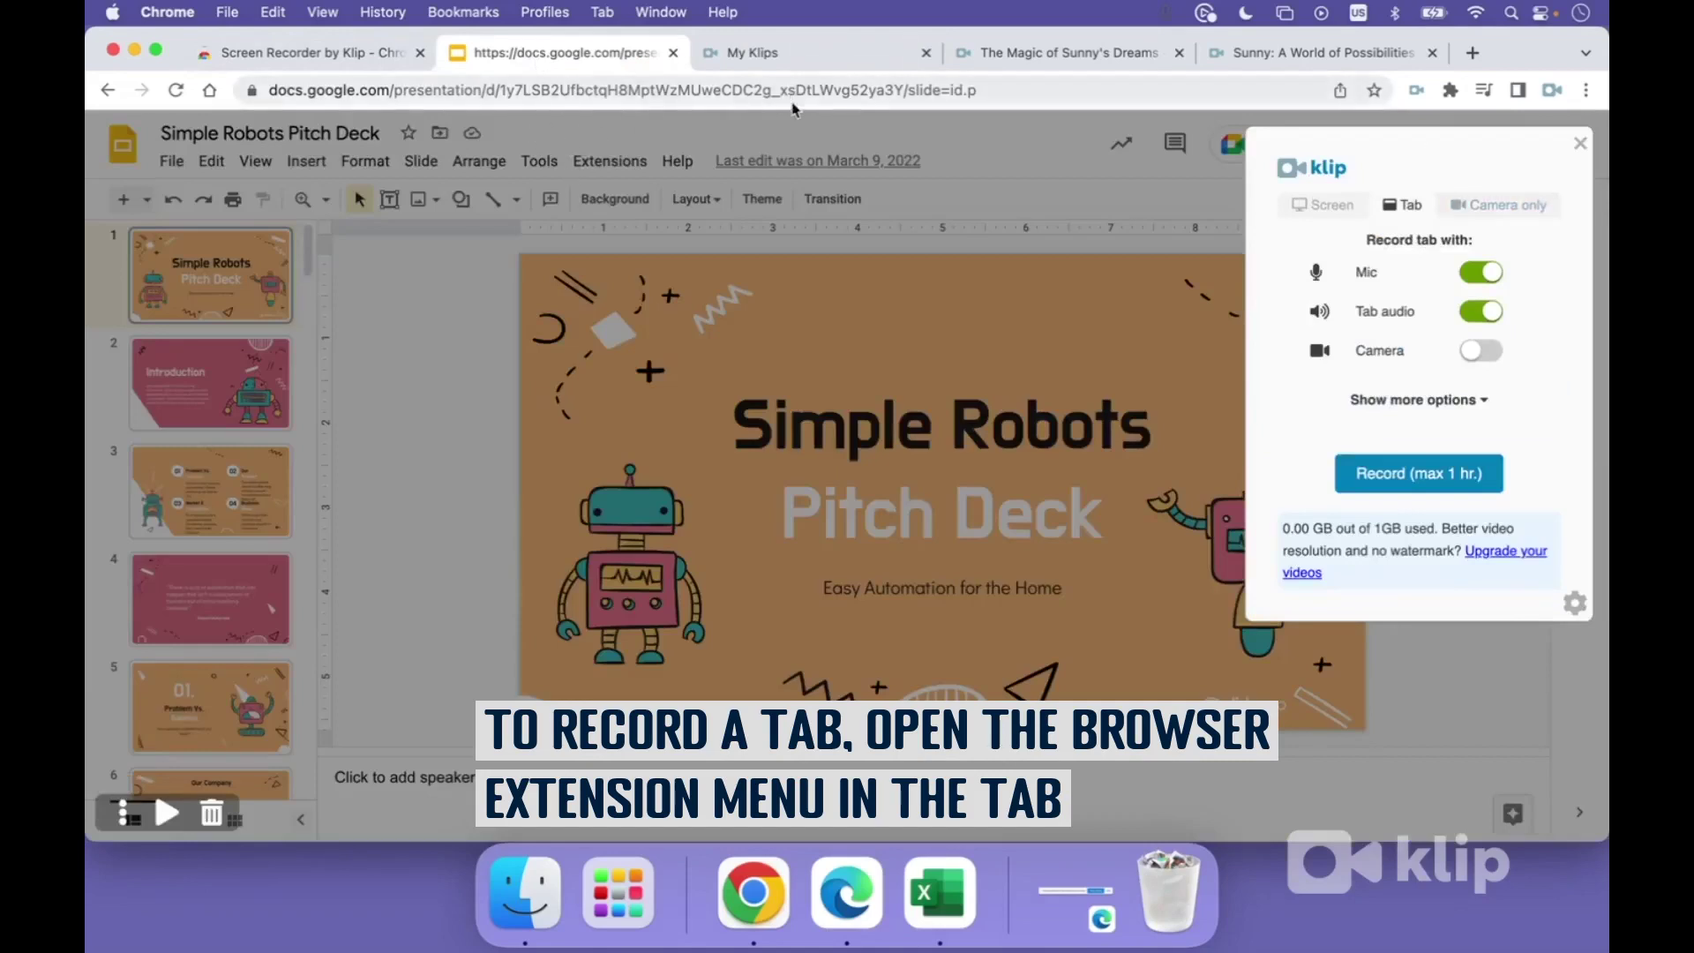
Step: Start a Klip tab recording of the Simple Robots Pitch Deck tab
{"action": "left_click", "coordinate": [1415, 94]}
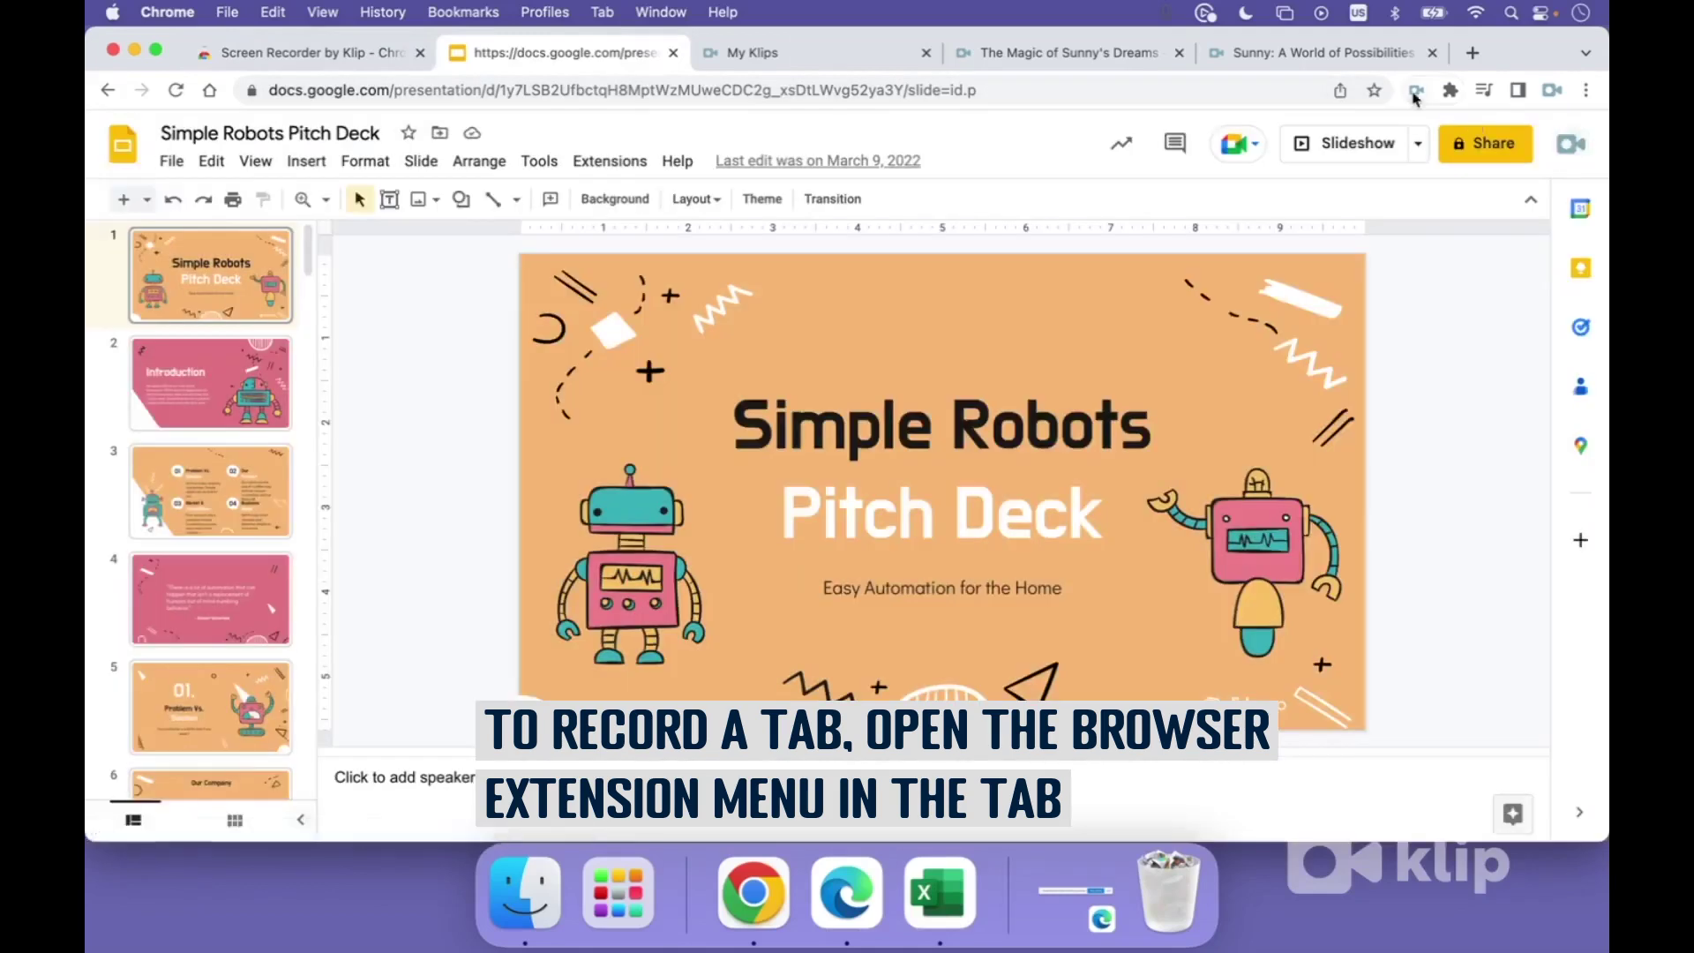
{"action": "left_click", "coordinate": [1415, 94]}
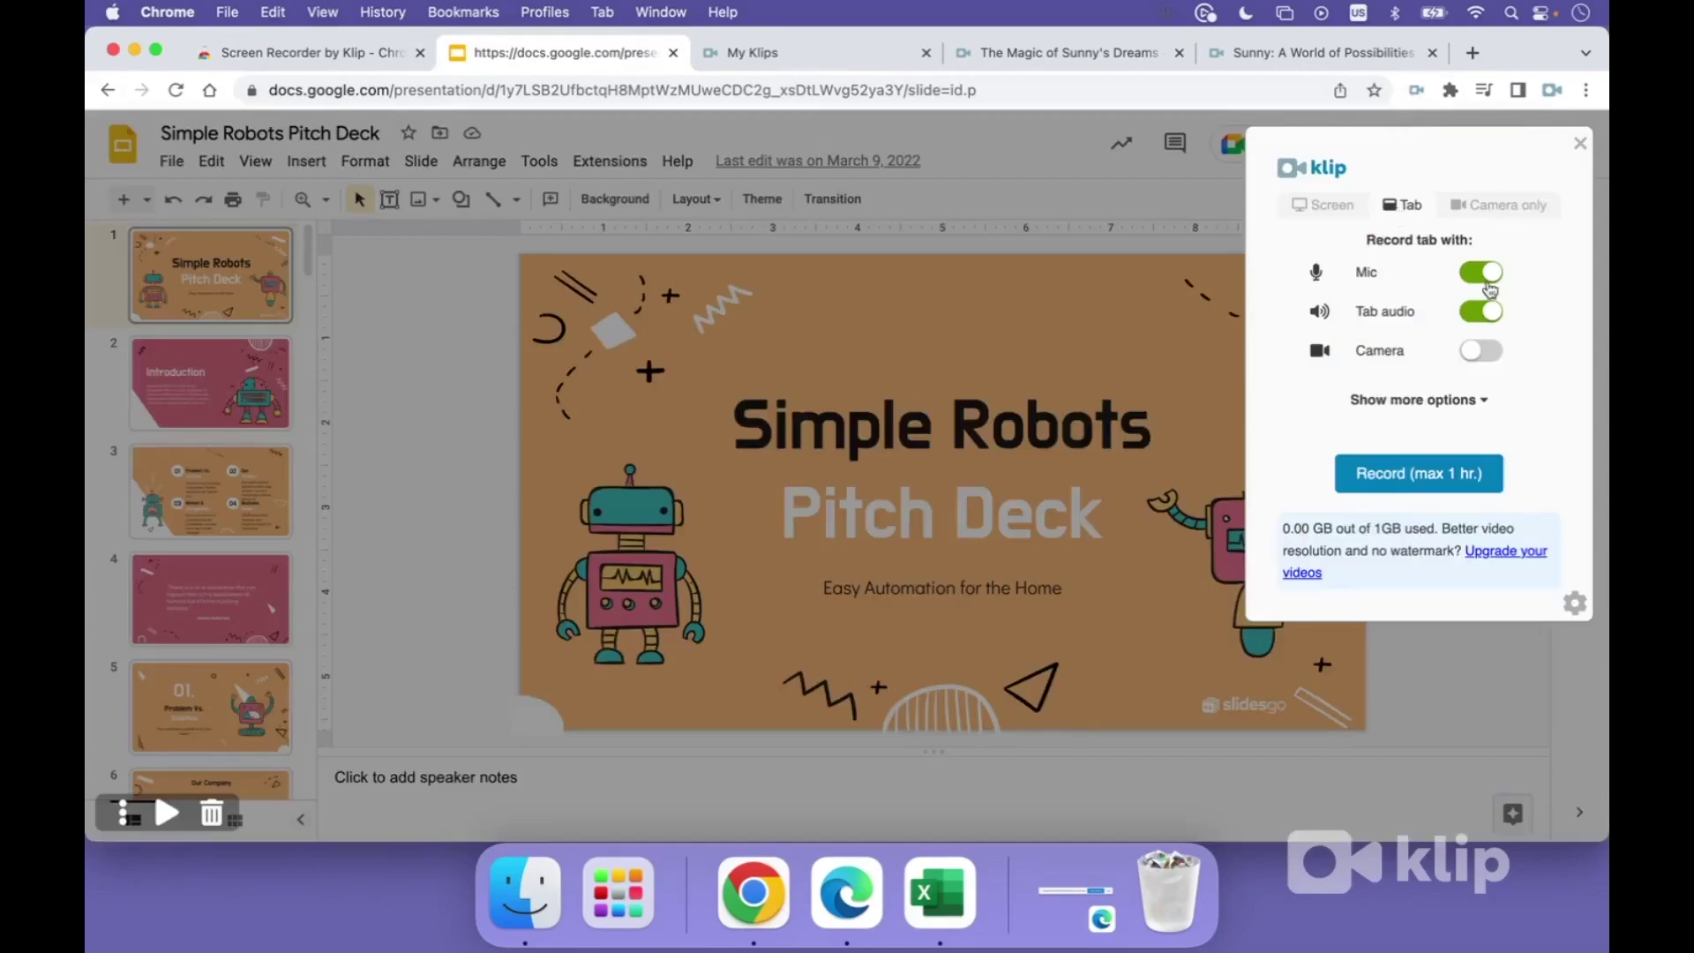
{"action": "left_click", "coordinate": [1419, 476]}
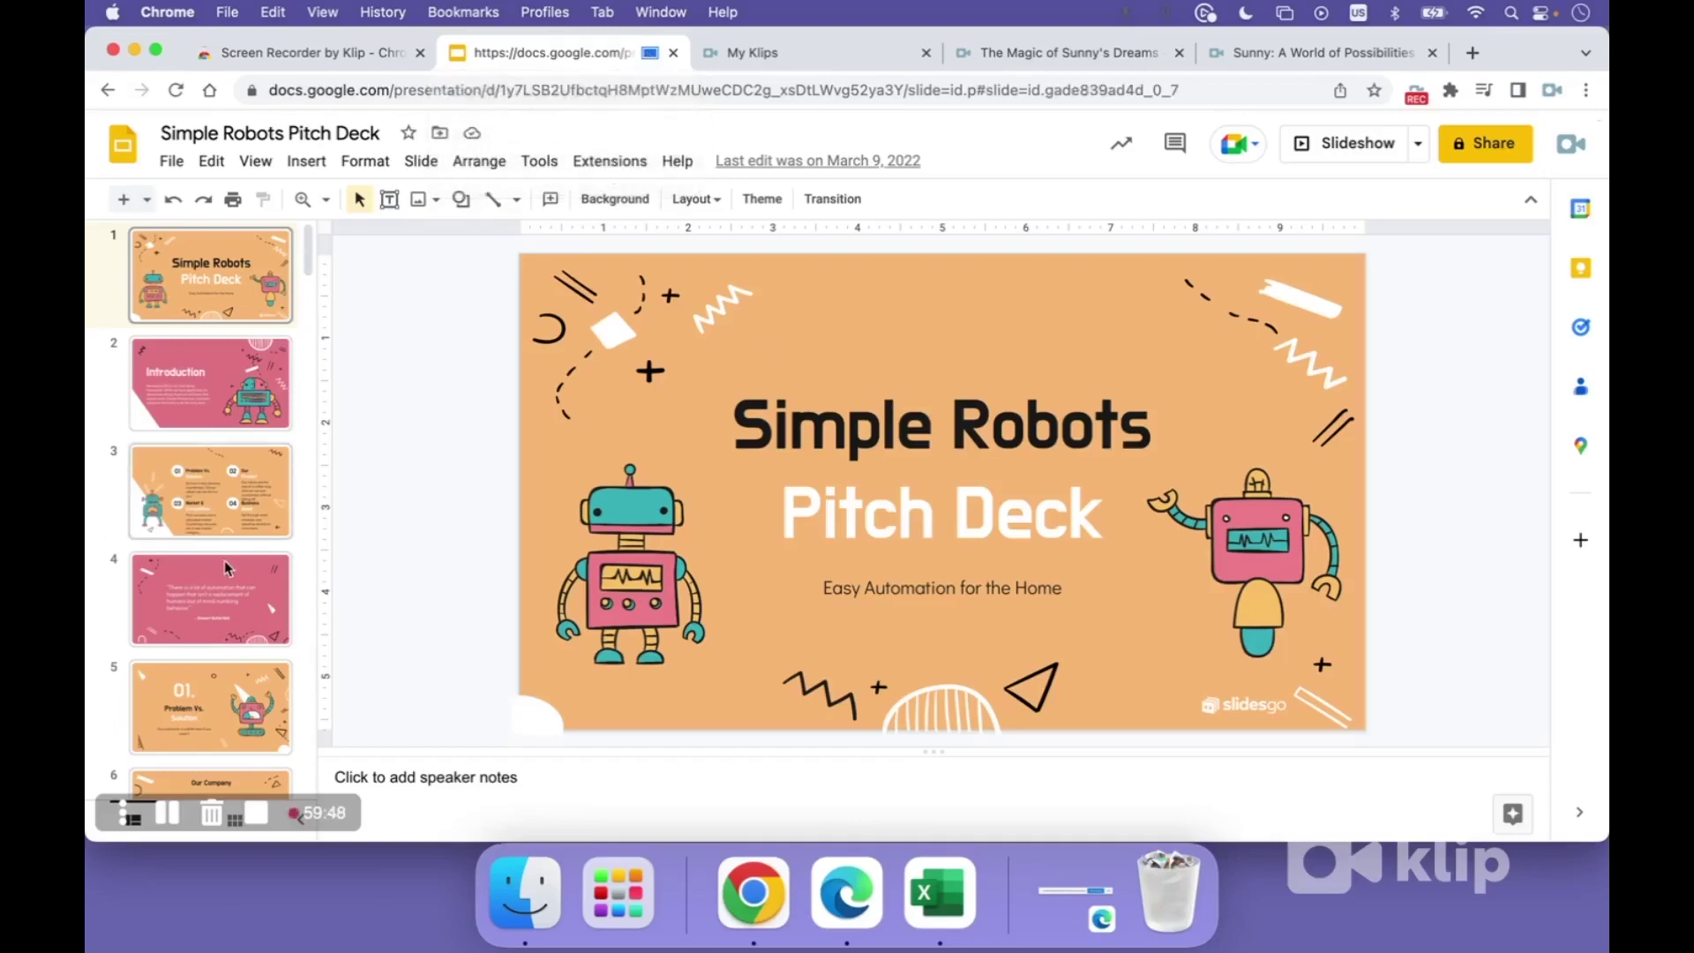
Step: Show slide 4, return to the title slide, then stop and upload the recording
{"action": "left_click", "coordinate": [225, 560]}
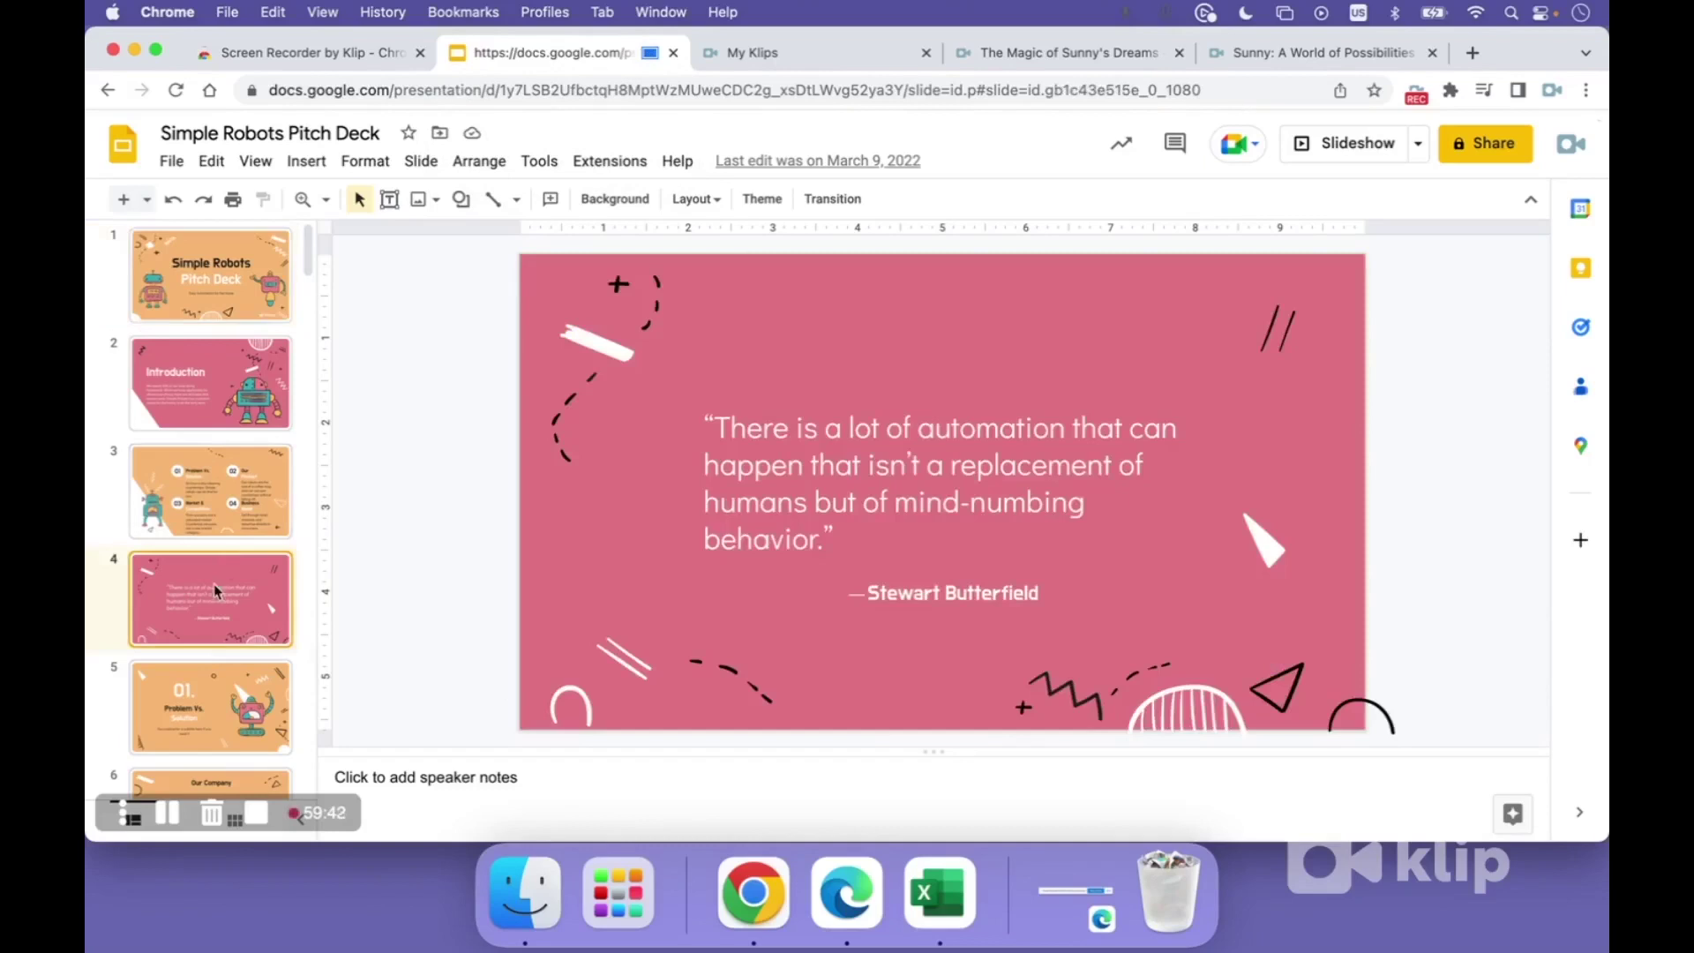
{"action": "left_click", "coordinate": [234, 304]}
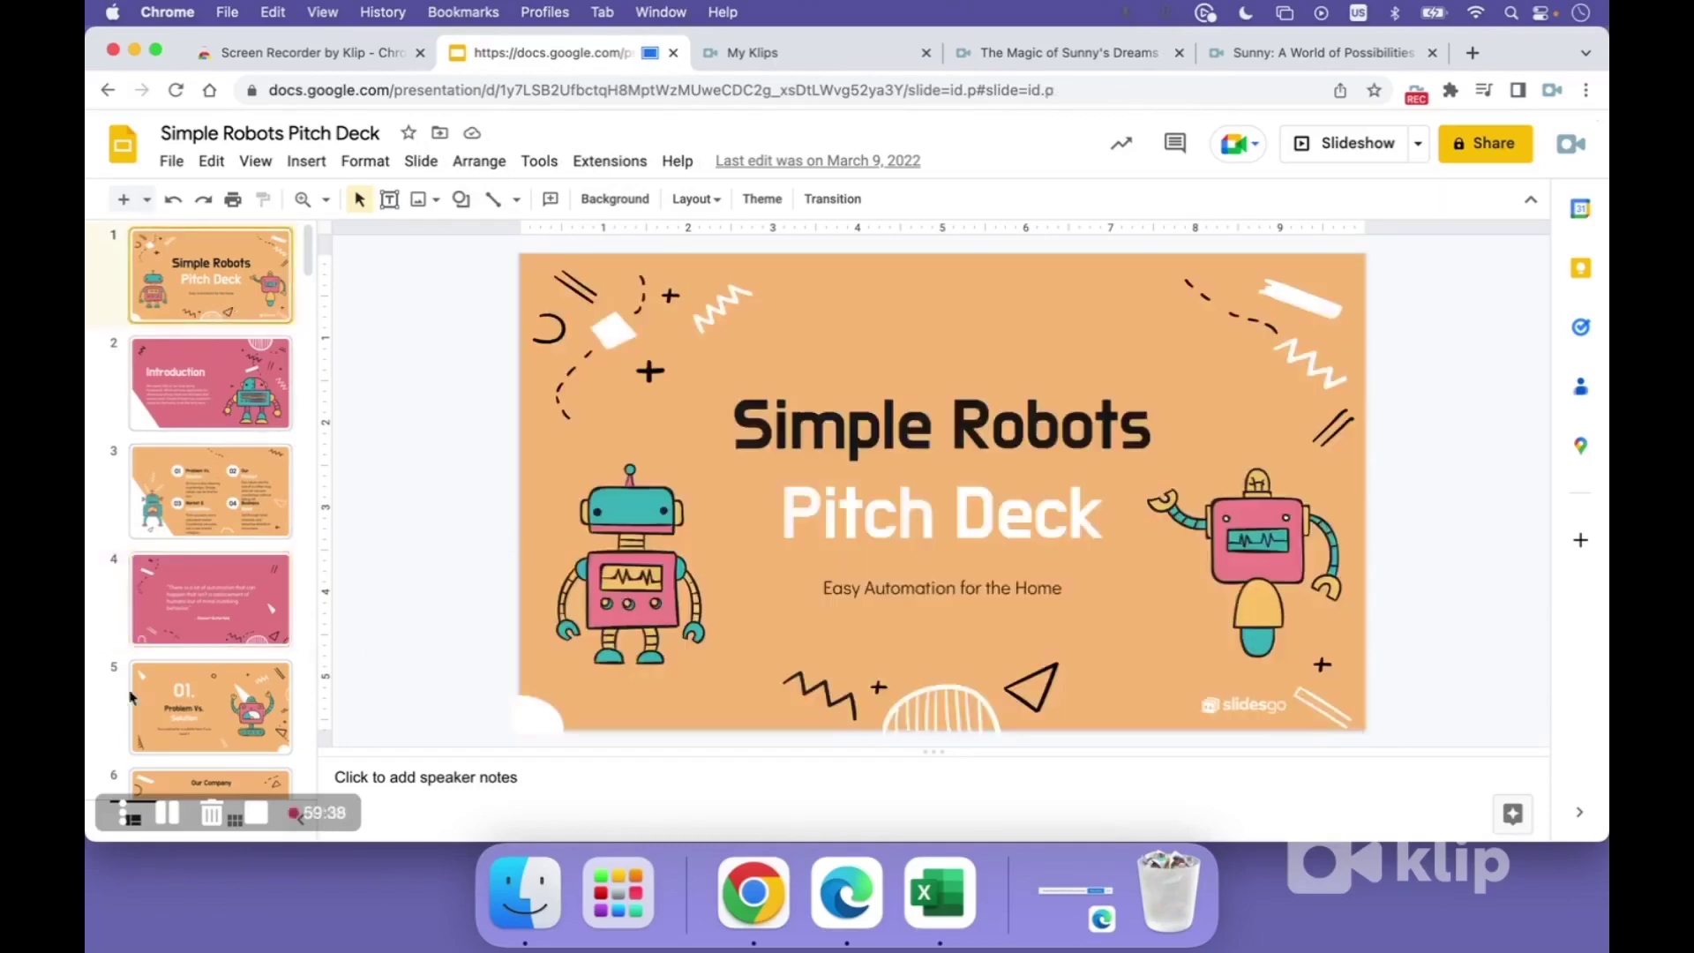
{"action": "left_click", "coordinate": [1417, 93]}
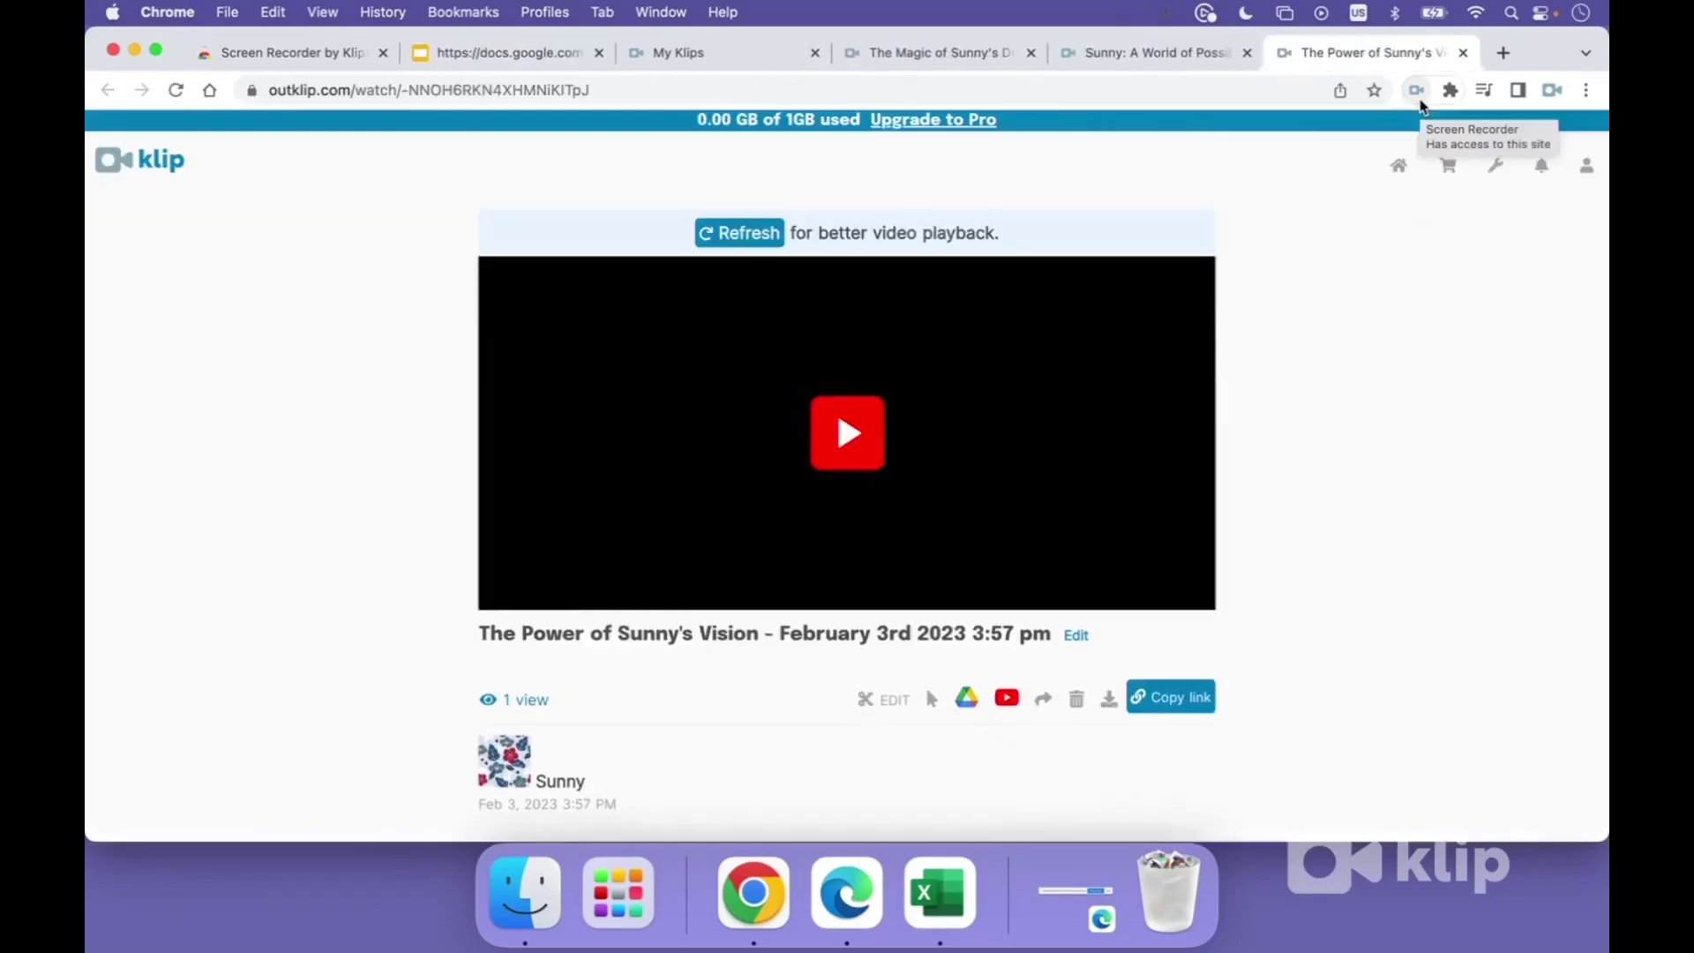
Step: Play the pitch-deck recording full screen, exit full screen, and copy its share link
{"action": "left_click", "coordinate": [863, 451]}
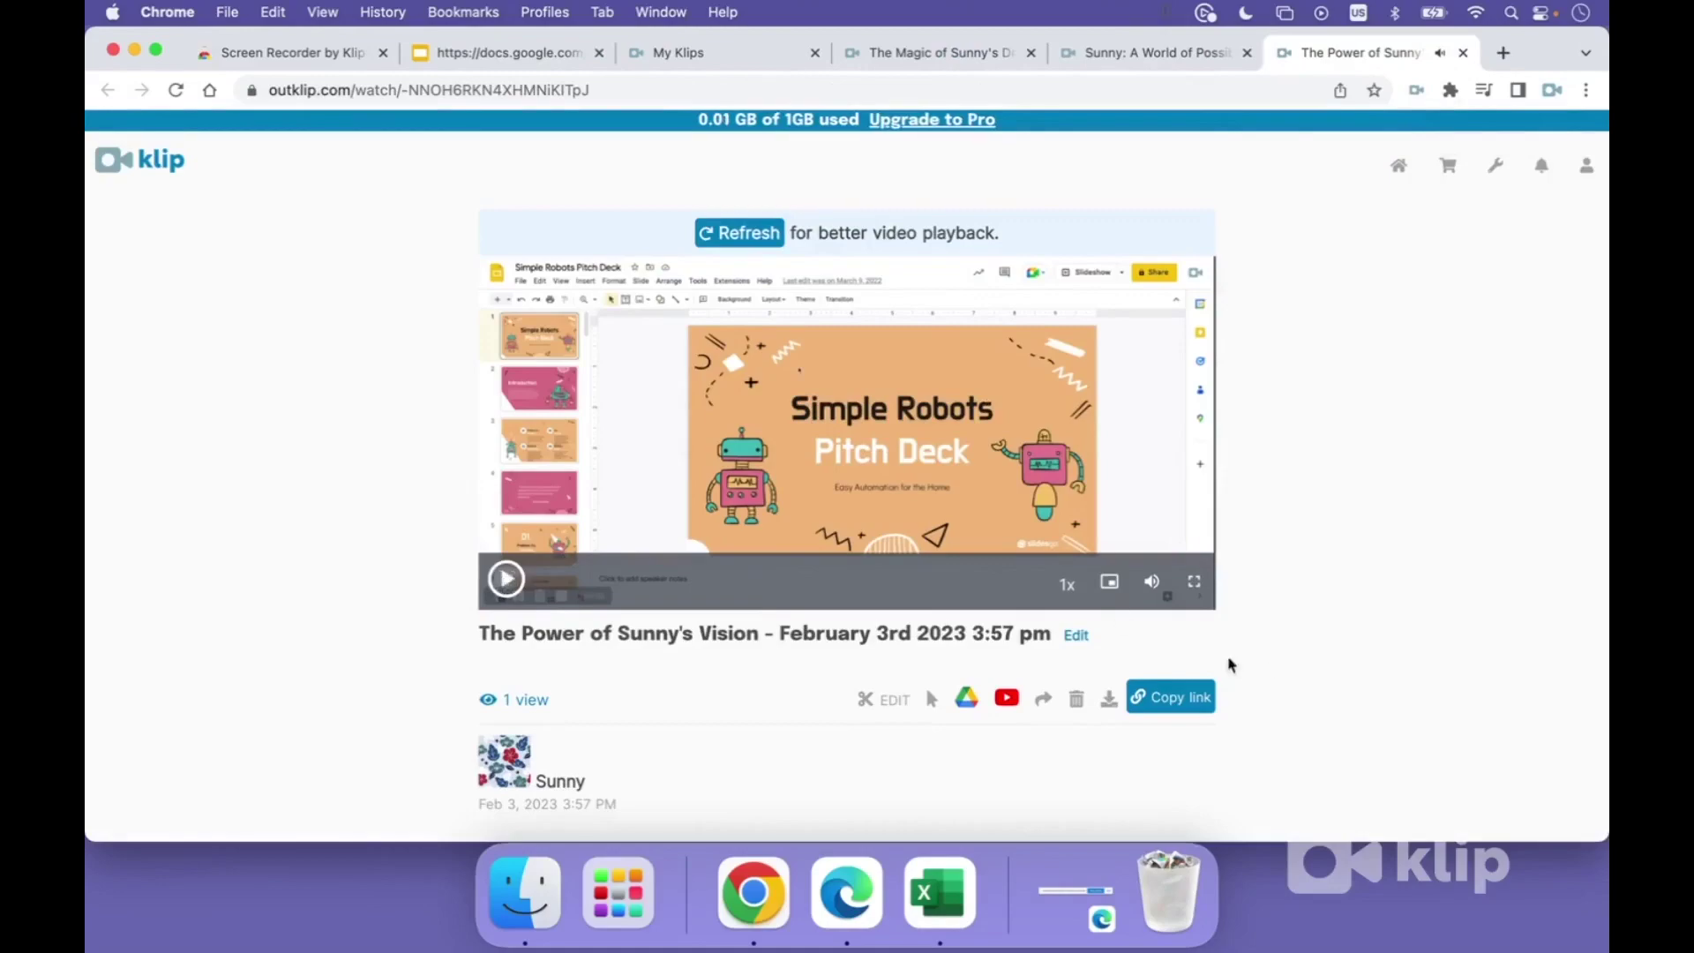
{"action": "left_click", "coordinate": [1193, 582]}
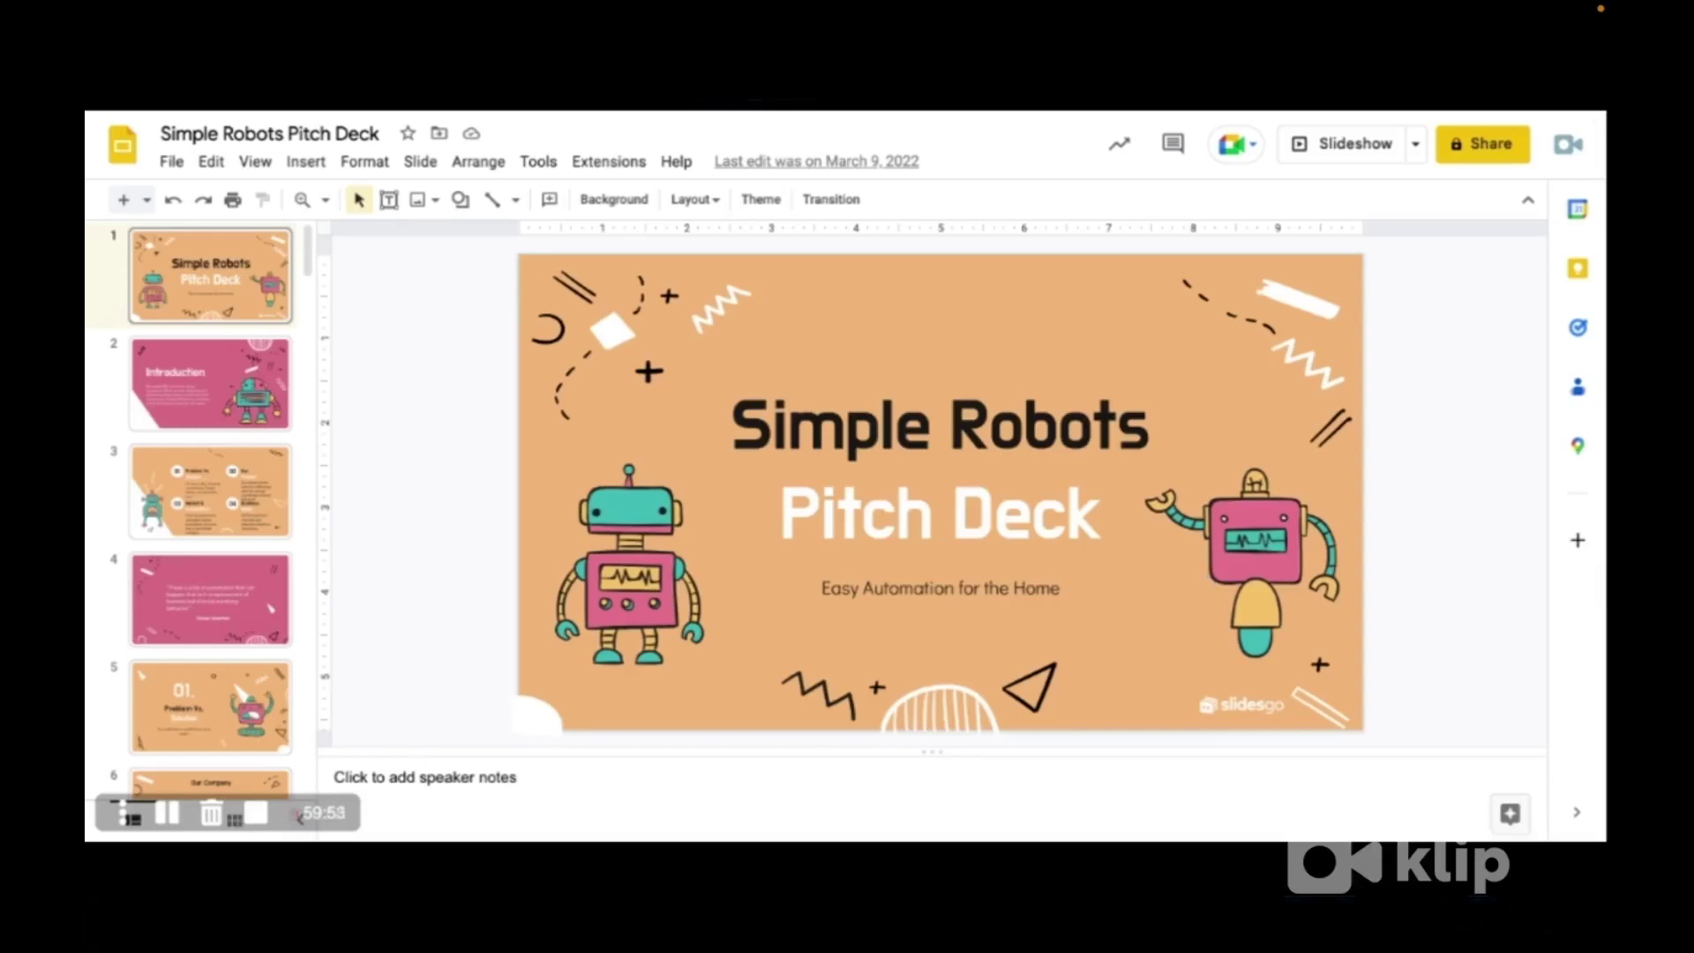
{"action": "mouse_move", "coordinate": [1095, 949]}
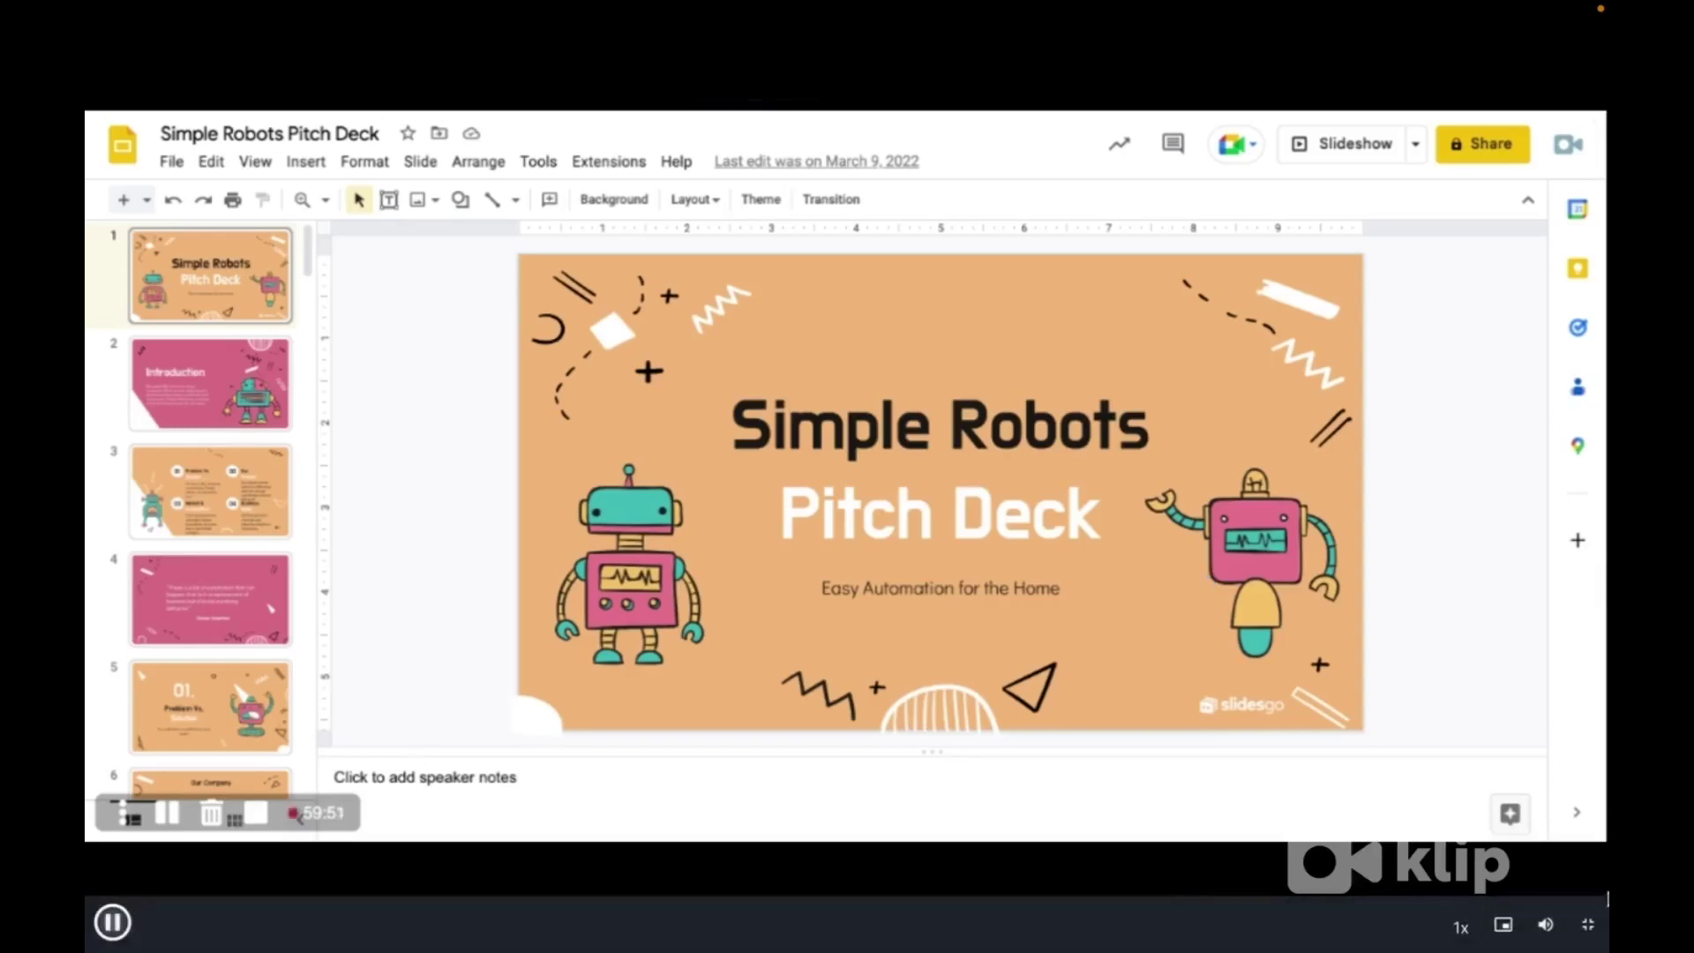
{"action": "left_click", "coordinate": [1589, 927]}
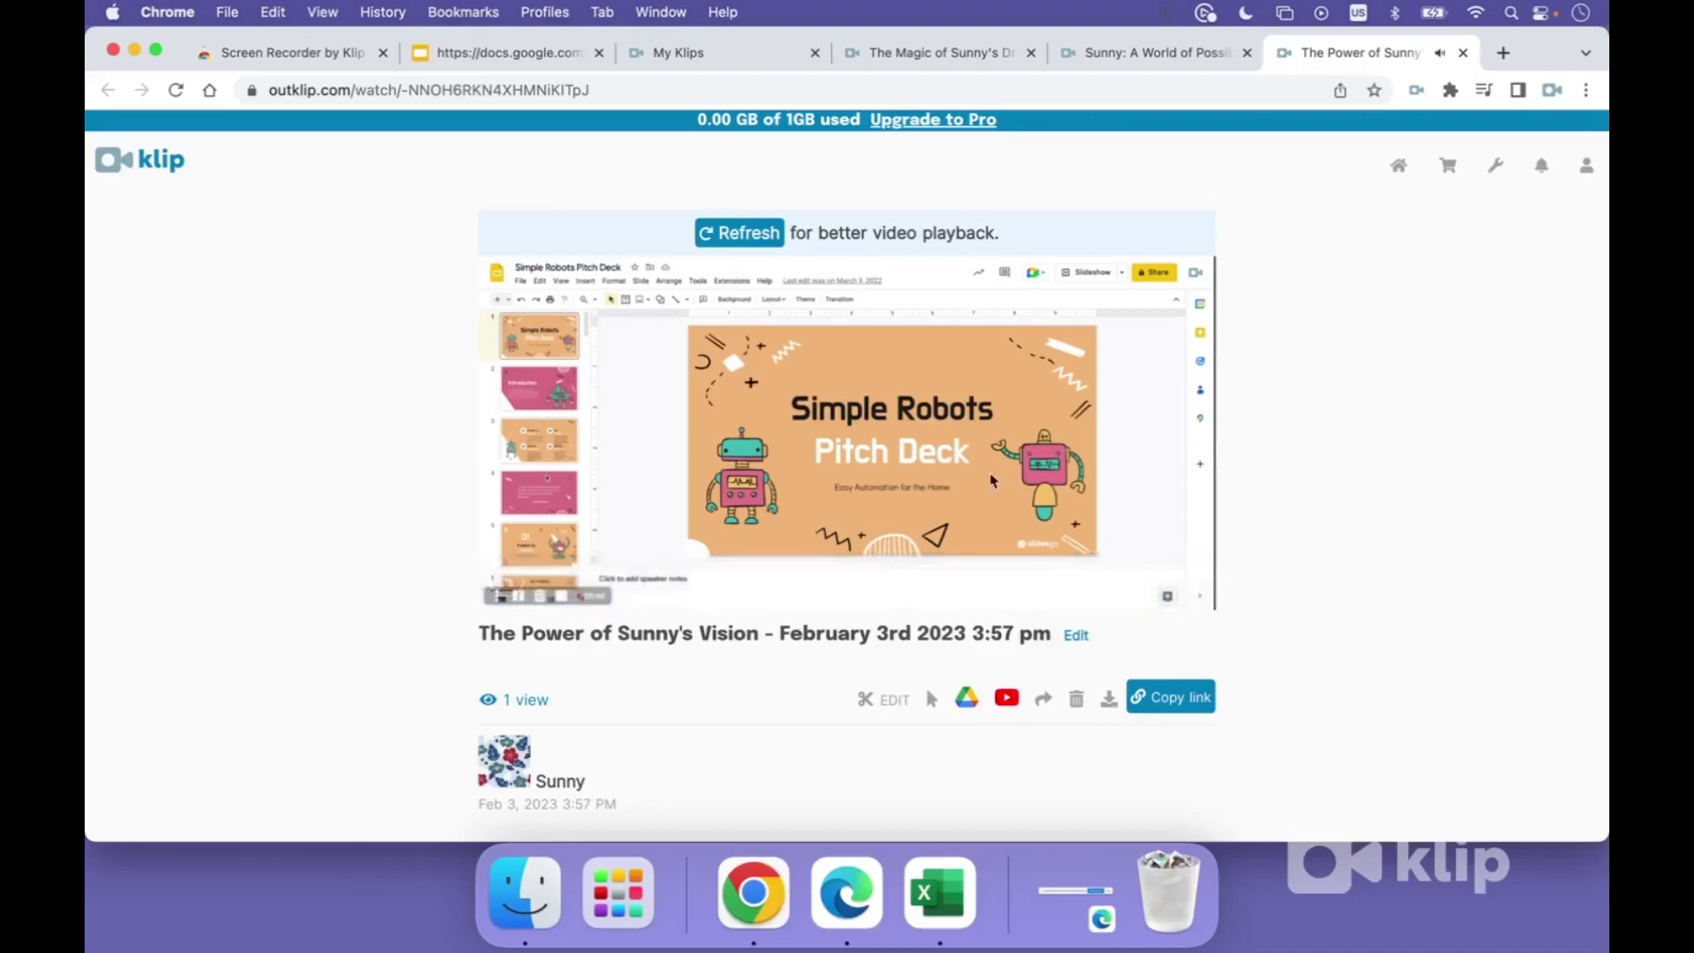
{"action": "mouse_move", "coordinate": [492, 600]}
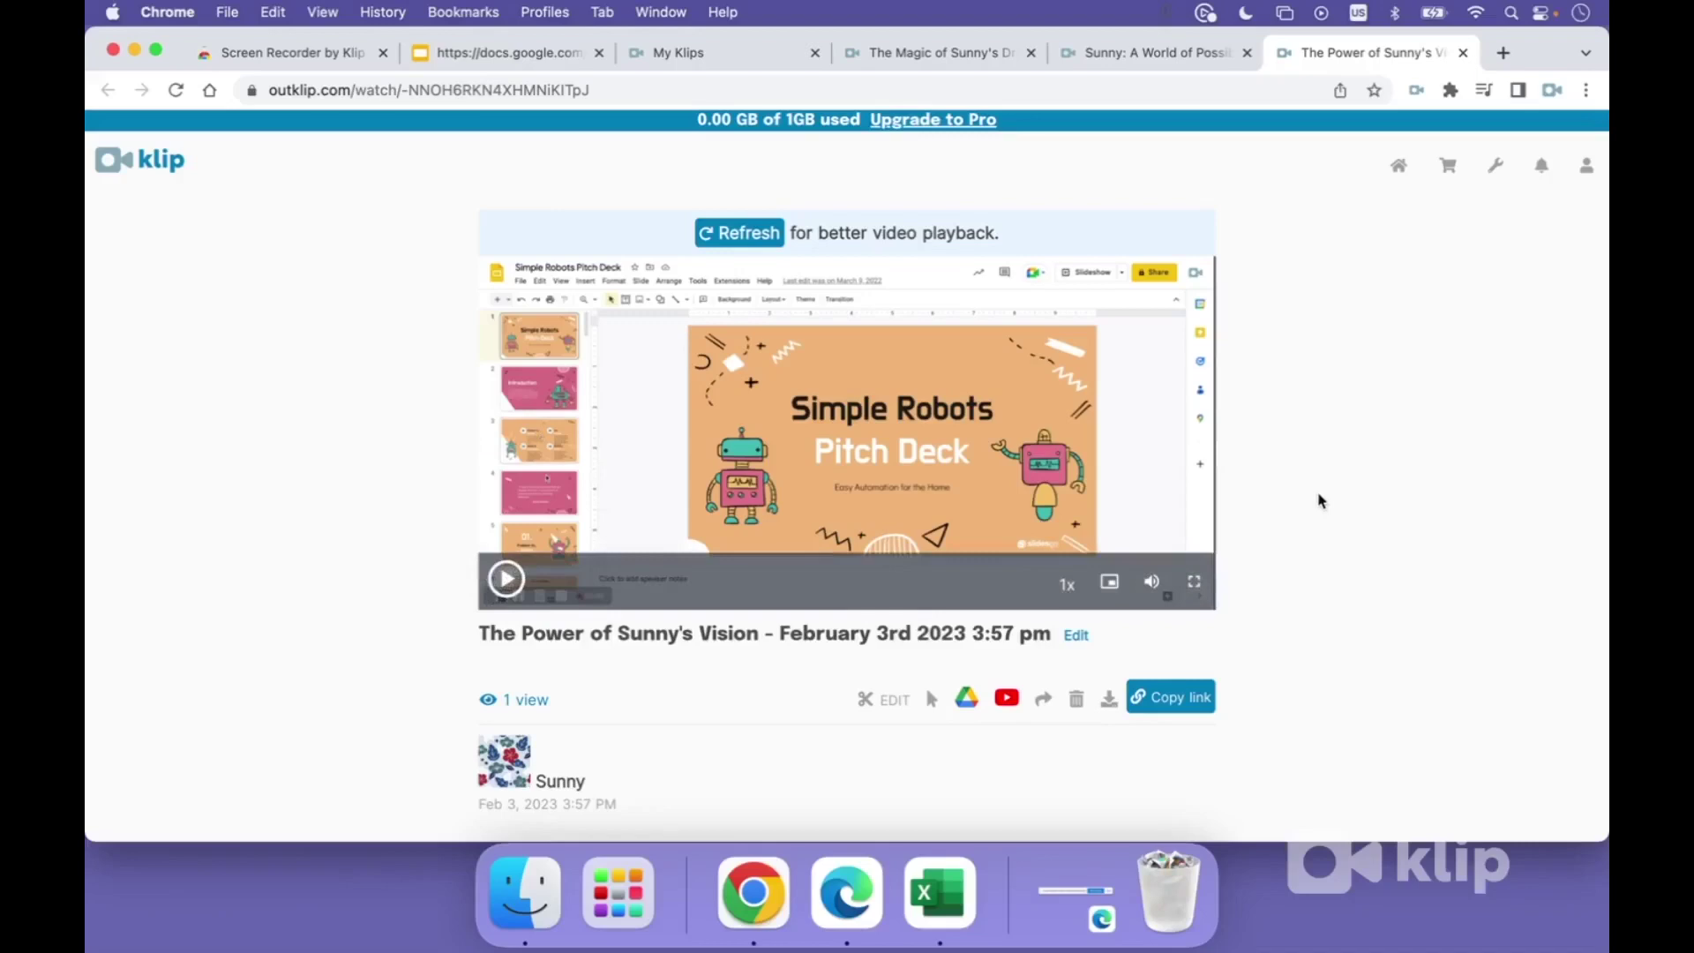
{"action": "left_click", "coordinate": [1193, 706]}
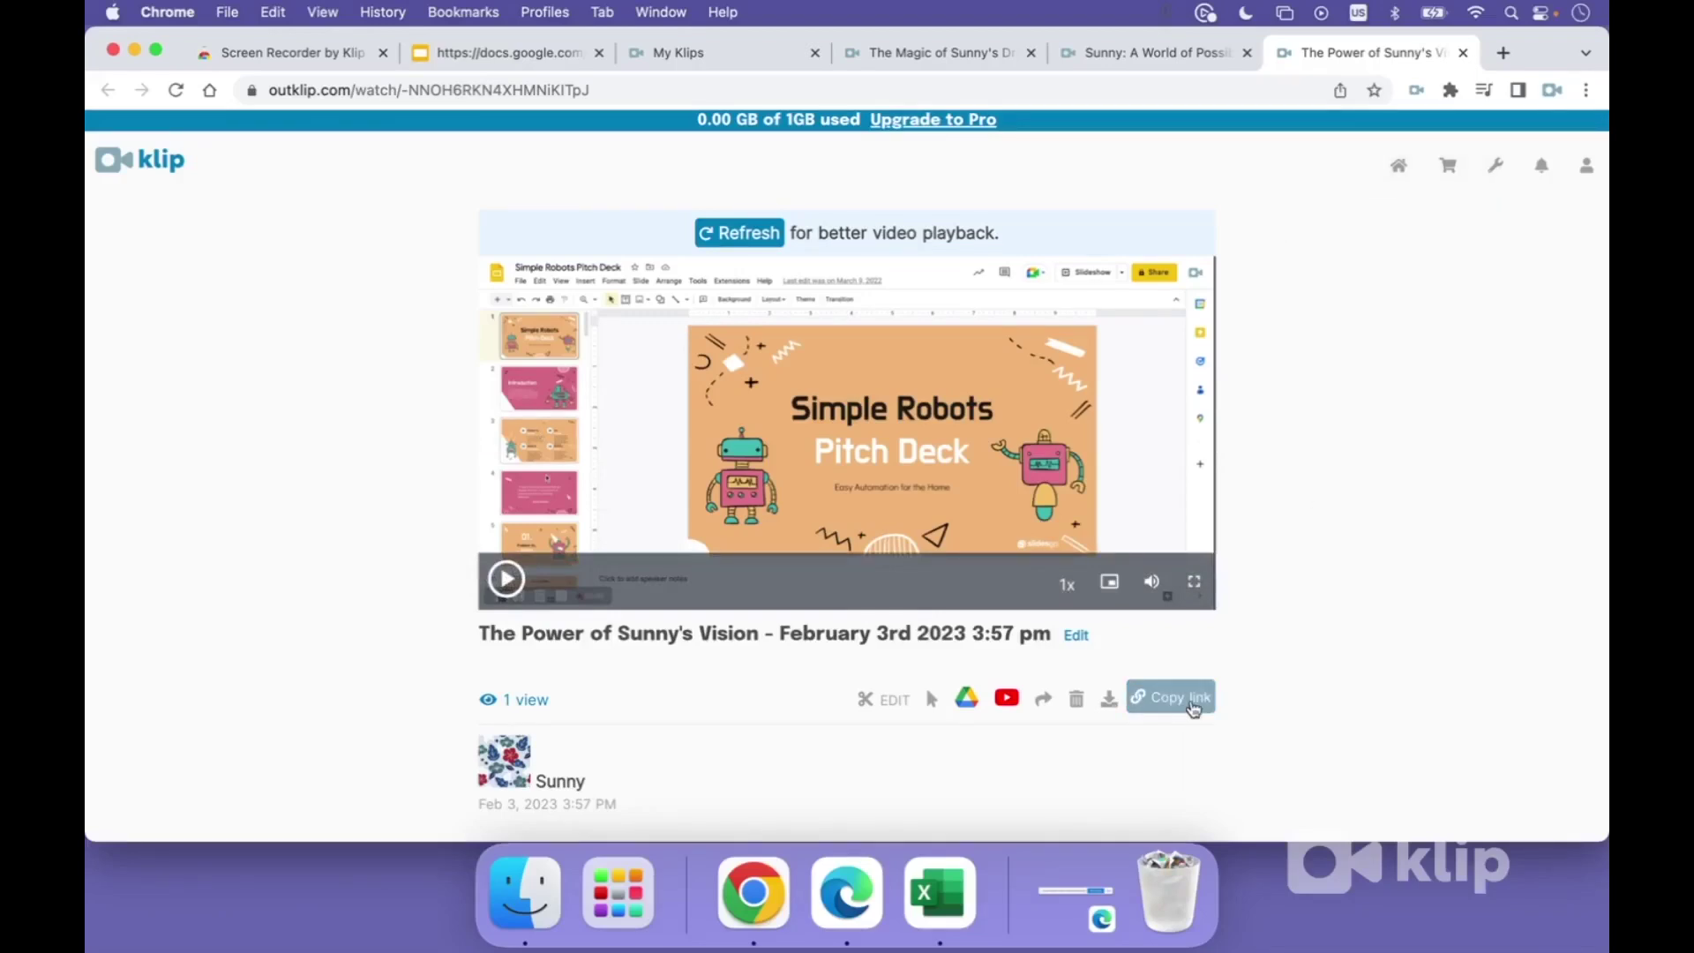
Step: Load the copied share link in a new tab and show the mp4, webm and GIF download options
{"action": "left_click", "coordinate": [1504, 52]}
{"action": "key", "text": "super+v"}
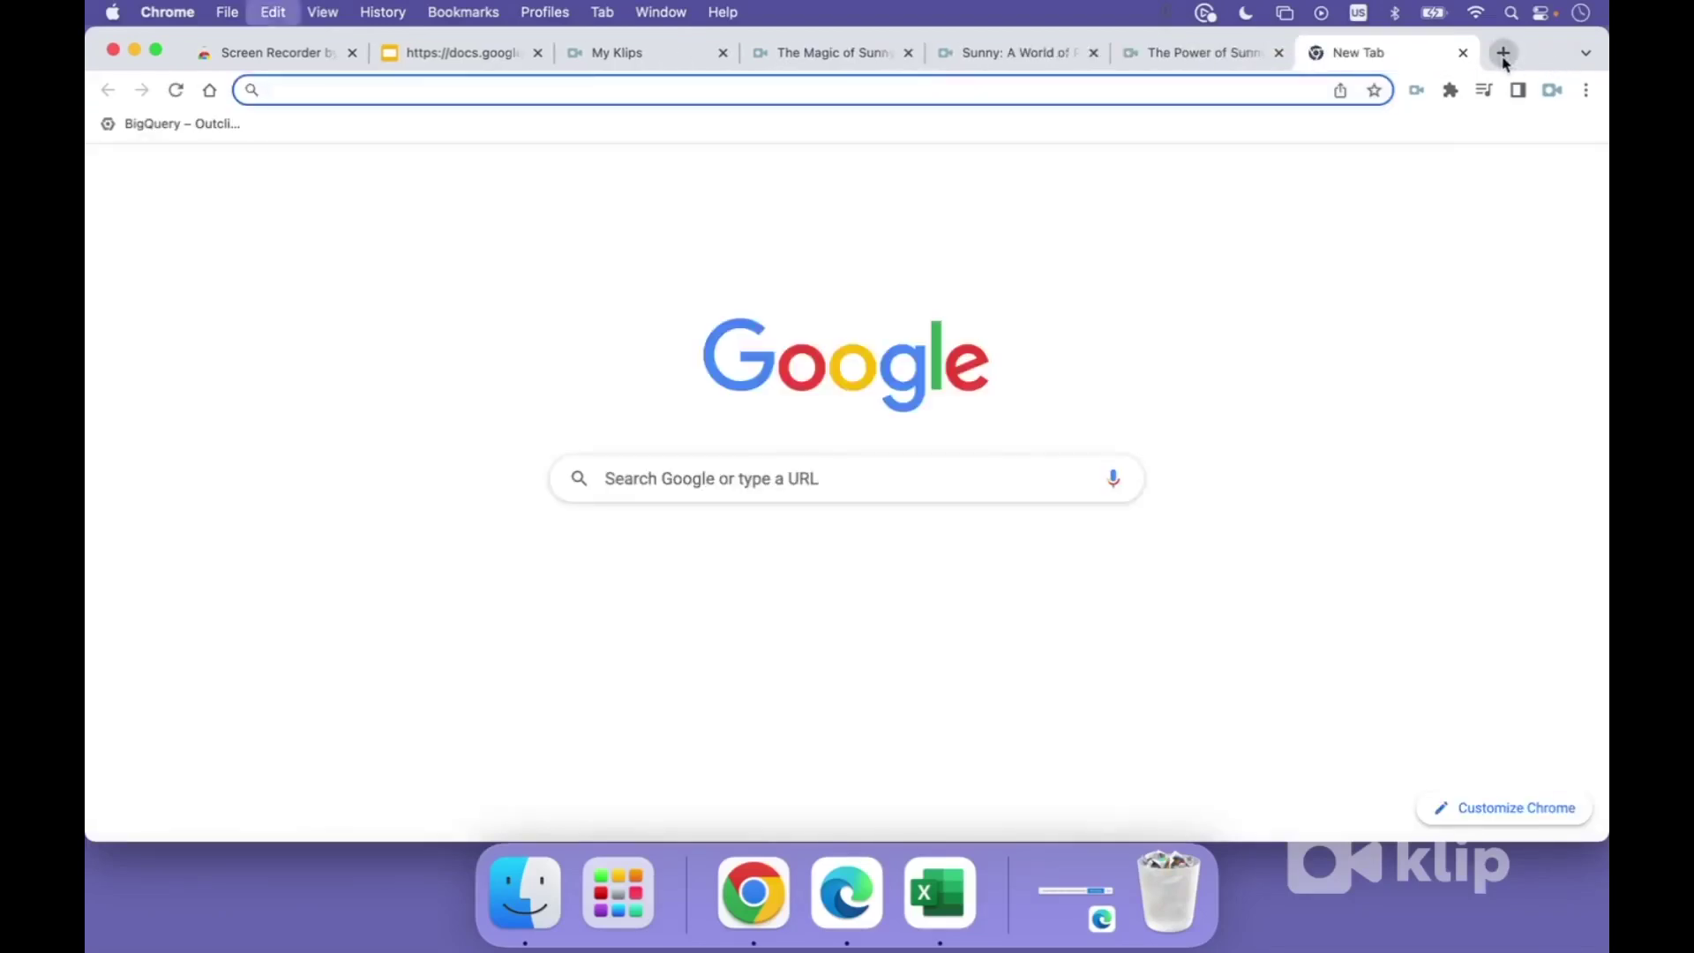
{"action": "key", "text": "Return"}
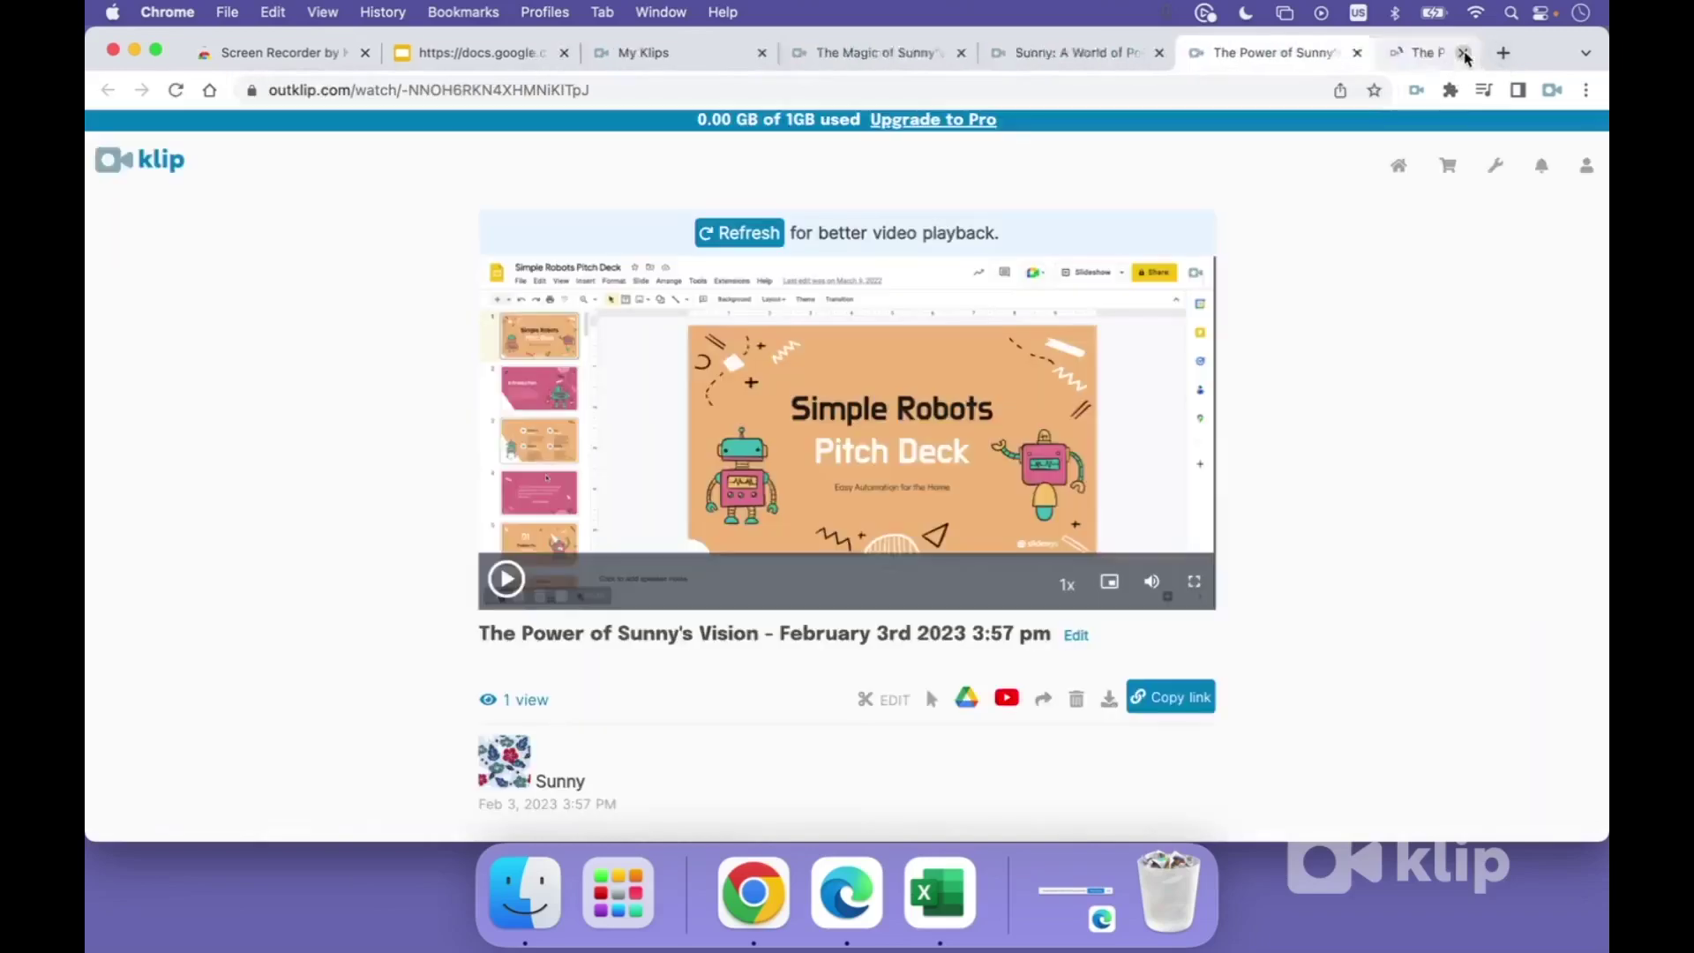
{"action": "left_click", "coordinate": [1110, 706]}
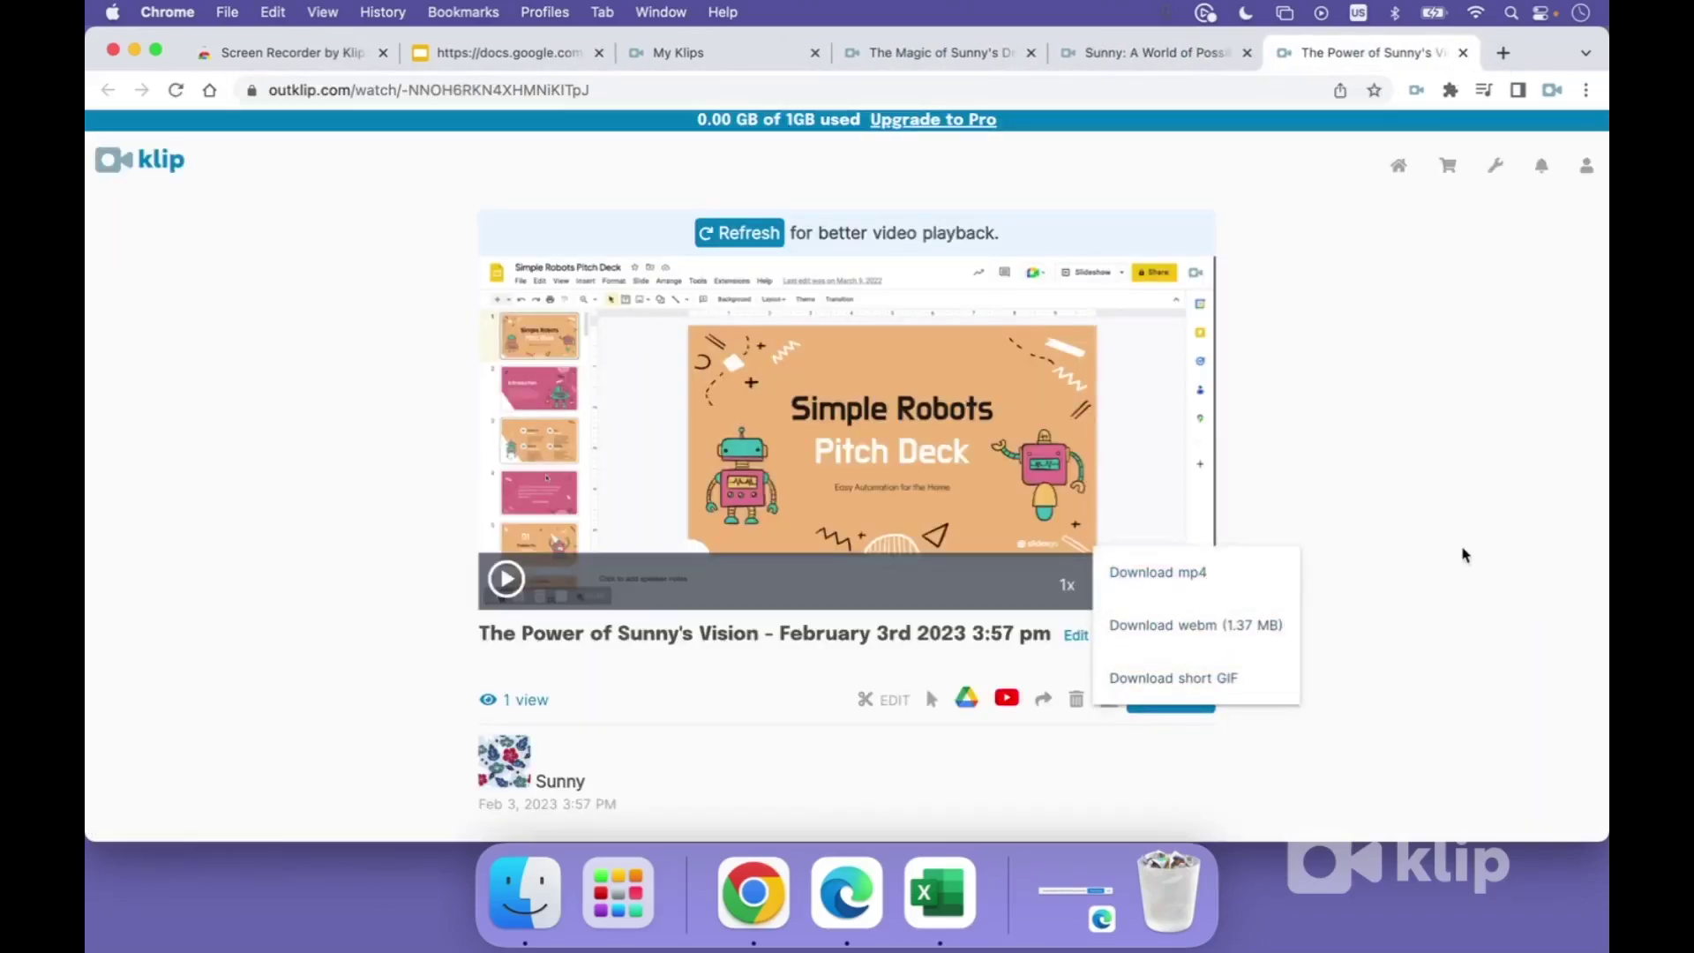